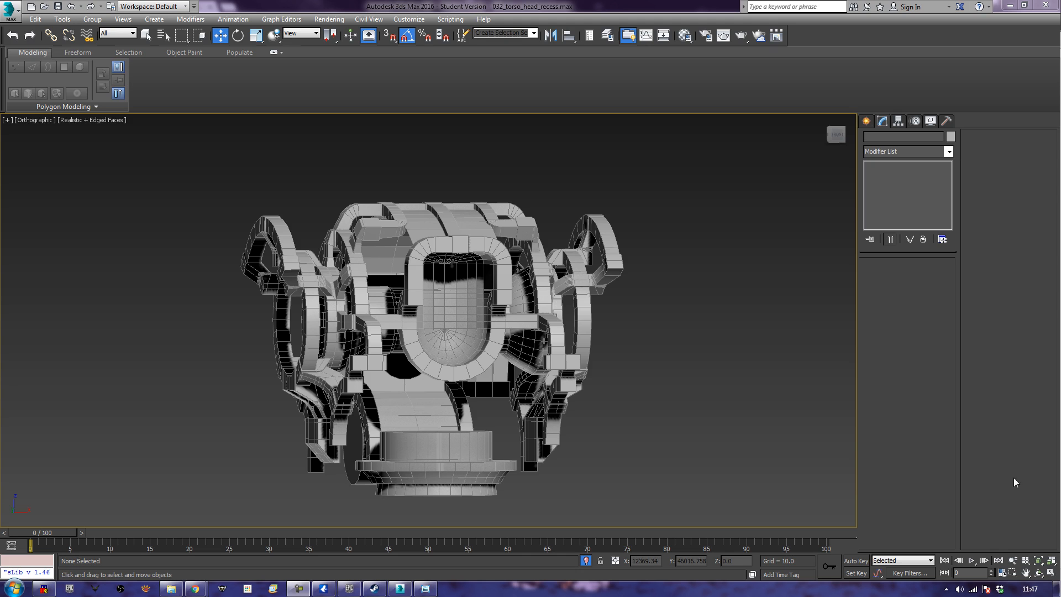
- Switch the viewport to perspective, frame the torso model and select the flanged ring object at its base
{"action": "middle_click_drag", "start_coordinate": [495, 447], "coordinate": [525, 363]}
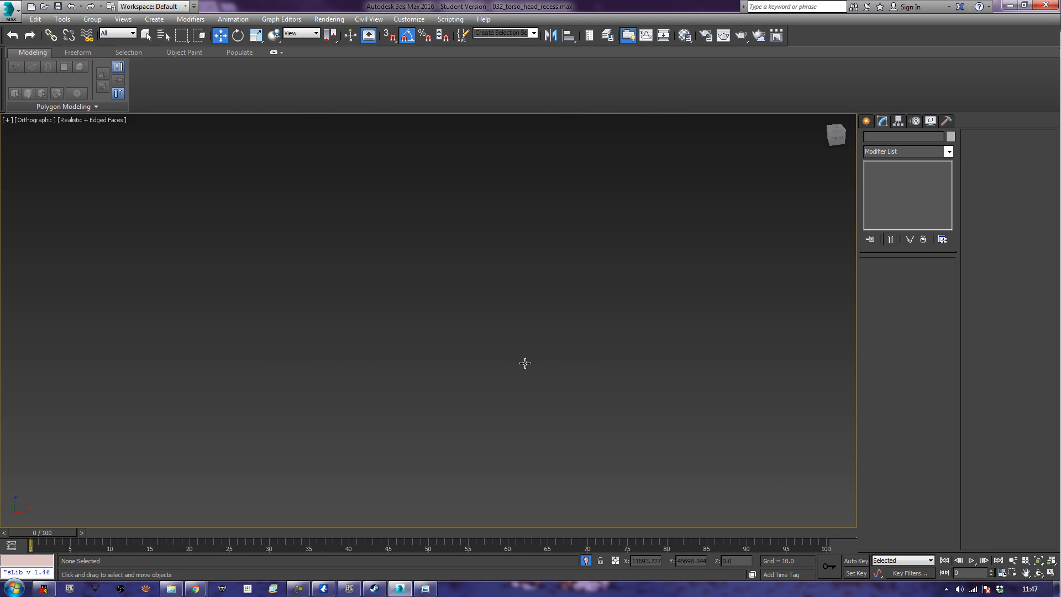
{"action": "key", "text": "z"}
{"action": "key", "text": "p"}
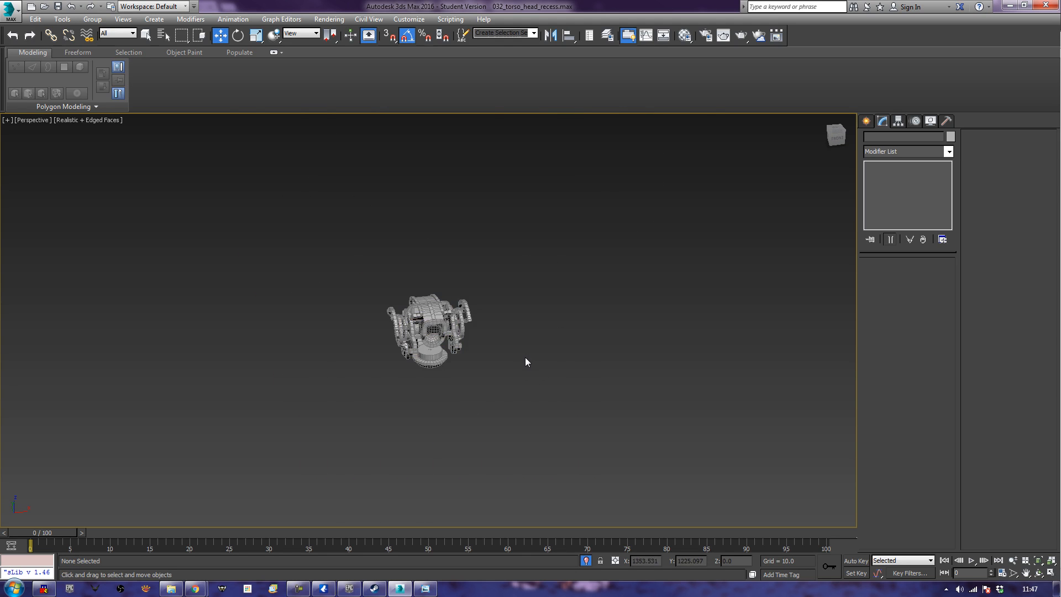
{"action": "key", "text": "z"}
{"action": "middle_click_drag", "start_coordinate": [525, 362], "coordinate": [473, 349], "text": "alt"}
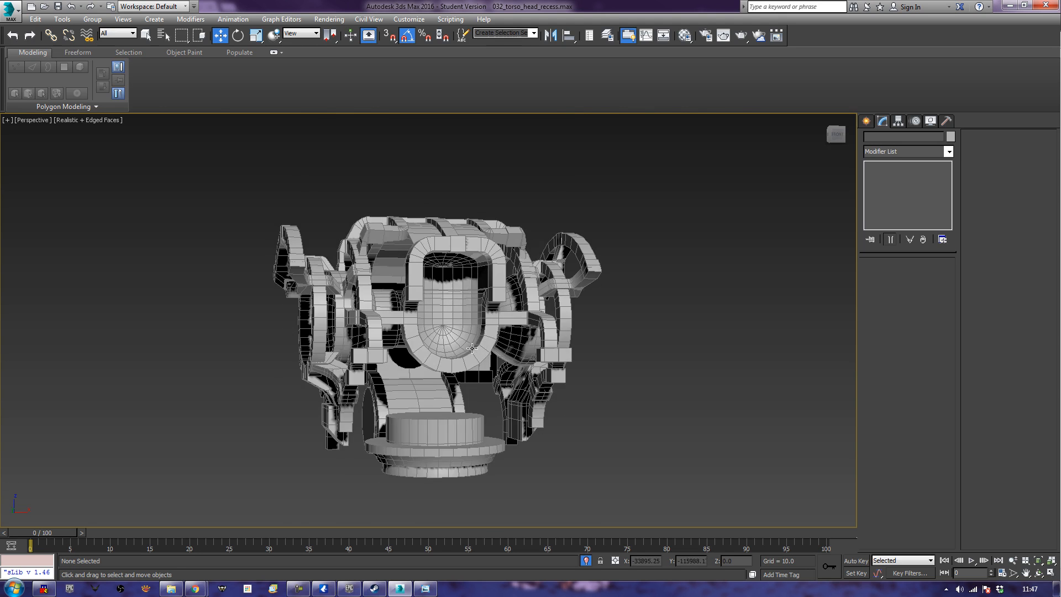
{"action": "scroll", "coordinate": [444, 472], "scroll_direction": "up", "scroll_amount": 3}
{"action": "scroll", "coordinate": [445, 473], "scroll_direction": "up", "scroll_amount": 3}
{"action": "middle_click_drag", "start_coordinate": [390, 399], "coordinate": [485, 297]}
{"action": "left_click", "coordinate": [466, 391]}
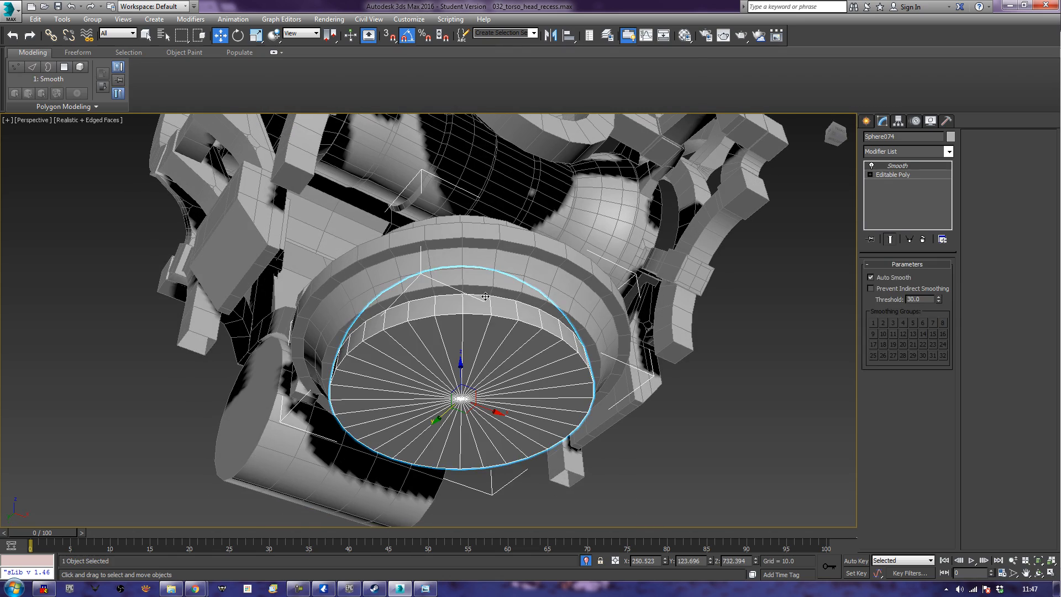
{"action": "left_click", "coordinate": [492, 238]}
{"action": "middle_click_drag", "start_coordinate": [482, 241], "coordinate": [450, 270], "text": "alt"}
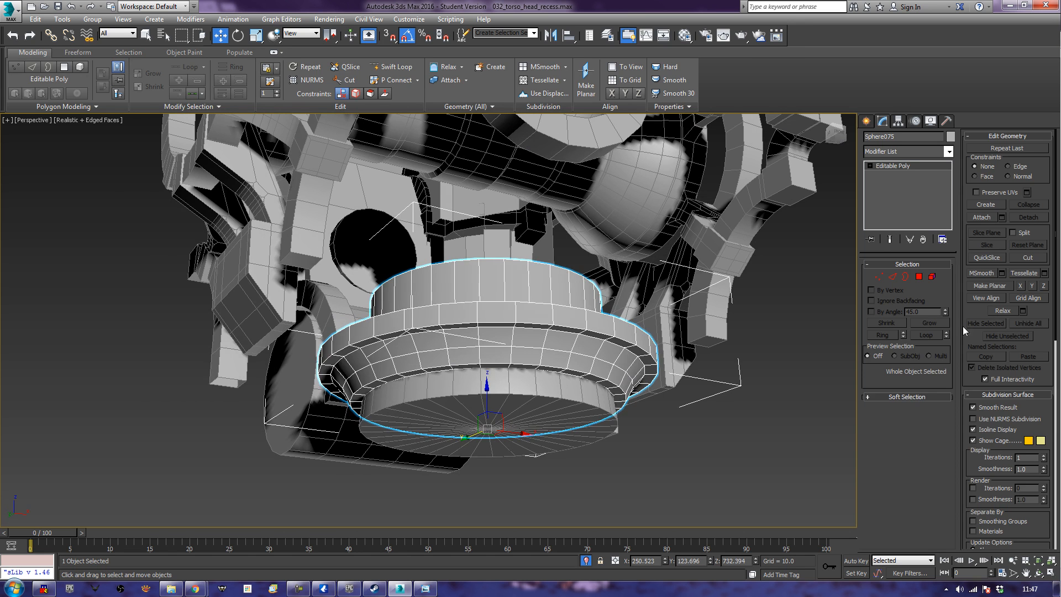
- Select every other polygon around the outer rim of the base ring, starting from two neighbouring rim polygons
{"action": "left_click", "coordinate": [931, 277]}
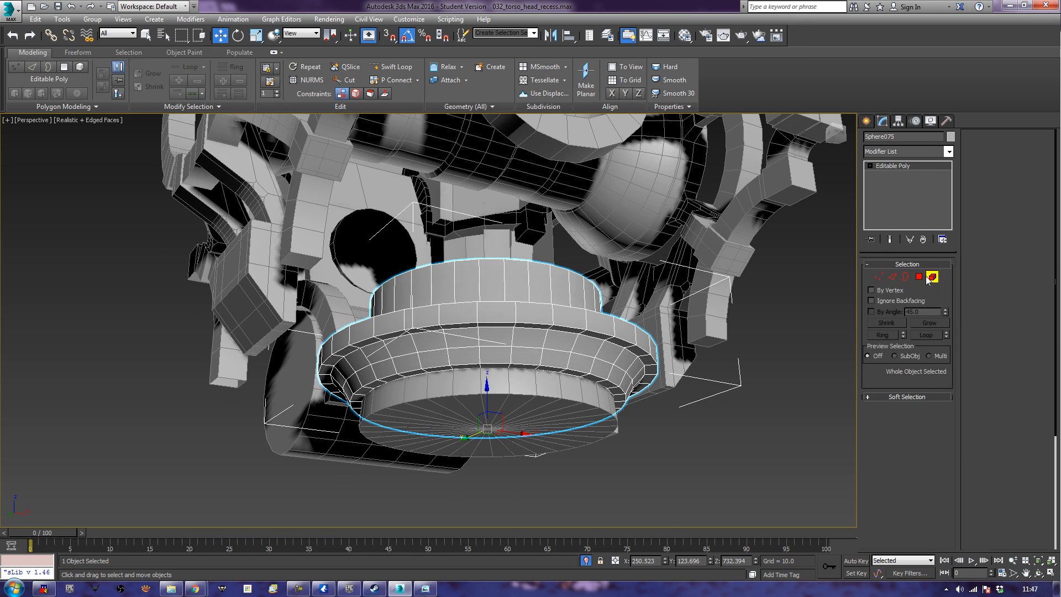
{"action": "left_click", "coordinate": [389, 330]}
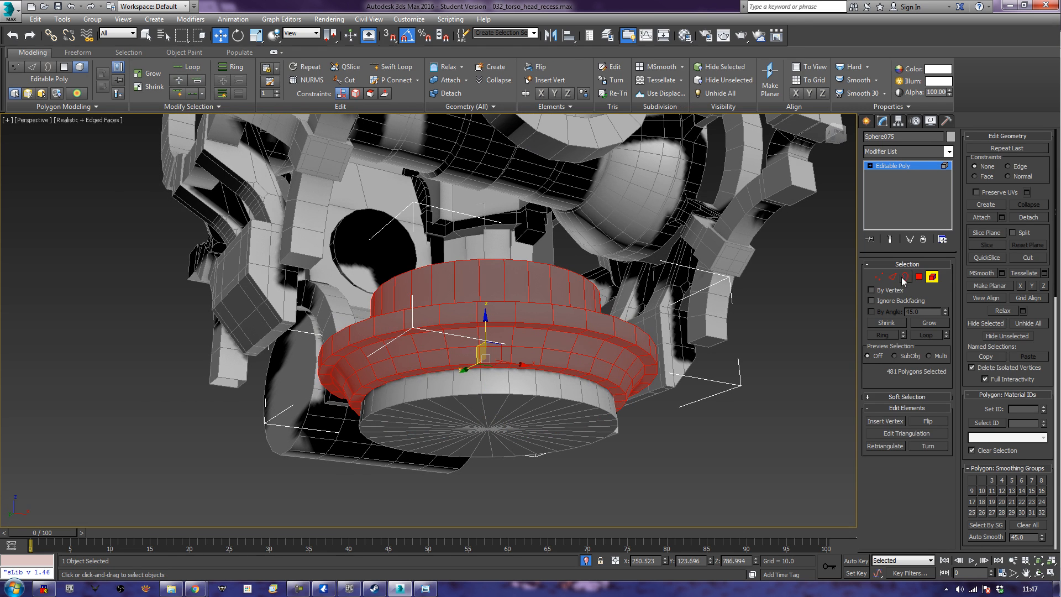
{"action": "left_click", "coordinate": [919, 276]}
{"action": "left_click", "coordinate": [416, 314]}
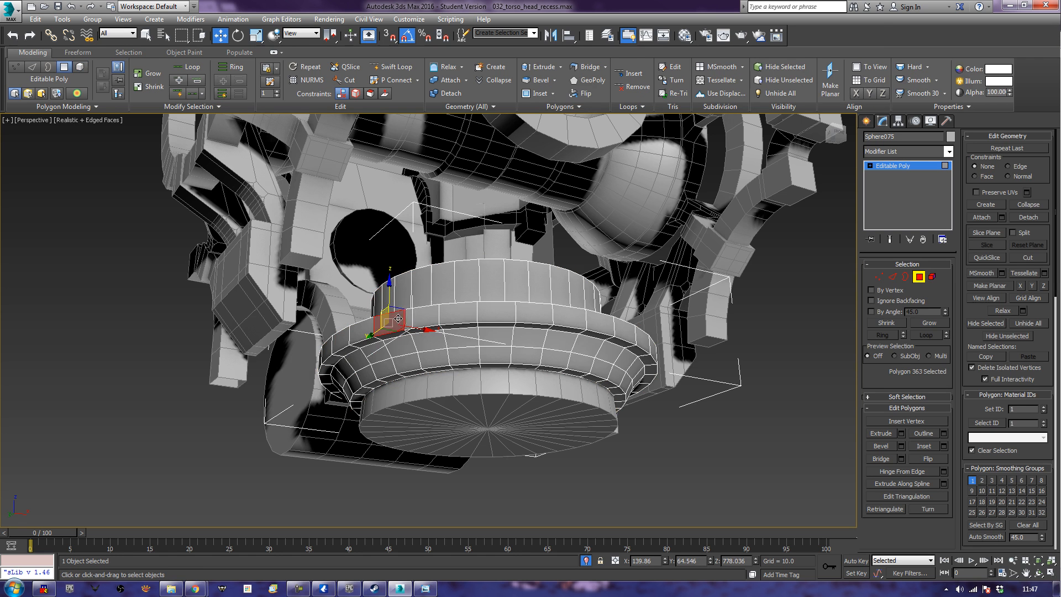
{"action": "middle_click_drag", "start_coordinate": [147, 373], "coordinate": [338, 336], "text": "alt"}
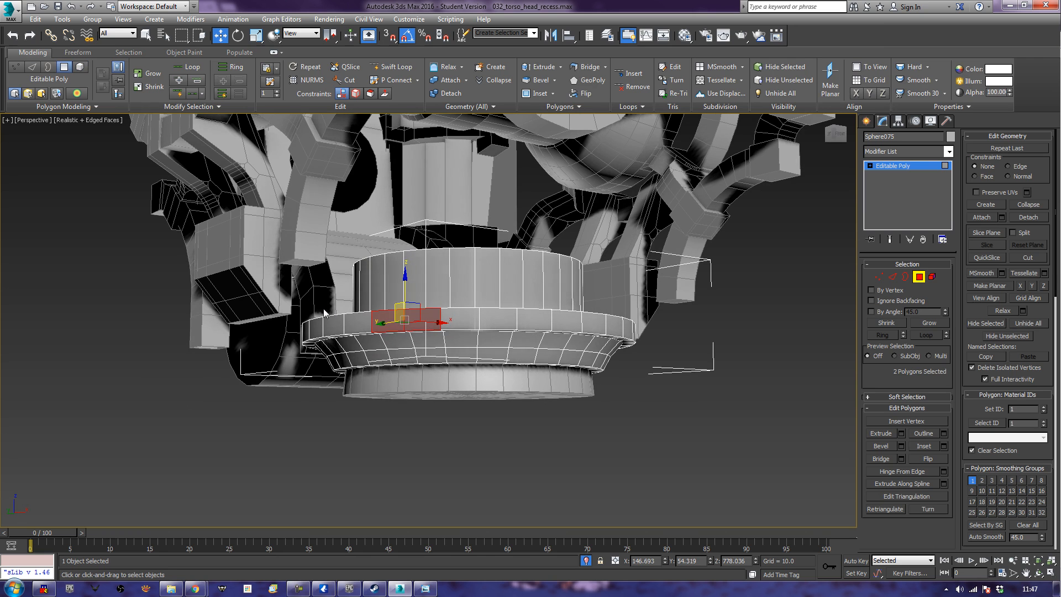
{"action": "left_click", "coordinate": [191, 97]}
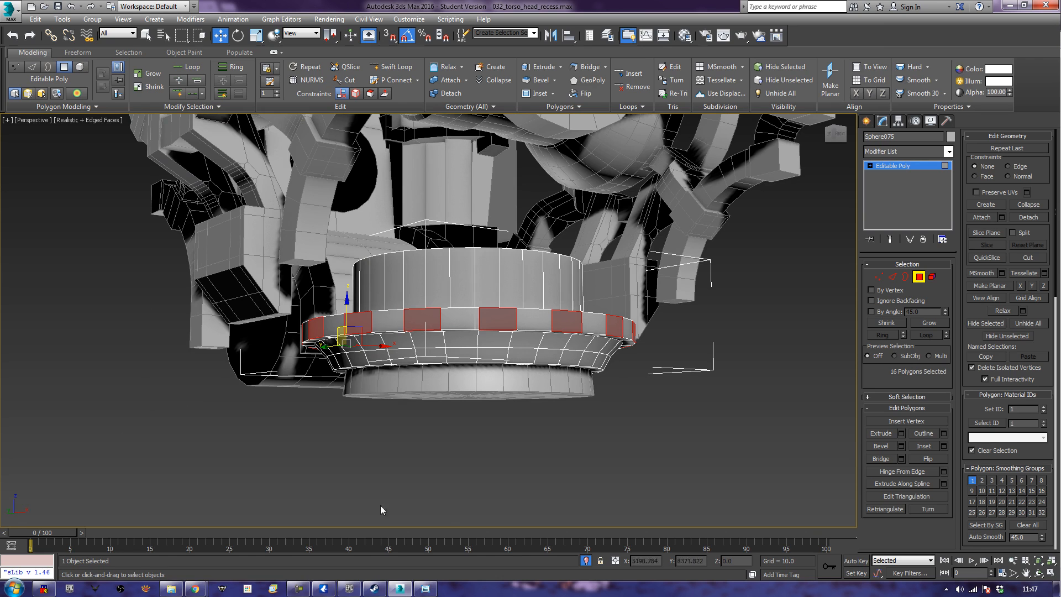
- Try to bevel the alternating rim polygons of the base ring outward
{"action": "middle_click_drag", "start_coordinate": [449, 381], "coordinate": [374, 327], "text": "alt"}
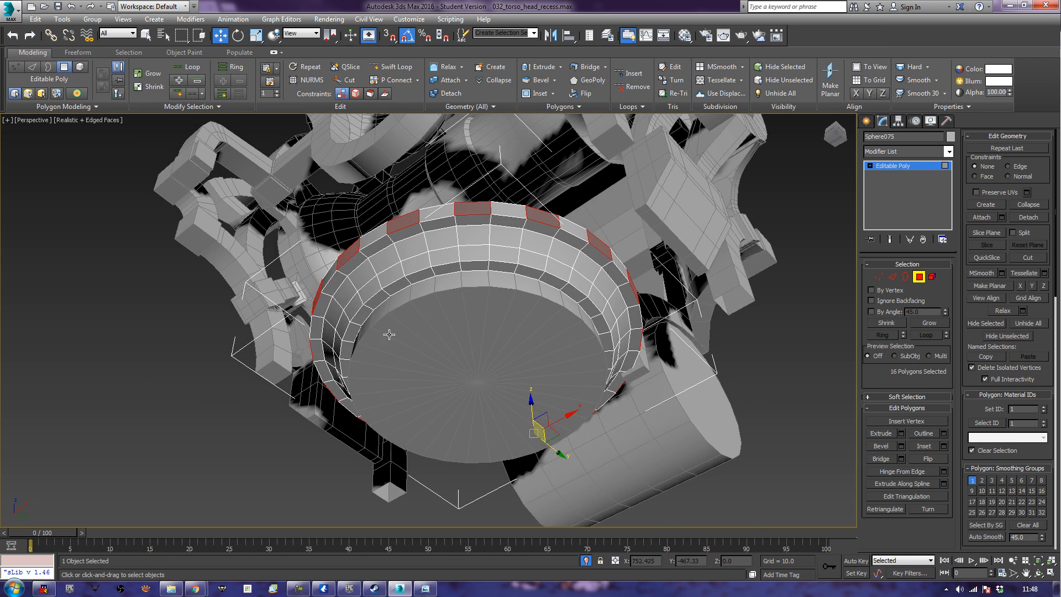
{"action": "scroll", "coordinate": [465, 417], "scroll_direction": "up", "scroll_amount": 5}
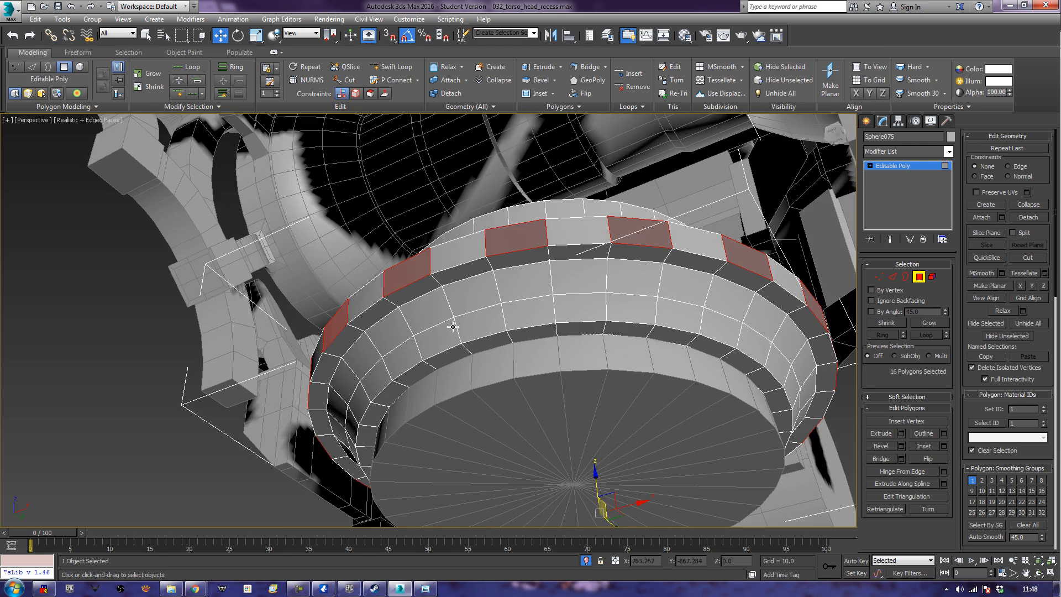
{"action": "middle_click_drag", "start_coordinate": [453, 326], "coordinate": [543, 419]}
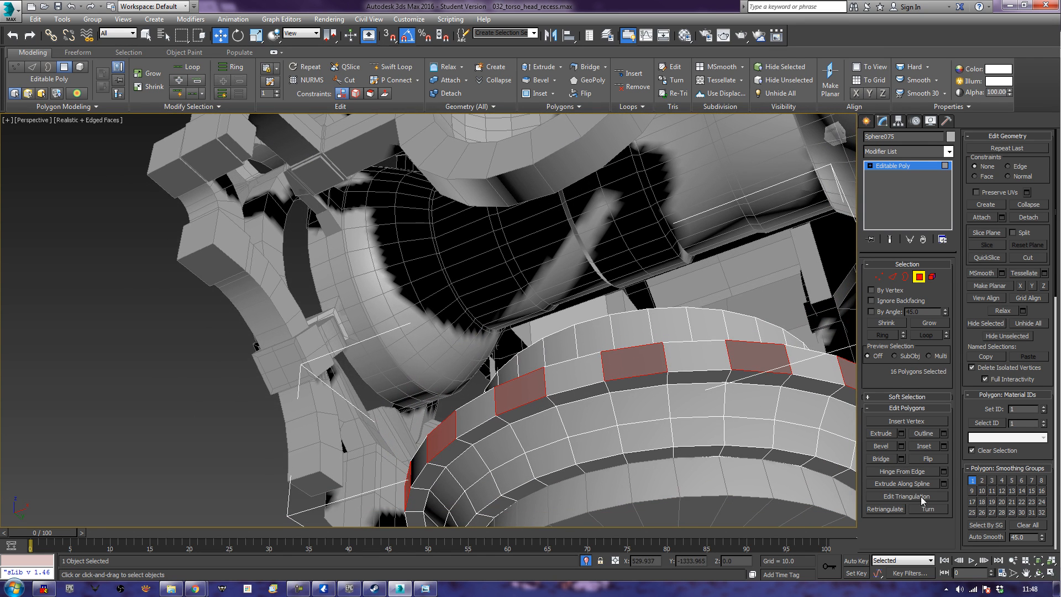
{"action": "left_click", "coordinate": [890, 446]}
{"action": "left_click_drag", "start_coordinate": [517, 394], "coordinate": [542, 412]}
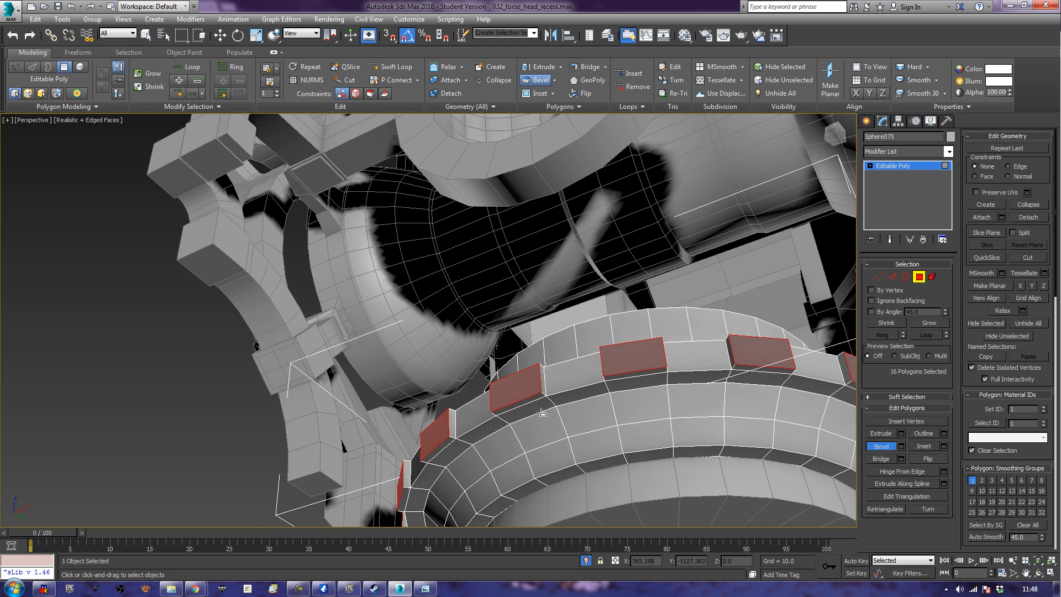
{"action": "right_click", "coordinate": [542, 413]}
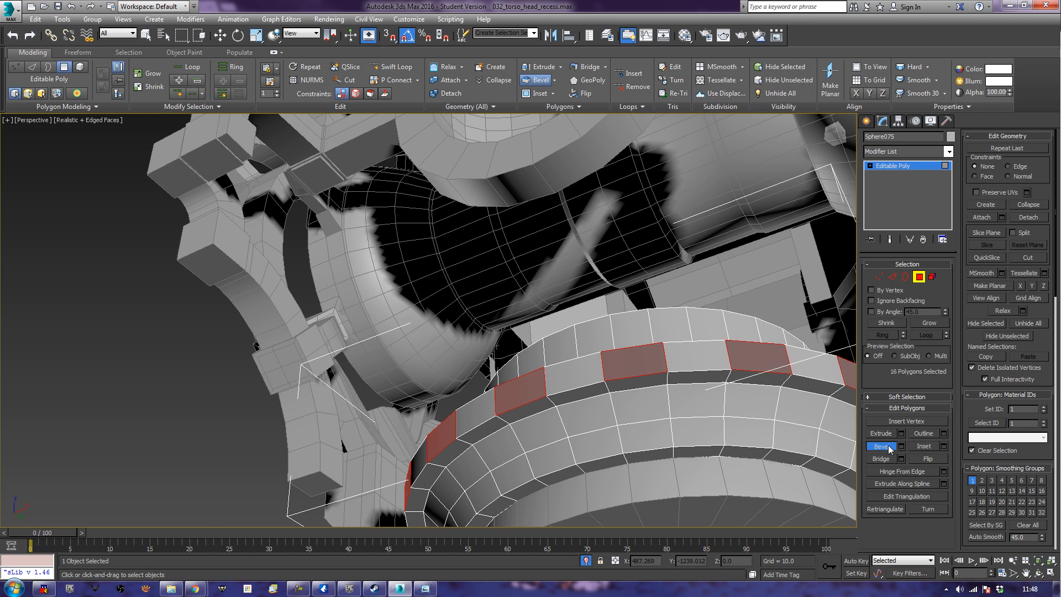
- Flip the normals of the whole flanged ring element
{"action": "left_click", "coordinate": [933, 277]}
{"action": "left_click", "coordinate": [753, 439]}
{"action": "key", "text": "w"}
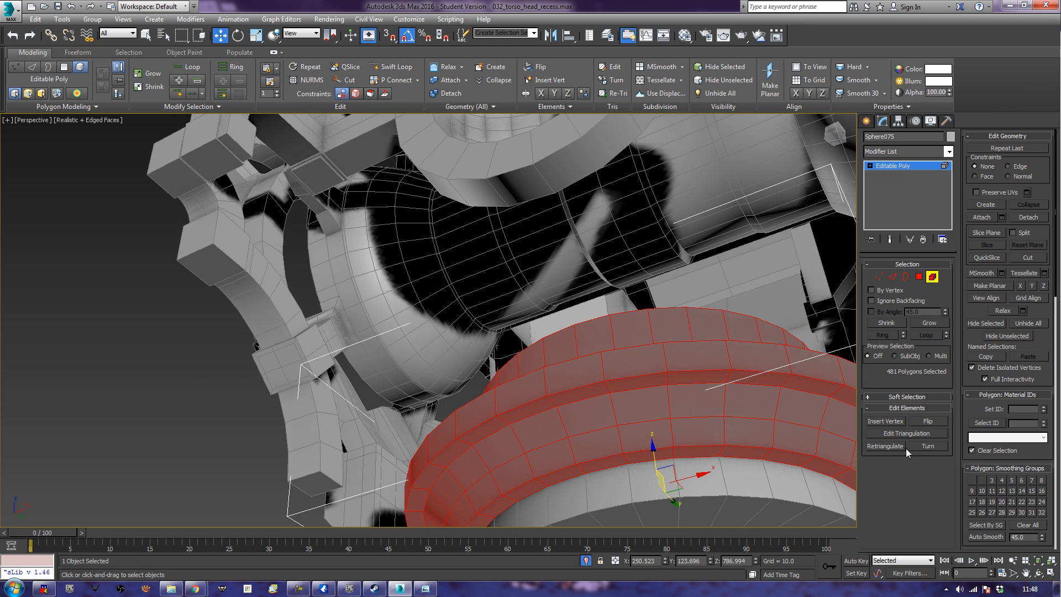
{"action": "left_click", "coordinate": [928, 420]}
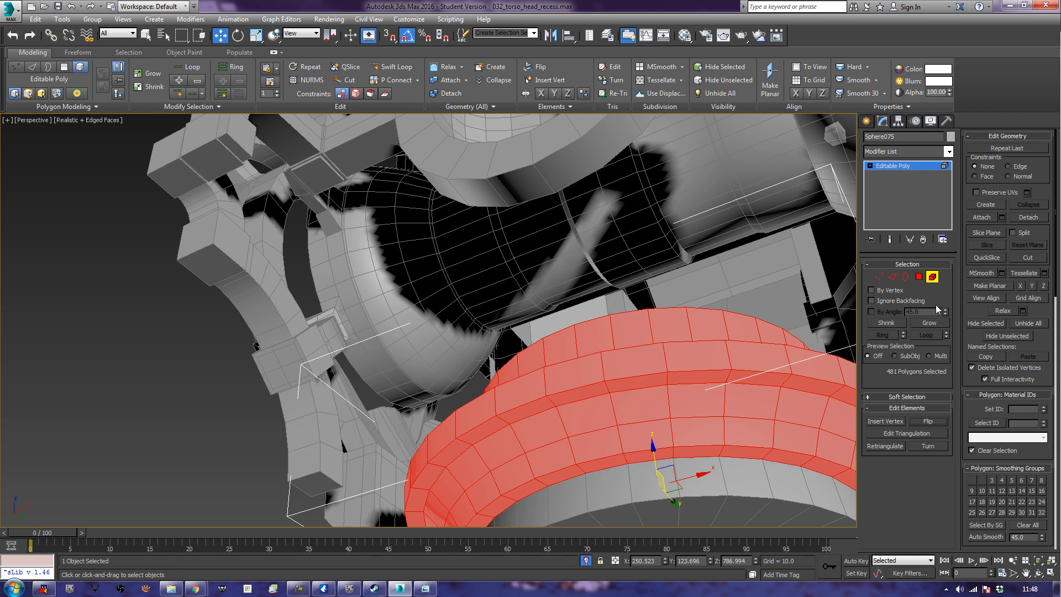
{"action": "left_click", "coordinate": [933, 278]}
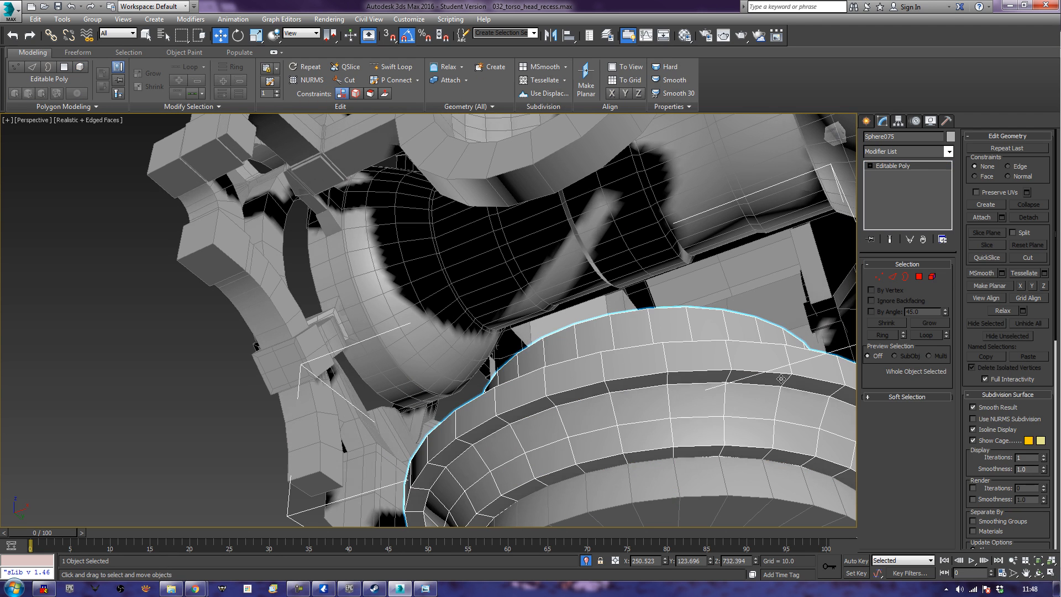
- Reselect every other polygon around the ring's outer rim by extending a selection of two neighbouring polygons
{"action": "left_click", "coordinate": [919, 276]}
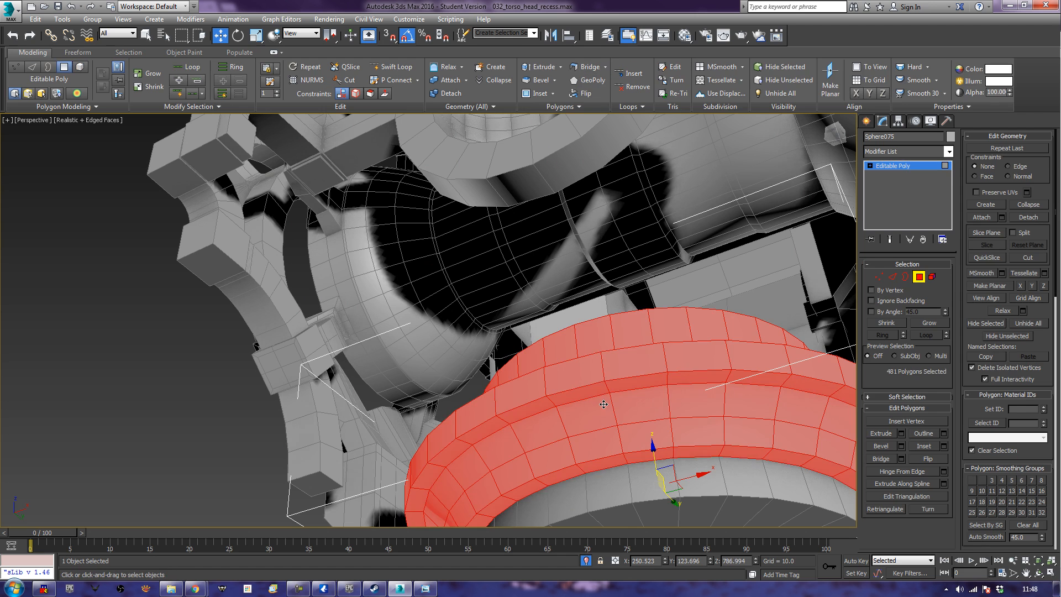
{"action": "left_click", "coordinate": [598, 380]}
{"action": "left_click", "coordinate": [636, 362], "text": "ctrl"}
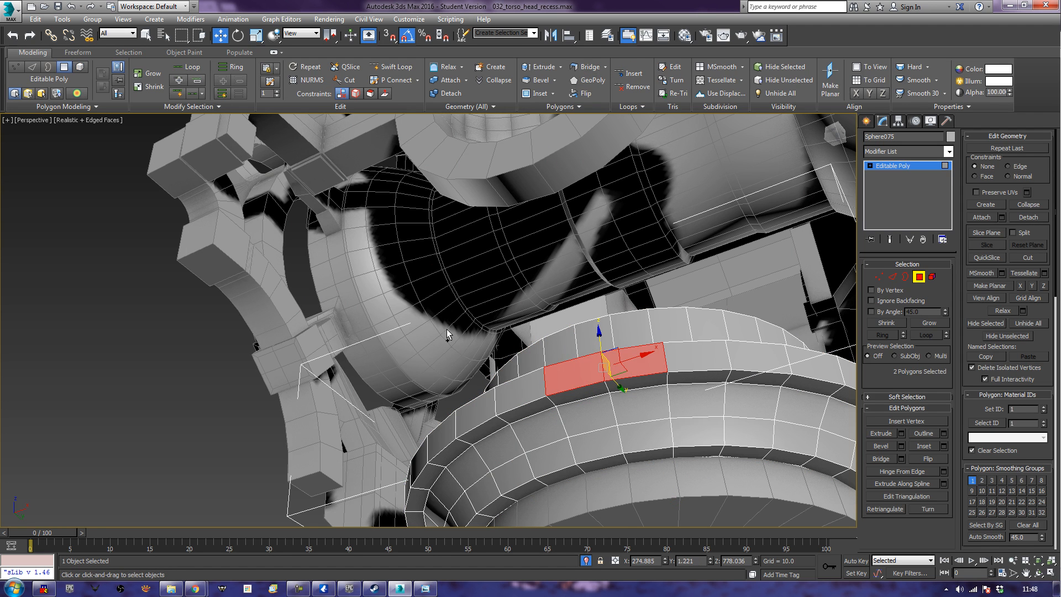
{"action": "left_click", "coordinate": [192, 94]}
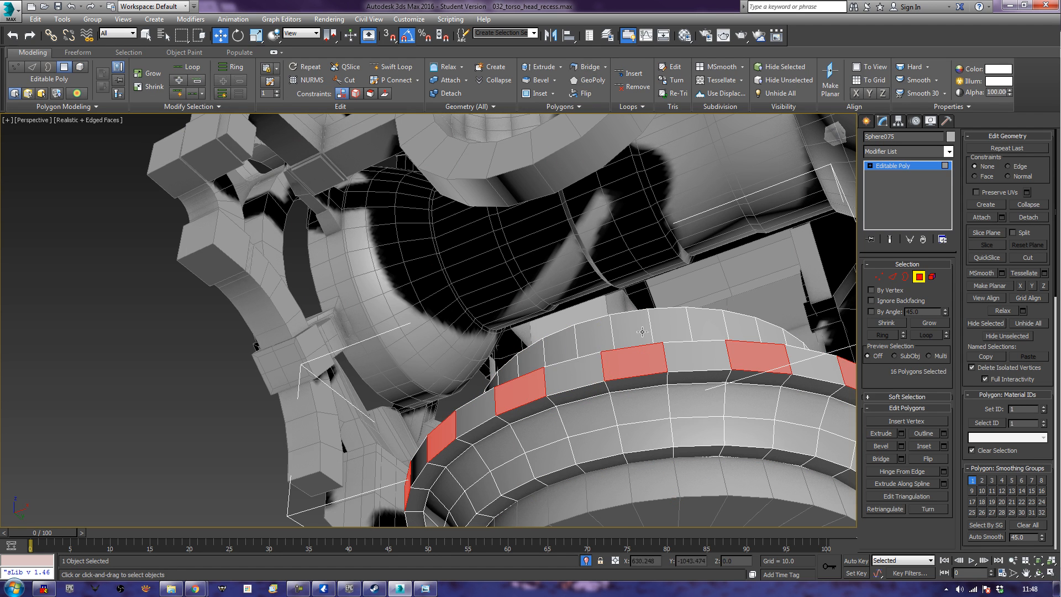
- Bevel the 16 selected rim polygons outward into tapered teeth
{"action": "left_click", "coordinate": [878, 447]}
{"action": "left_click_drag", "start_coordinate": [524, 383], "coordinate": [526, 344]}
{"action": "left_click", "coordinate": [520, 350]}
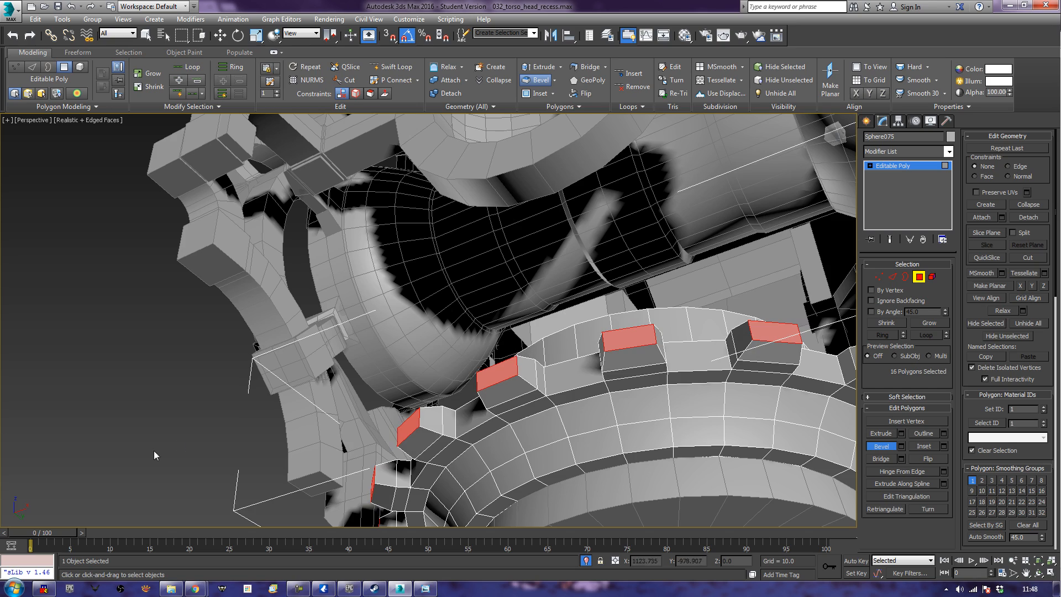
- Raise the outer faces of the teeth vertically to line up with the rim's top edge, then leave polygon editing
{"action": "middle_click_drag", "start_coordinate": [150, 453], "coordinate": [314, 436], "text": "alt"}
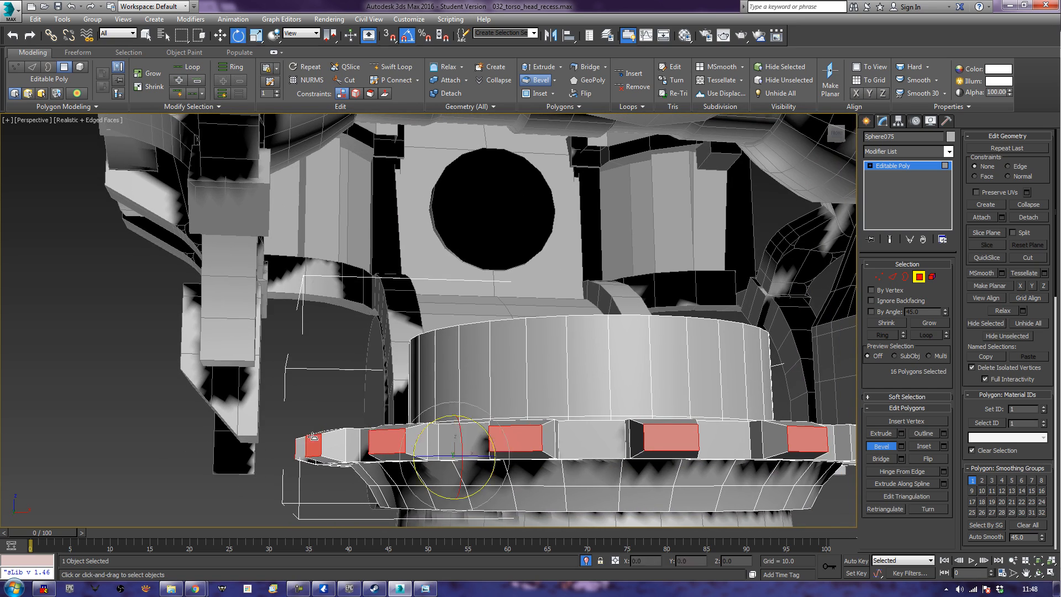
{"action": "key", "text": "e"}
{"action": "key", "text": "w"}
{"action": "left_click_drag", "start_coordinate": [310, 417], "coordinate": [315, 412]}
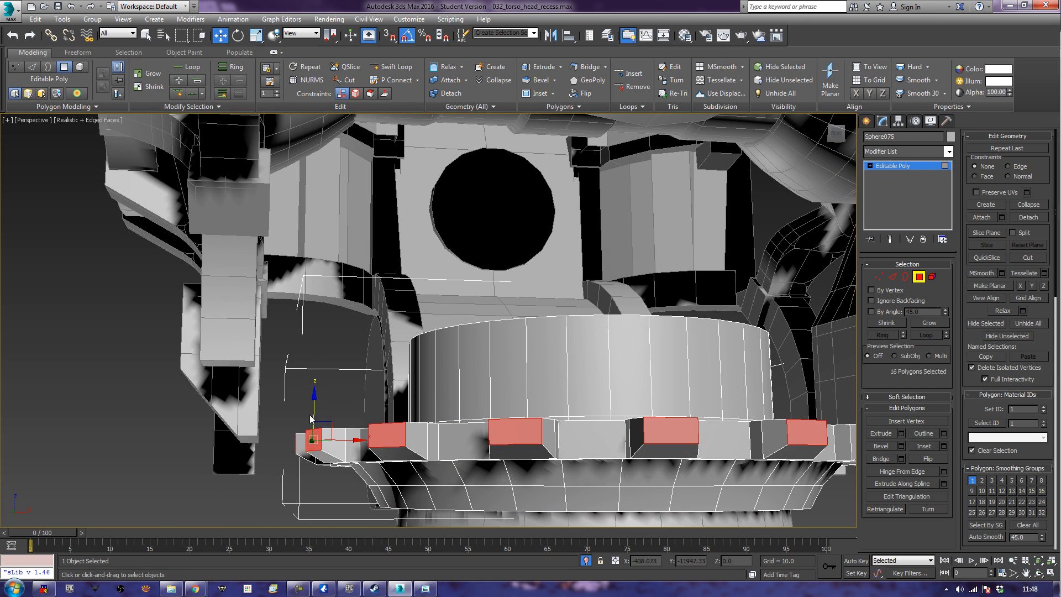
{"action": "key", "text": "l"}
{"action": "key", "text": "z"}
{"action": "scroll", "coordinate": [550, 356], "scroll_direction": "up", "scroll_amount": 6}
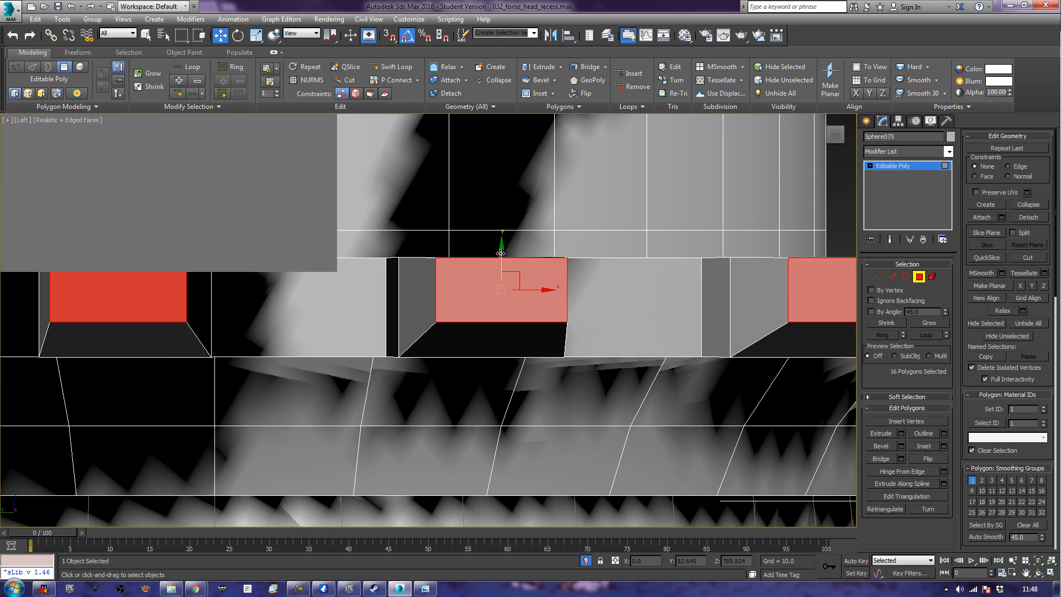
{"action": "left_click_drag", "start_coordinate": [502, 254], "coordinate": [507, 252]}
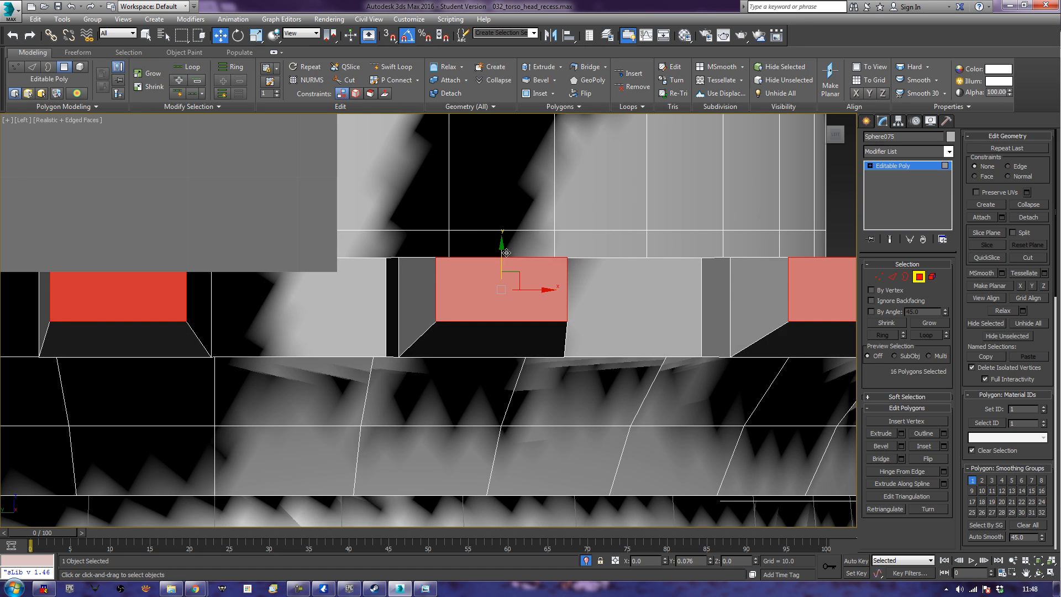
{"action": "key", "text": "p"}
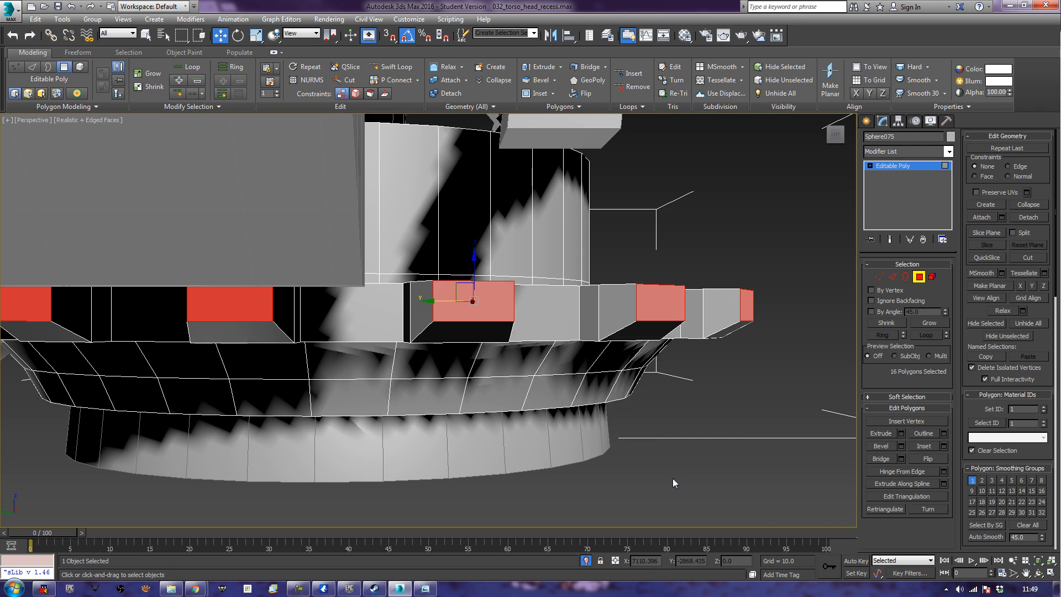
{"action": "key", "text": "4"}
- In the top view, delete all polygons on the right half of the torso's outer frame object
{"action": "scroll", "coordinate": [721, 378], "scroll_direction": "down", "scroll_amount": 4}
{"action": "middle_click_drag", "start_coordinate": [721, 380], "coordinate": [511, 426], "text": "alt"}
{"action": "middle_click_drag", "start_coordinate": [506, 467], "coordinate": [425, 379], "text": "alt"}
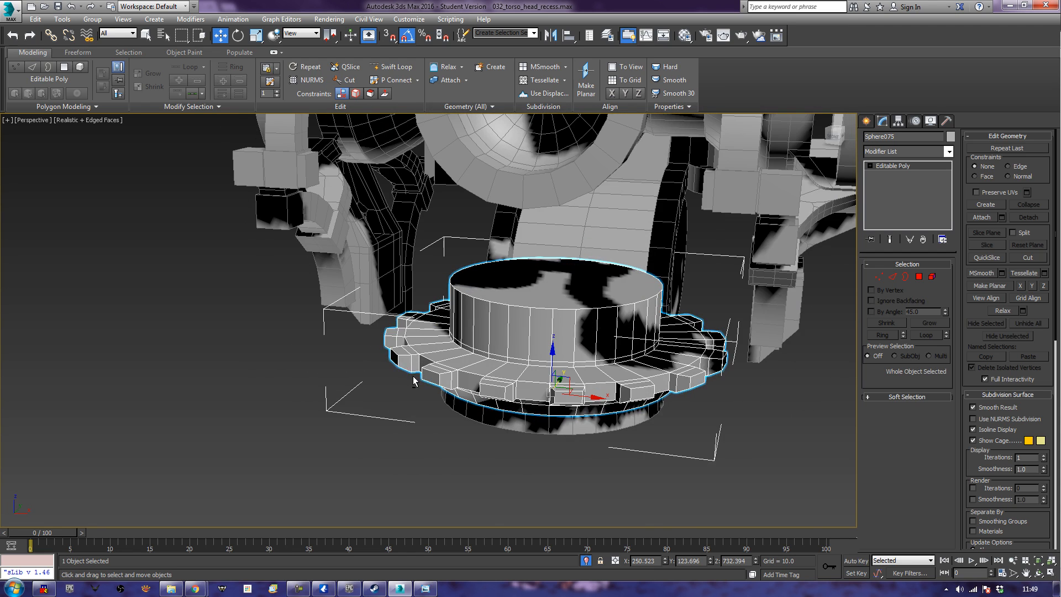
{"action": "middle_click_drag", "start_coordinate": [487, 360], "coordinate": [509, 388]}
{"action": "scroll", "coordinate": [509, 388], "scroll_direction": "down", "scroll_amount": 3}
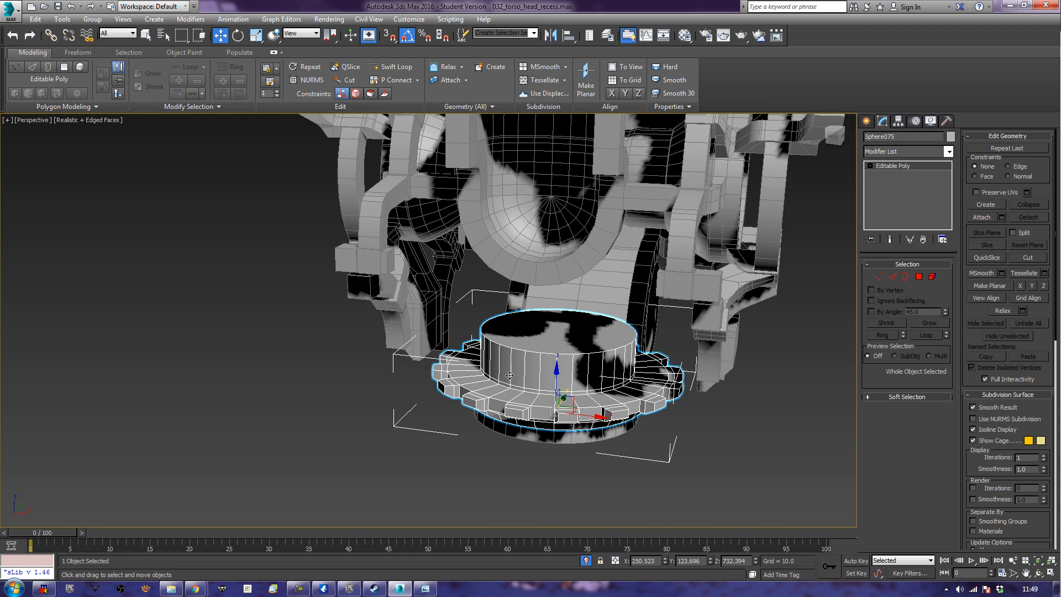
{"action": "left_click", "coordinate": [665, 214]}
{"action": "scroll", "coordinate": [463, 361], "scroll_direction": "down", "scroll_amount": 4}
{"action": "middle_click_drag", "start_coordinate": [463, 361], "coordinate": [468, 410], "text": "alt"}
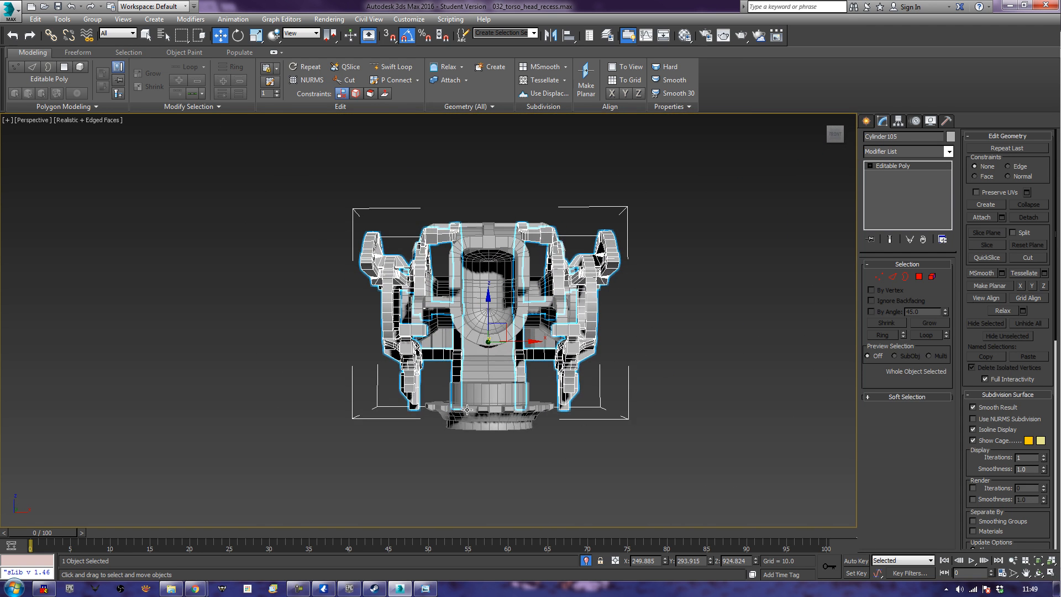
{"action": "key", "text": "t"}
{"action": "key", "text": "z"}
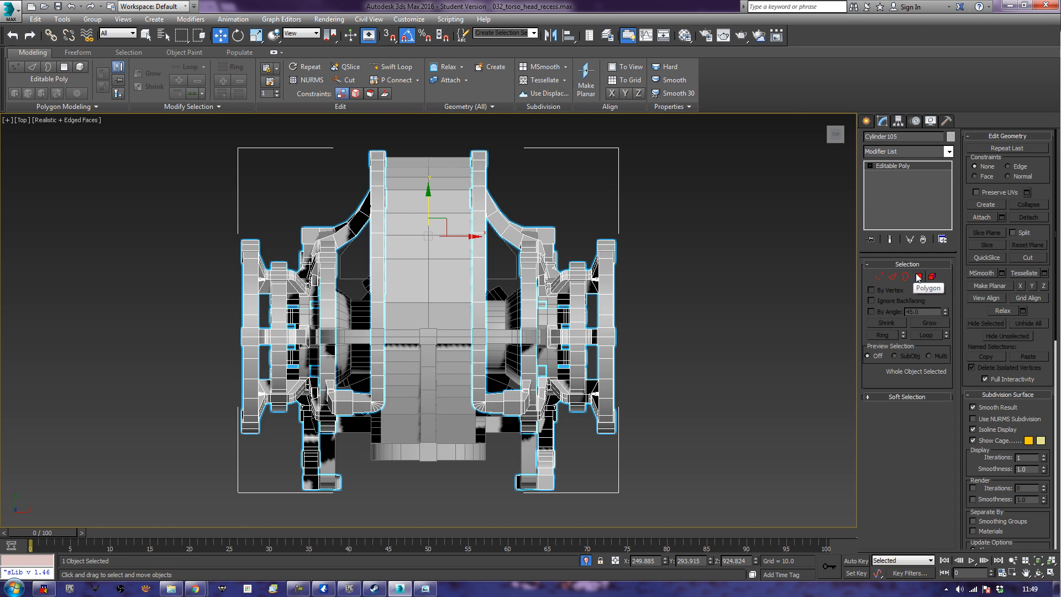
{"action": "left_click", "coordinate": [919, 276]}
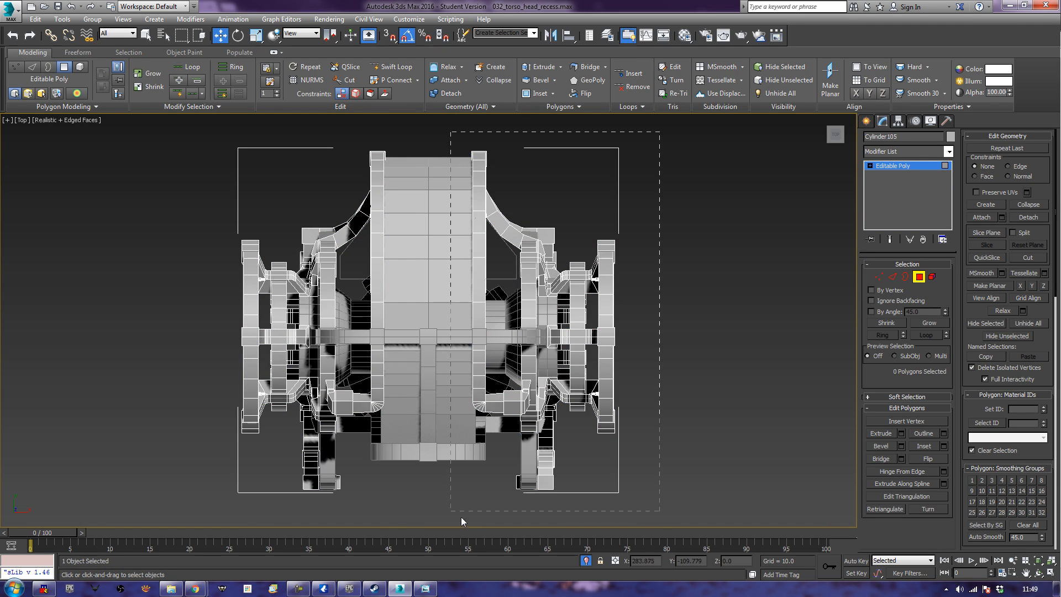
{"action": "left_click_drag", "start_coordinate": [450, 512], "coordinate": [463, 518]}
{"action": "key", "text": "Delete"}
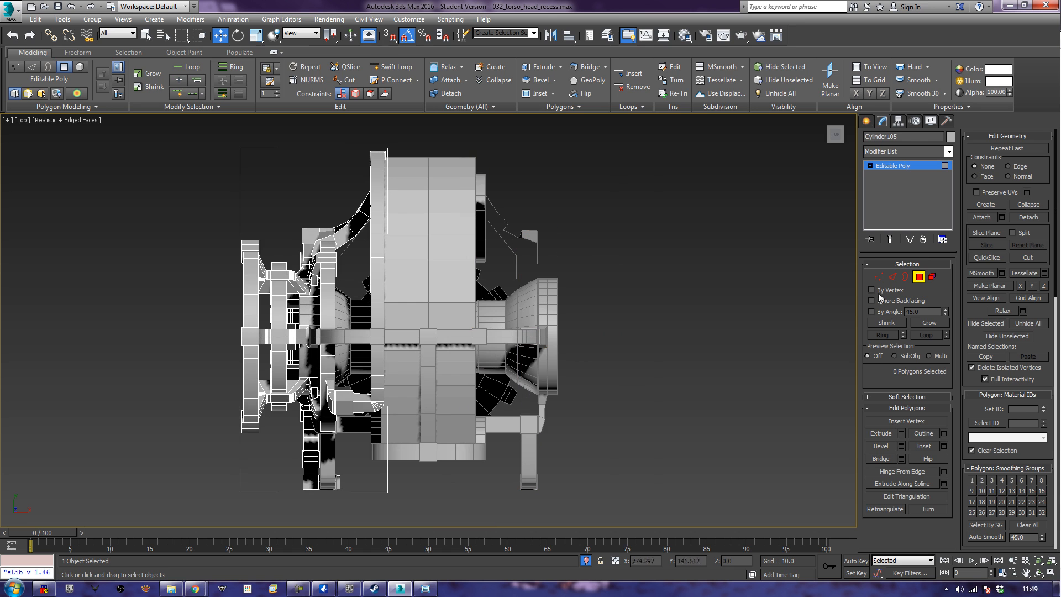
{"action": "left_click", "coordinate": [919, 276]}
- Select the toothed ring object and enter polygon editing in a wireframe left view
{"action": "middle_click_drag", "start_coordinate": [501, 463], "coordinate": [553, 380], "text": "alt"}
{"action": "scroll", "coordinate": [638, 353], "scroll_direction": "up", "scroll_amount": 3}
{"action": "left_click", "coordinate": [641, 369]}
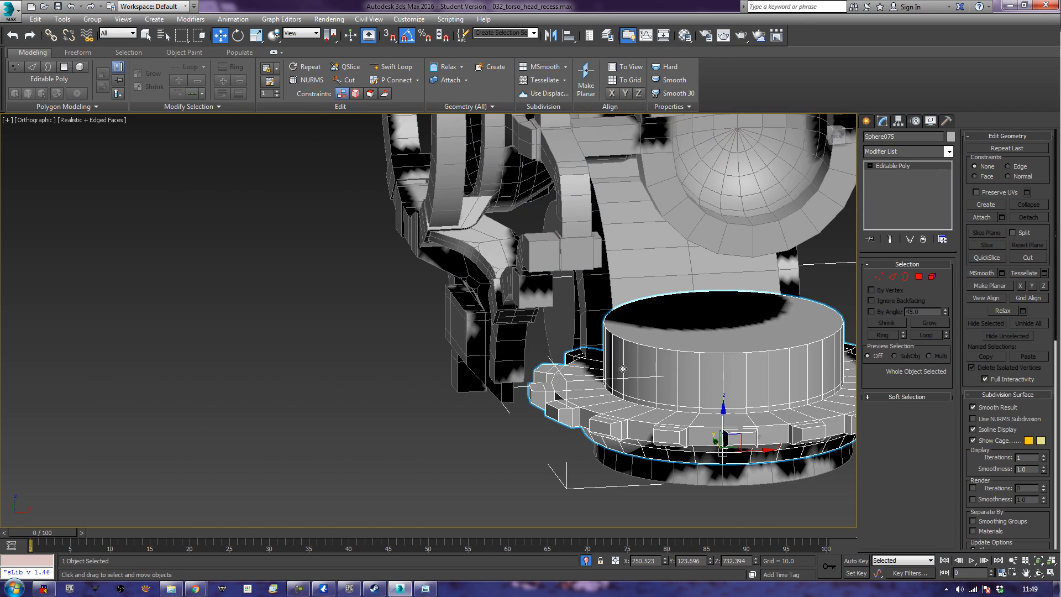
{"action": "middle_click_drag", "start_coordinate": [623, 368], "coordinate": [716, 342], "text": "alt"}
{"action": "key", "text": "l"}
{"action": "key", "text": "z"}
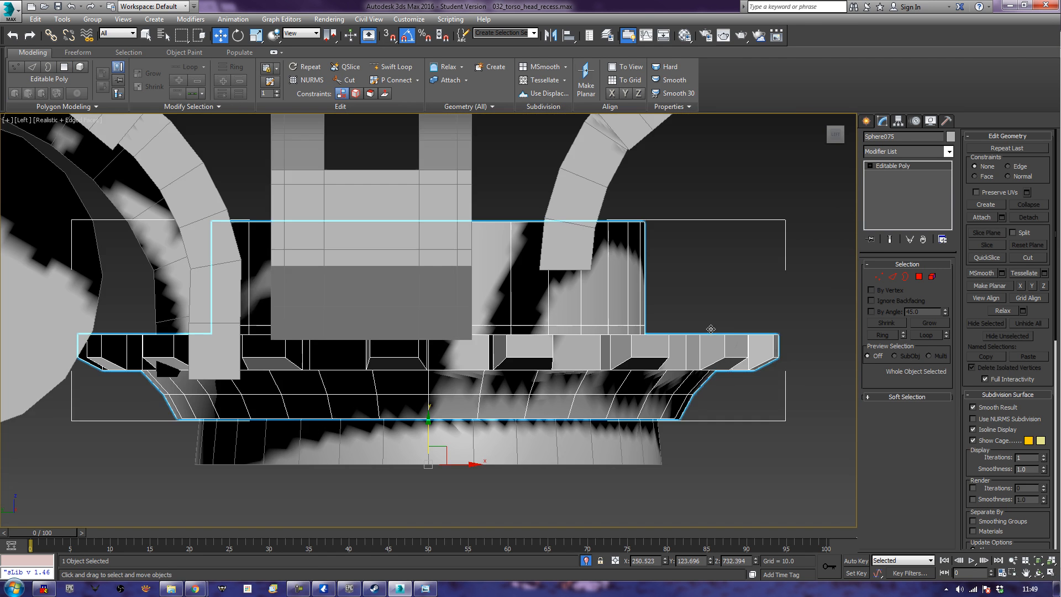
{"action": "middle_click_drag", "start_coordinate": [531, 303], "coordinate": [597, 353]}
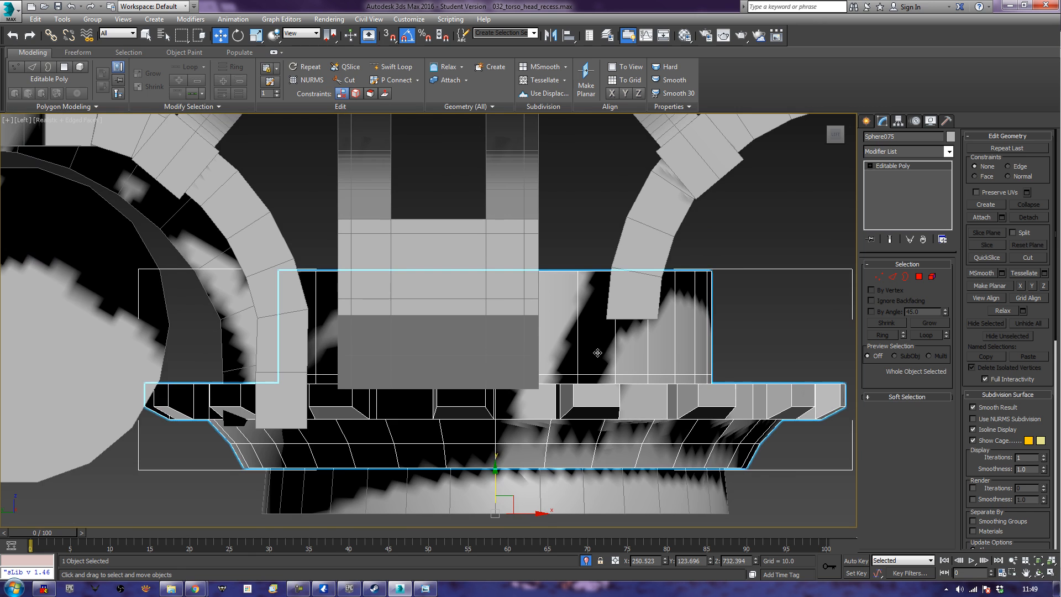
{"action": "key", "text": "F3"}
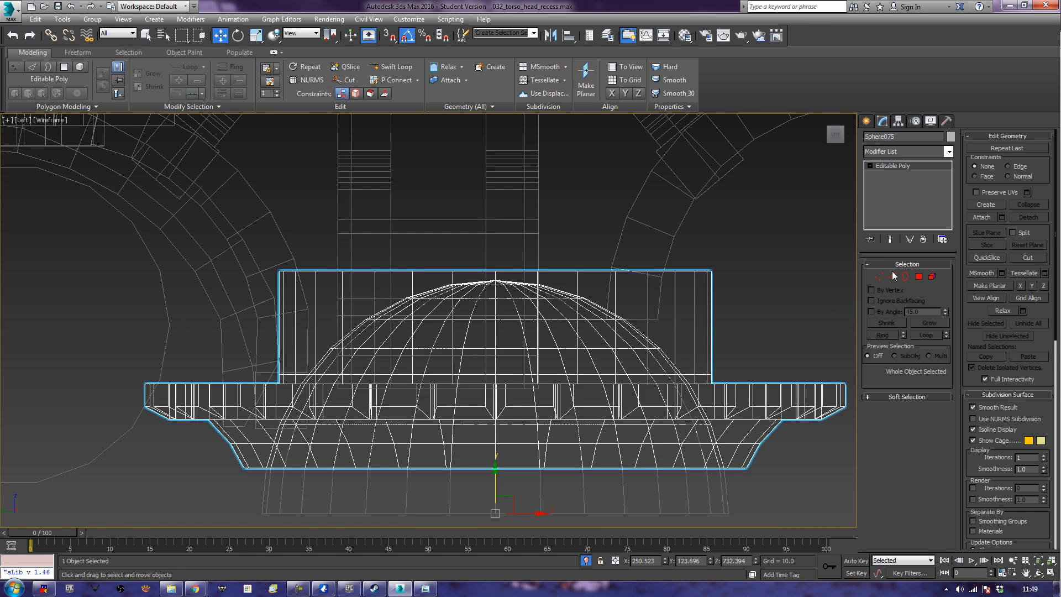
{"action": "left_click", "coordinate": [922, 278]}
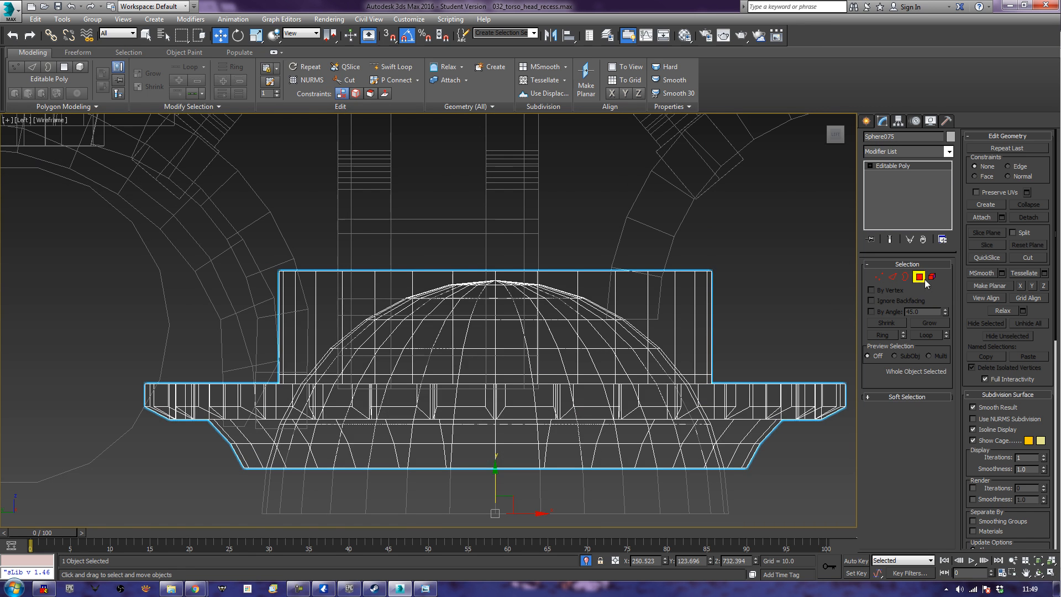
- Select eight adjacent wall polygons, centred on the near side of the ring's upper cylinder
{"action": "left_click", "coordinate": [486, 325]}
{"action": "left_click", "coordinate": [508, 320], "text": "ctrl"}
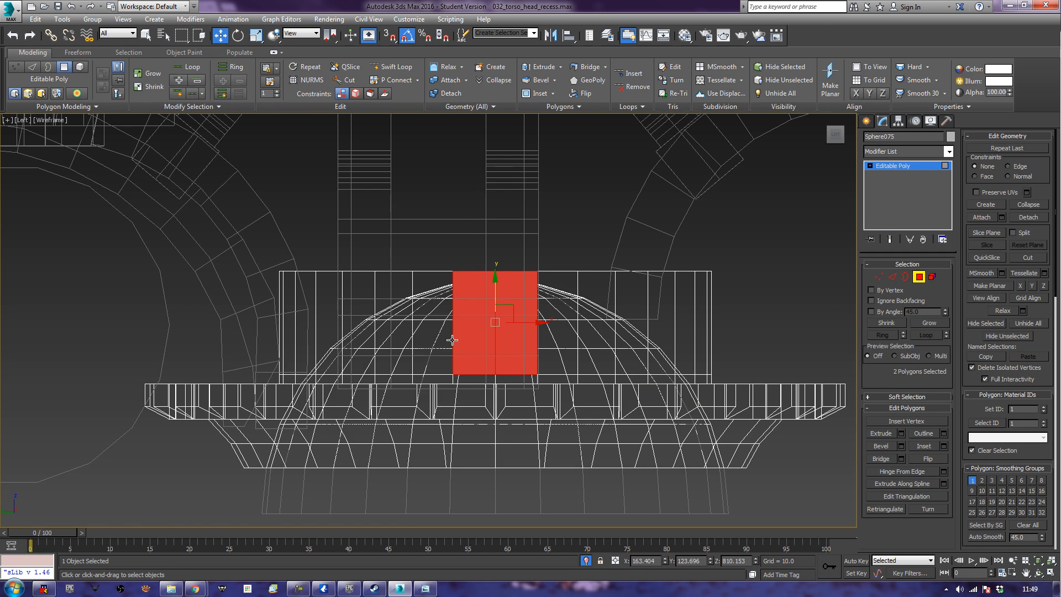
{"action": "left_click", "coordinate": [433, 349], "text": "ctrl"}
{"action": "left_click", "coordinate": [544, 330], "text": "ctrl"}
{"action": "left_click", "coordinate": [391, 331], "text": "ctrl"}
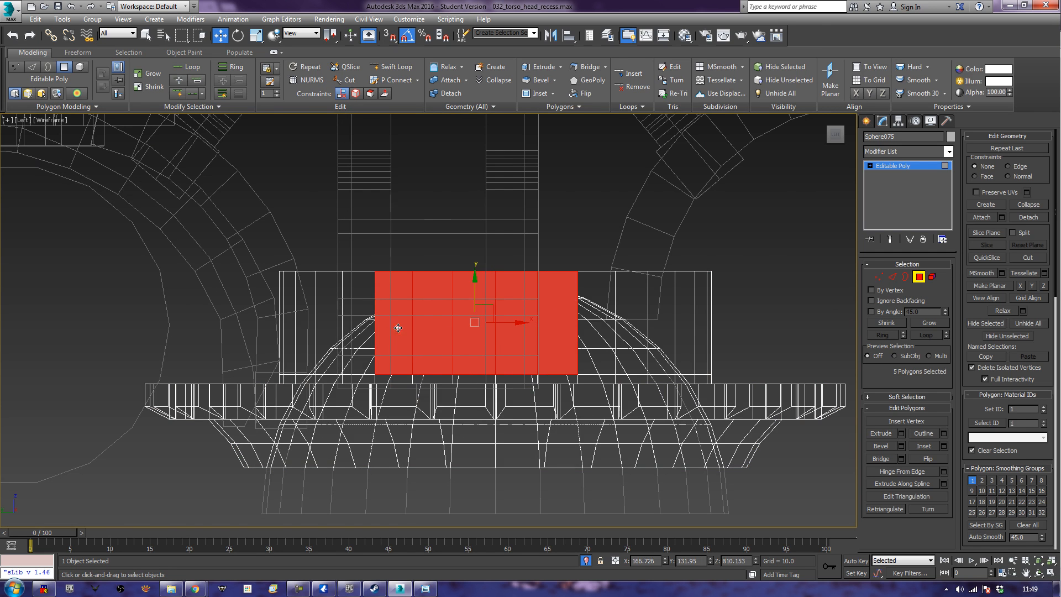
{"action": "left_click", "coordinate": [582, 315], "text": "ctrl"}
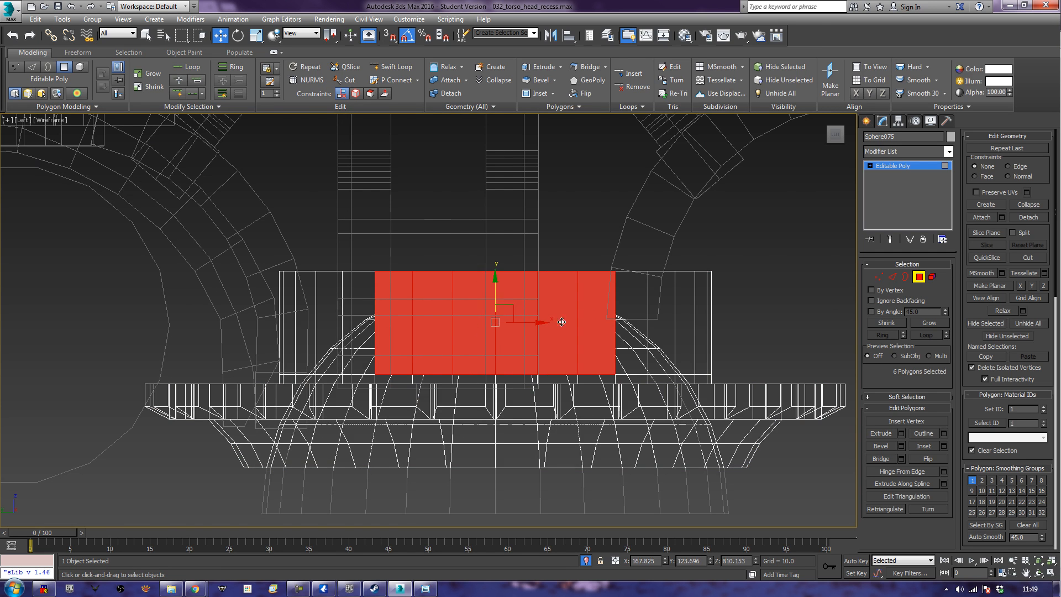
{"action": "left_click", "coordinate": [373, 327], "text": "ctrl"}
{"action": "left_click", "coordinate": [632, 313], "text": "ctrl"}
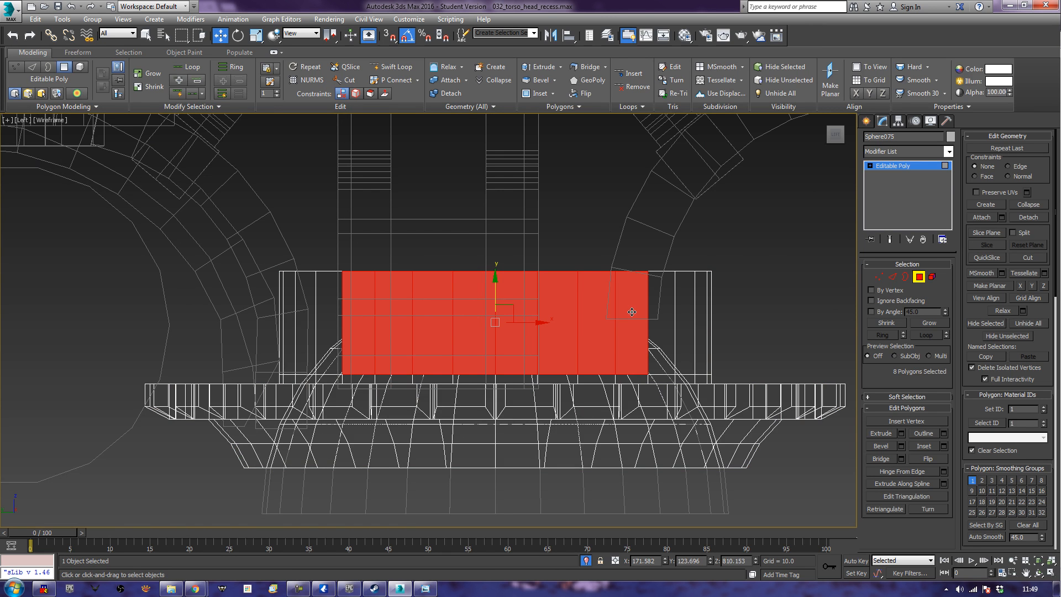
- Add seven adjacent wall polygons on the opposite side of the upper cylinder to the selection
{"action": "key", "text": "p"}
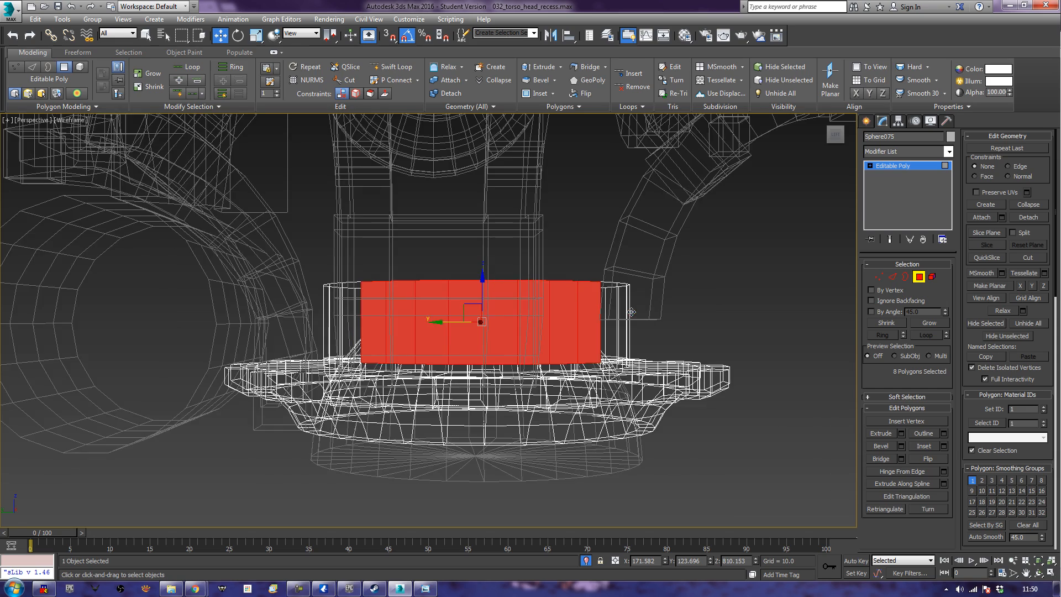
{"action": "middle_click_drag", "start_coordinate": [744, 359], "coordinate": [508, 413], "text": "alt"}
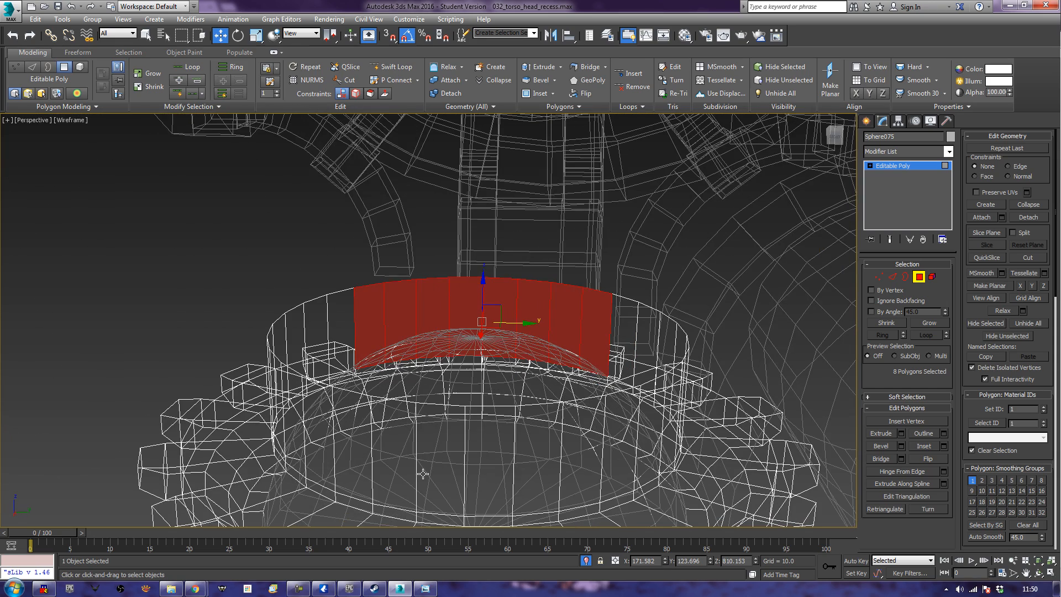
{"action": "left_click", "coordinate": [446, 457], "text": "ctrl"}
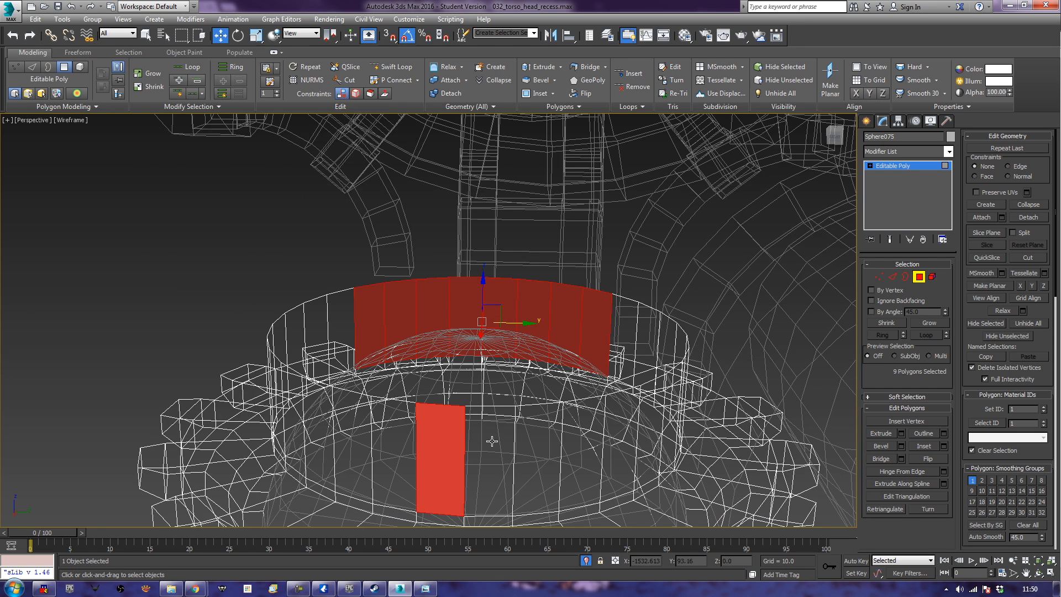
{"action": "left_click", "coordinate": [490, 439], "text": "ctrl"}
{"action": "left_click", "coordinate": [535, 442], "text": "ctrl"}
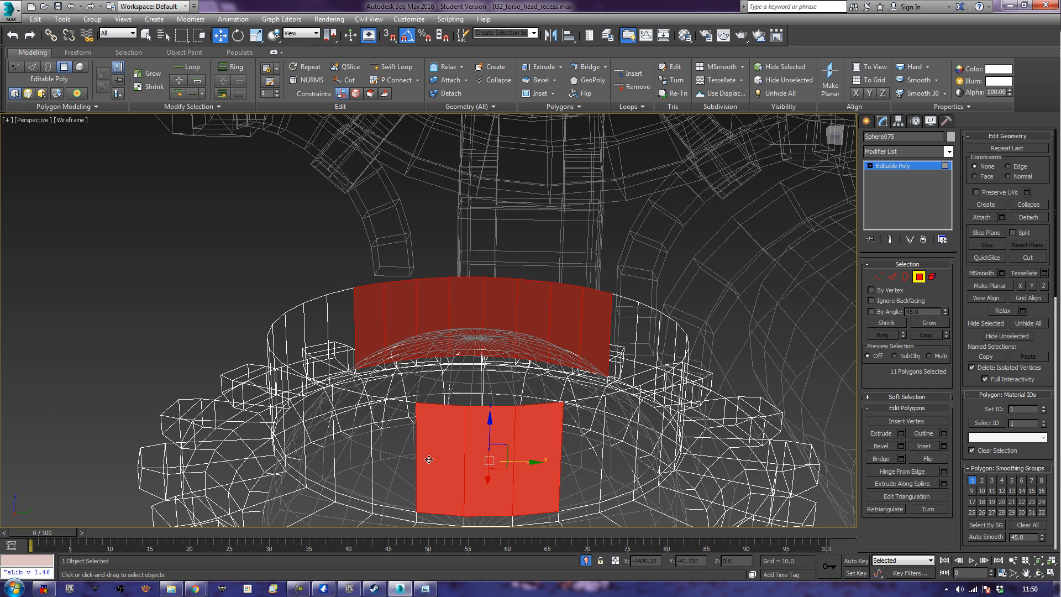
{"action": "left_click", "coordinate": [399, 465], "text": "ctrl"}
{"action": "left_click", "coordinate": [572, 443], "text": "ctrl"}
{"action": "left_click", "coordinate": [367, 463], "text": "ctrl"}
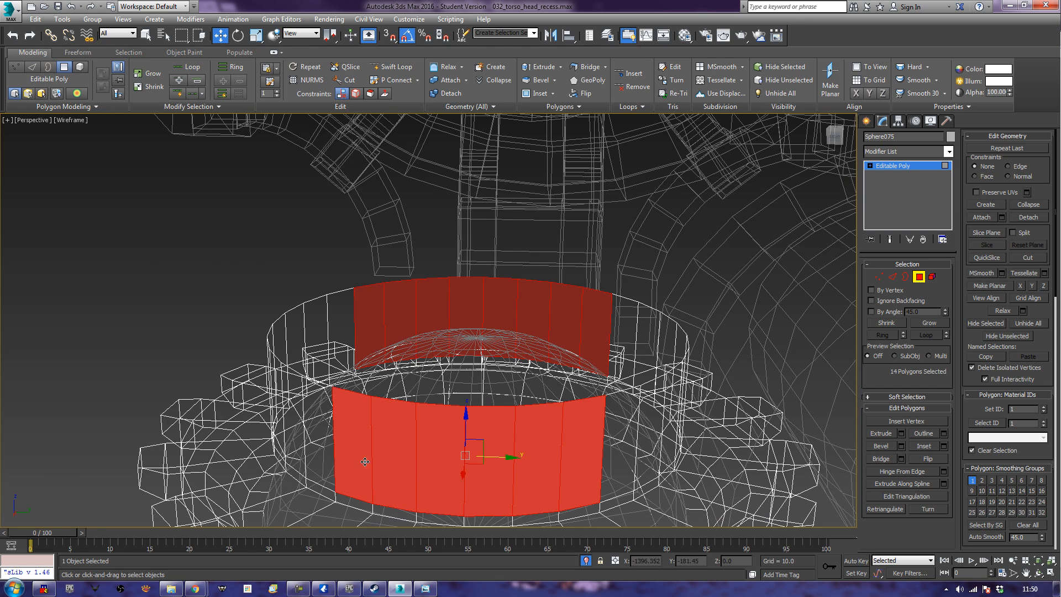
{"action": "left_click", "coordinate": [621, 448], "text": "ctrl"}
- In the front view, add the missing eighth polygon so both sides of the cylinder wall have matching selections
{"action": "middle_click_drag", "start_coordinate": [589, 453], "coordinate": [555, 447], "text": "alt"}
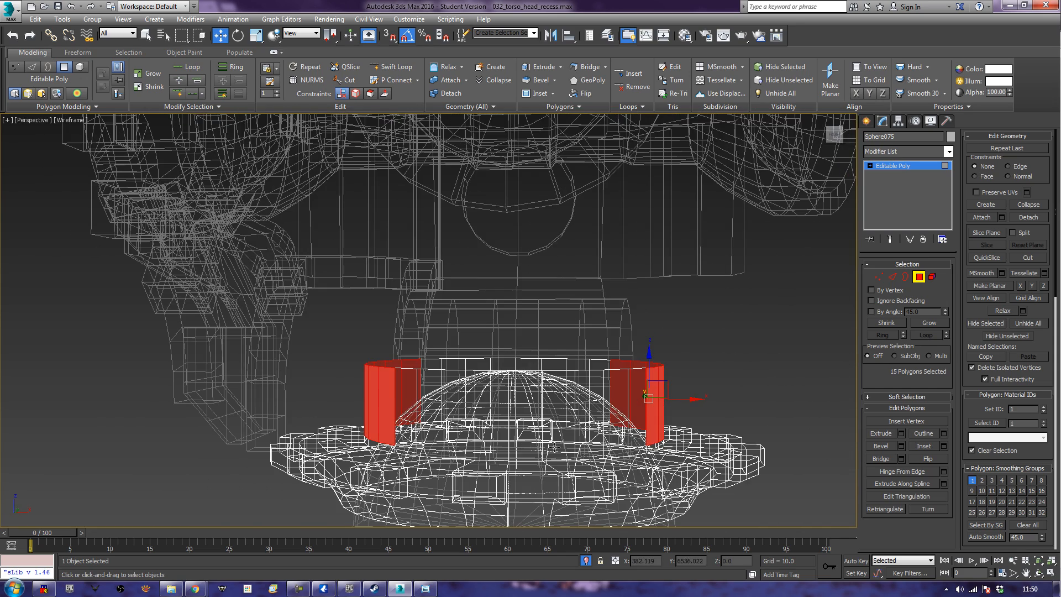
{"action": "key", "text": "l"}
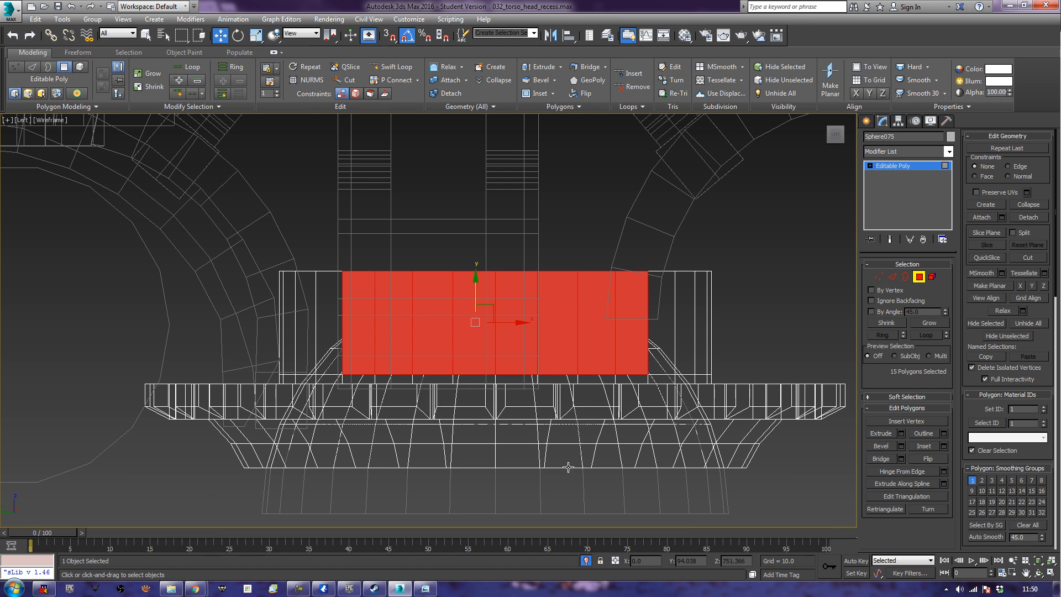
{"action": "key", "text": "f"}
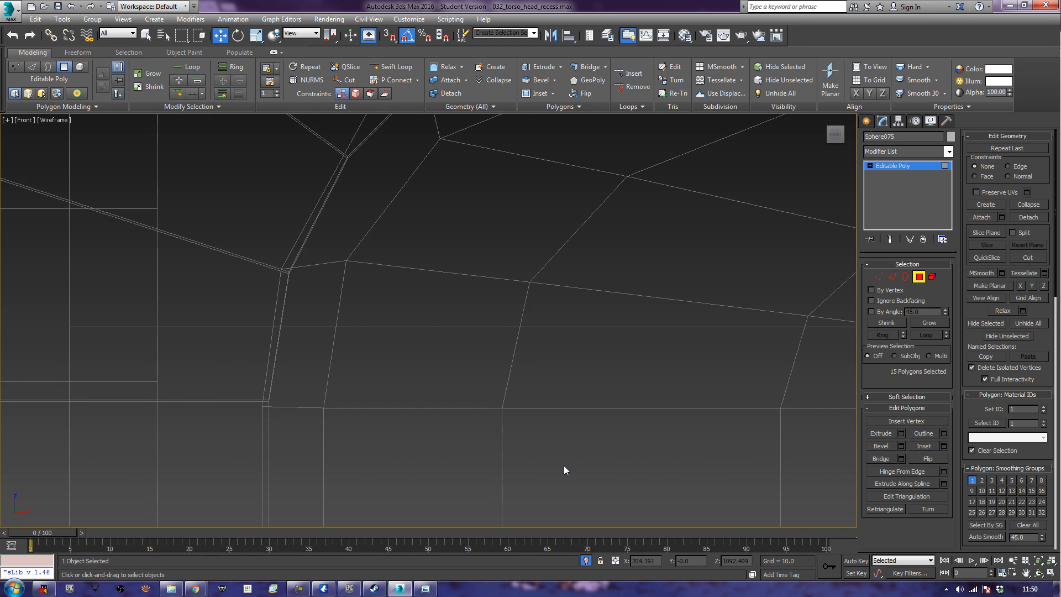
{"action": "key", "text": "z"}
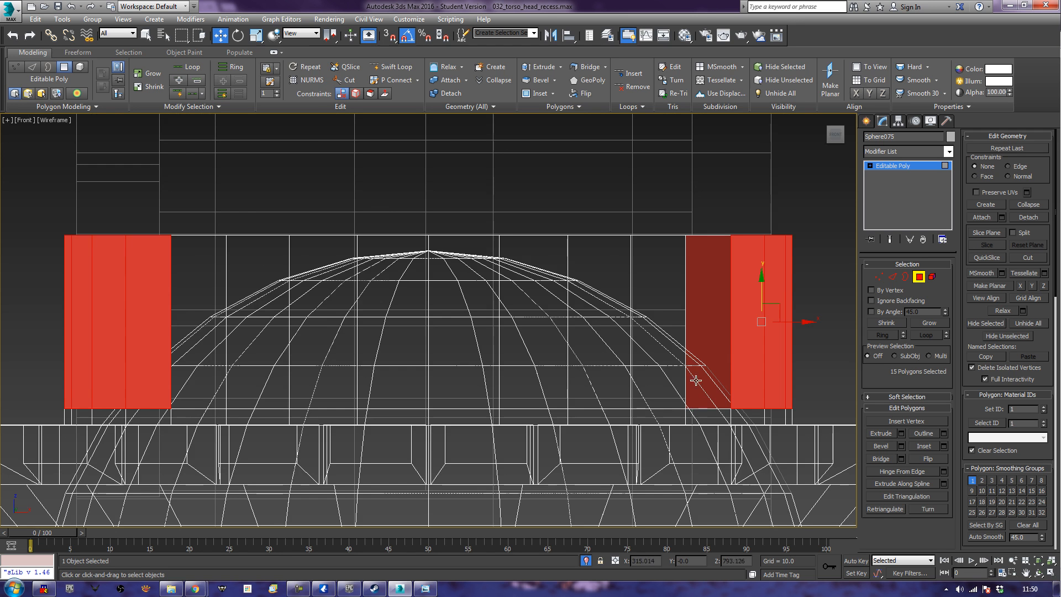
{"action": "left_click", "coordinate": [698, 353], "text": "ctrl"}
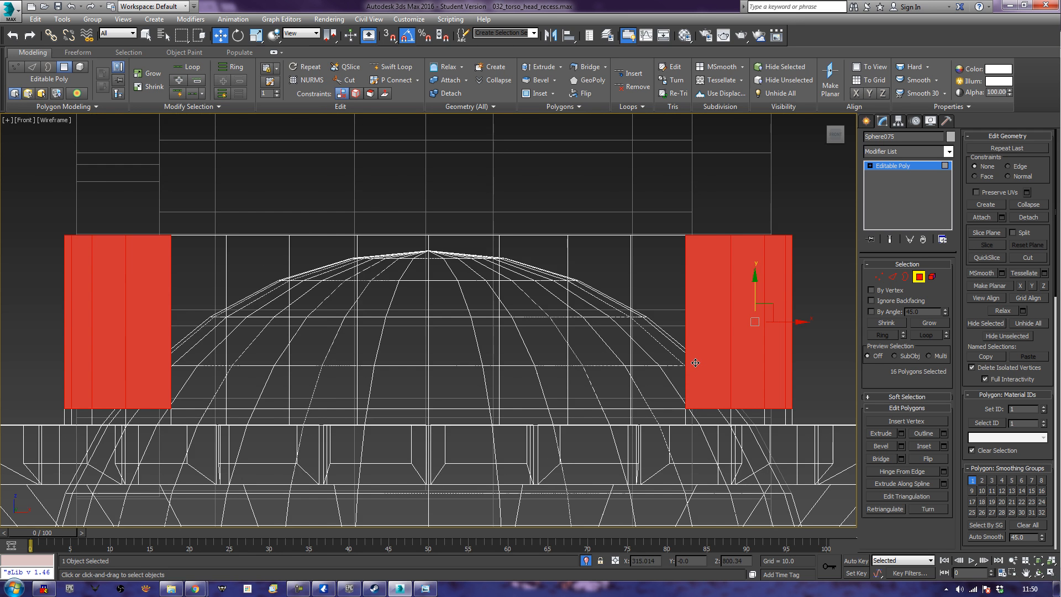
- Try to flatten the 16 selected wall polygons by scaling them along the X axis
{"action": "key", "text": "p"}
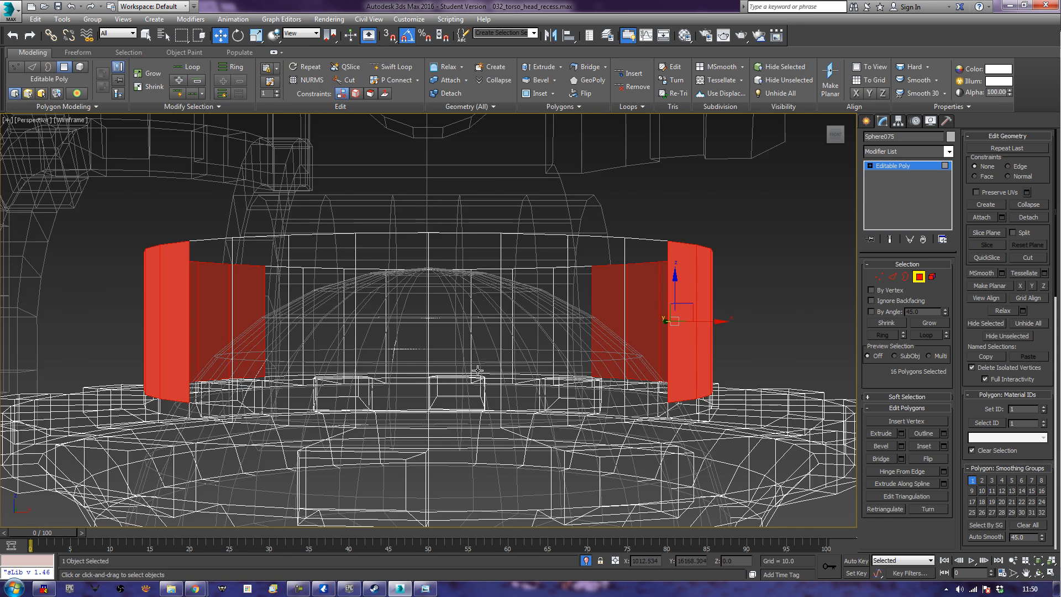
{"action": "scroll", "coordinate": [476, 372], "scroll_direction": "down", "scroll_amount": 4}
{"action": "middle_click_drag", "start_coordinate": [387, 379], "coordinate": [409, 436], "text": "alt"}
{"action": "key", "text": "e"}
{"action": "key", "text": "r"}
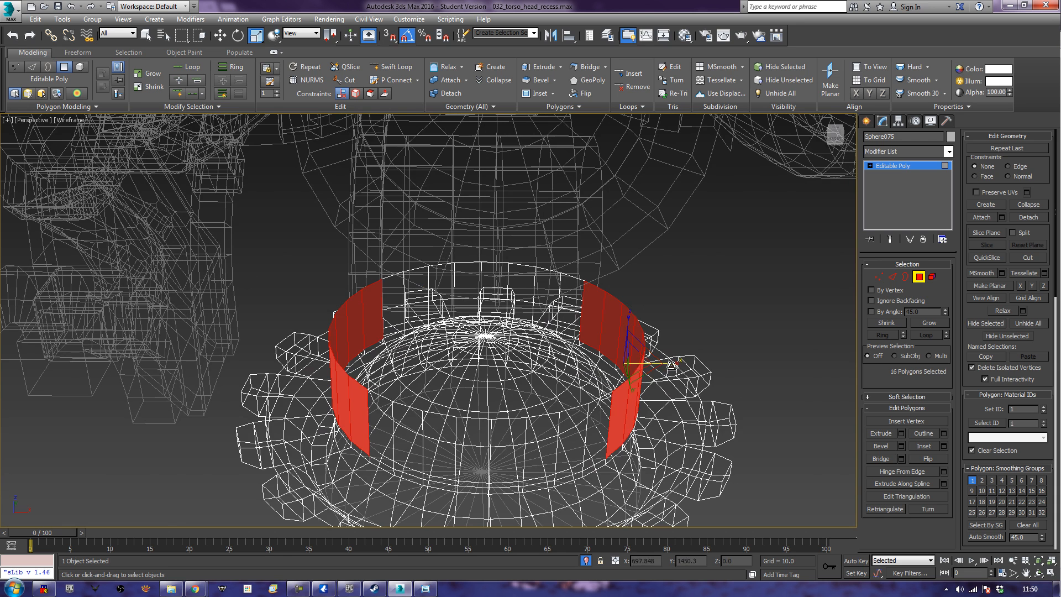
{"action": "left_click_drag", "start_coordinate": [671, 365], "coordinate": [897, 409]}
{"action": "key", "text": "F3"}
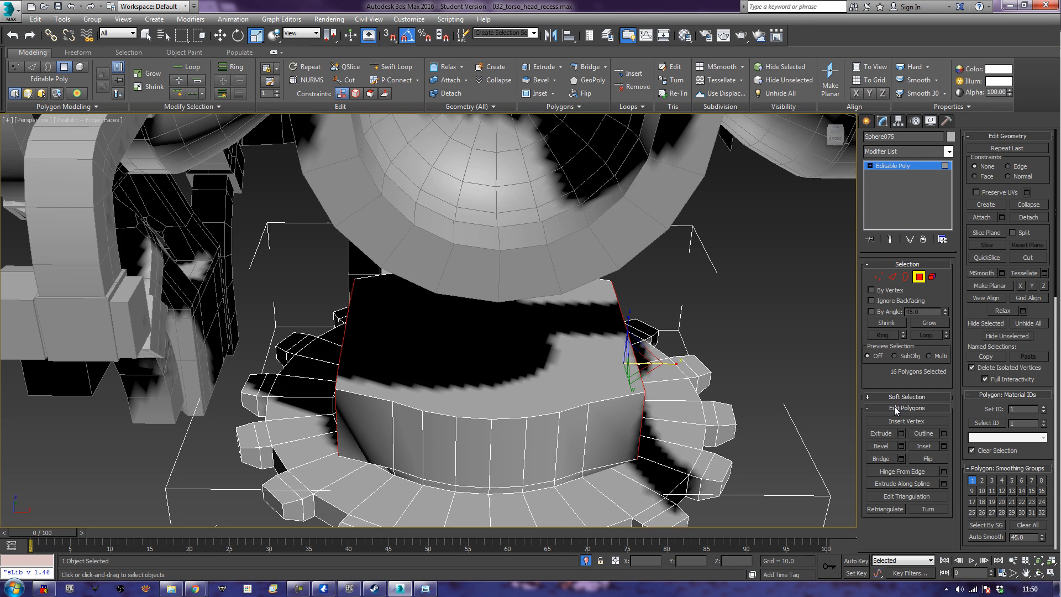
{"action": "middle_click_drag", "start_coordinate": [540, 469], "coordinate": [476, 424], "text": "alt"}
{"action": "middle_click_drag", "start_coordinate": [493, 420], "coordinate": [558, 423], "text": "alt"}
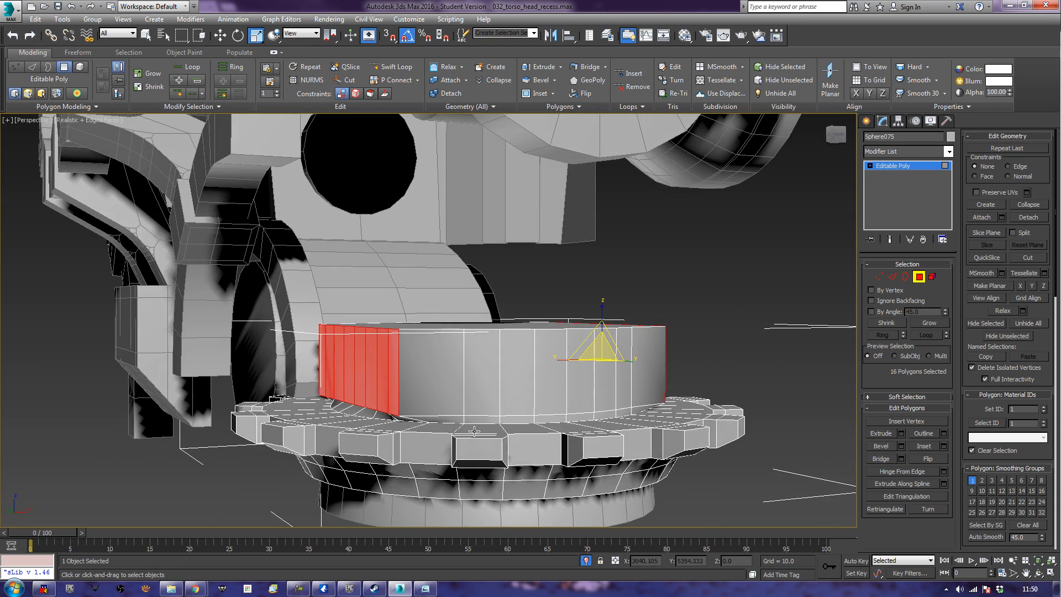
- Extrude the 16 selected wall polygons with a height of 0 and scale them along X into flat side faces
{"action": "middle_click_drag", "start_coordinate": [740, 356], "coordinate": [562, 446], "text": "alt"}
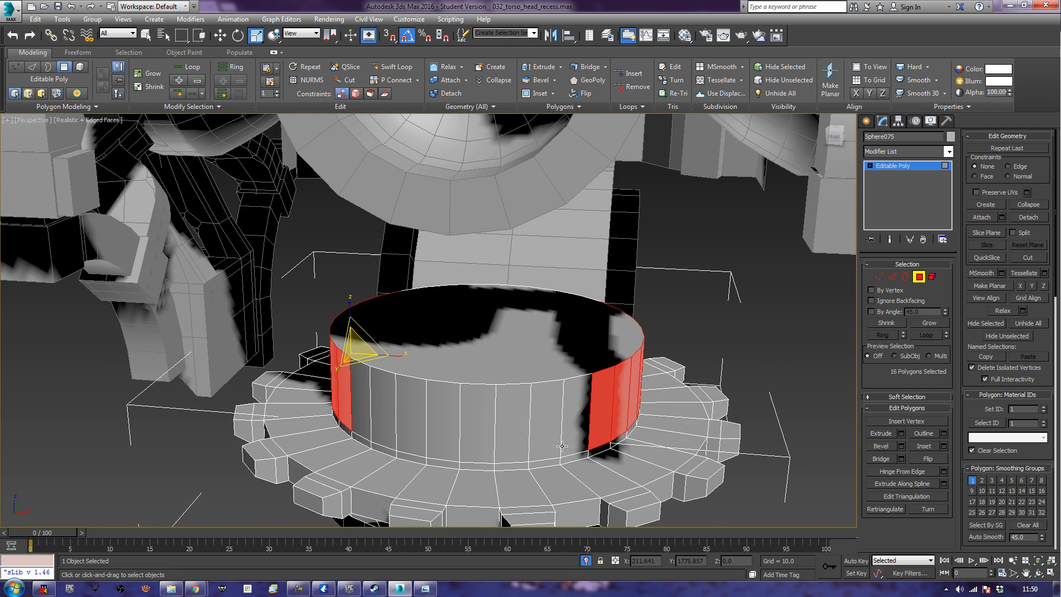
{"action": "left_click", "coordinate": [903, 434]}
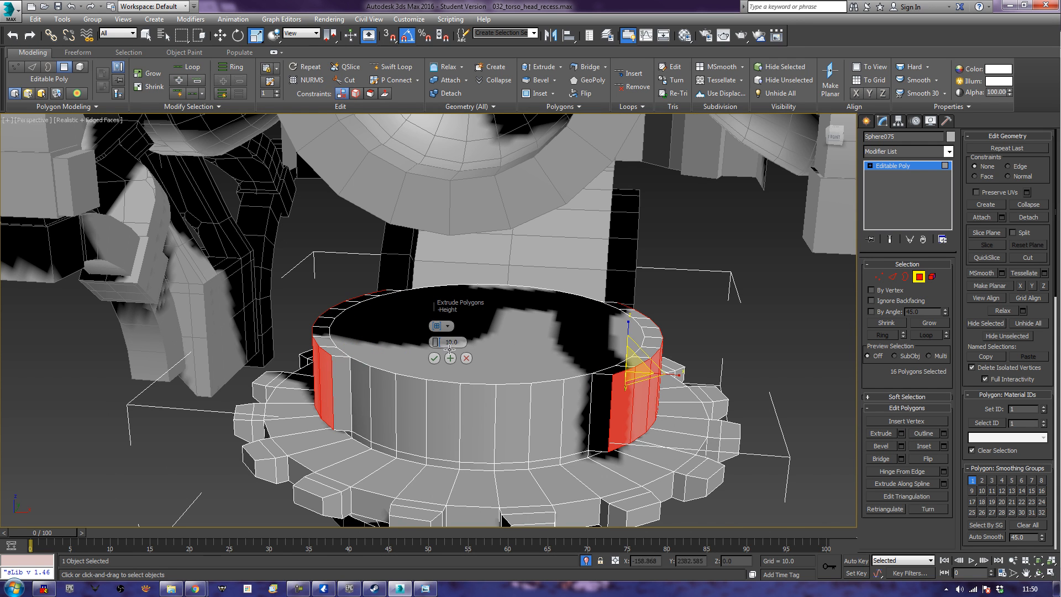
{"action": "left_click", "coordinate": [436, 326]}
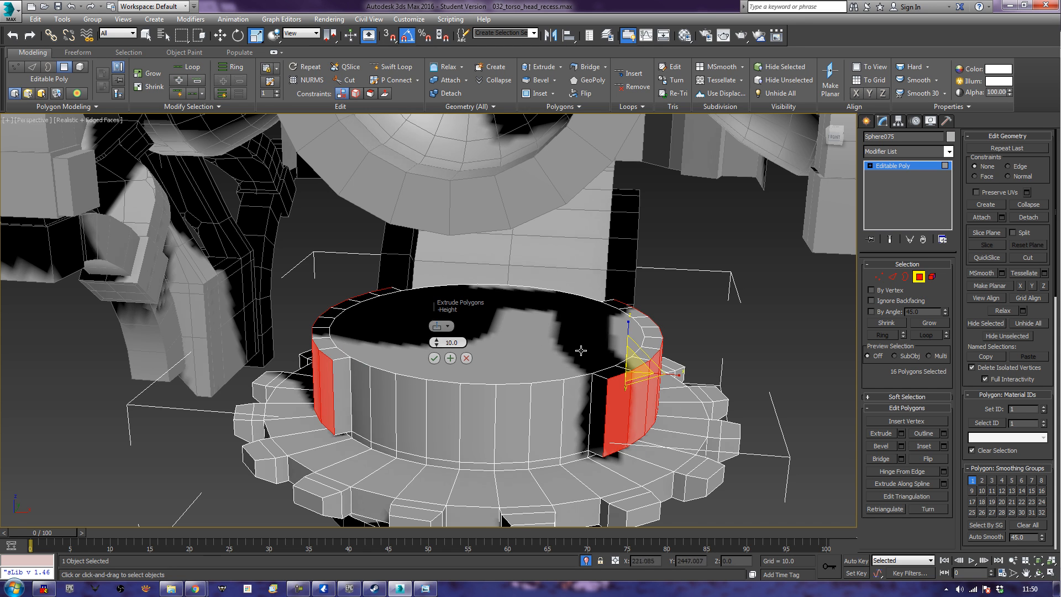
{"action": "type", "text": "0"}
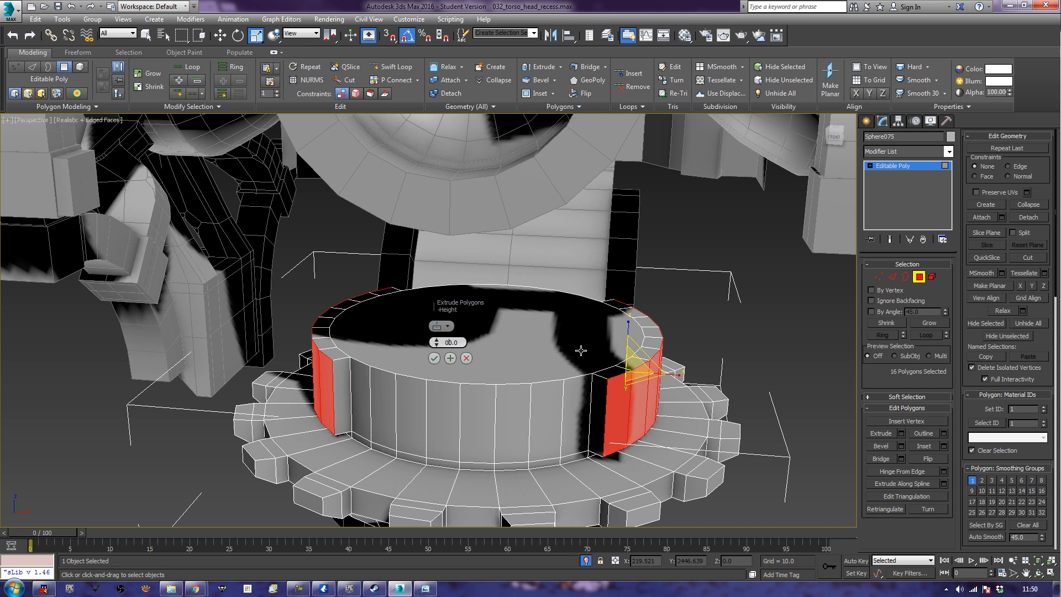
{"action": "key", "text": "Return"}
{"action": "left_click", "coordinate": [434, 359]}
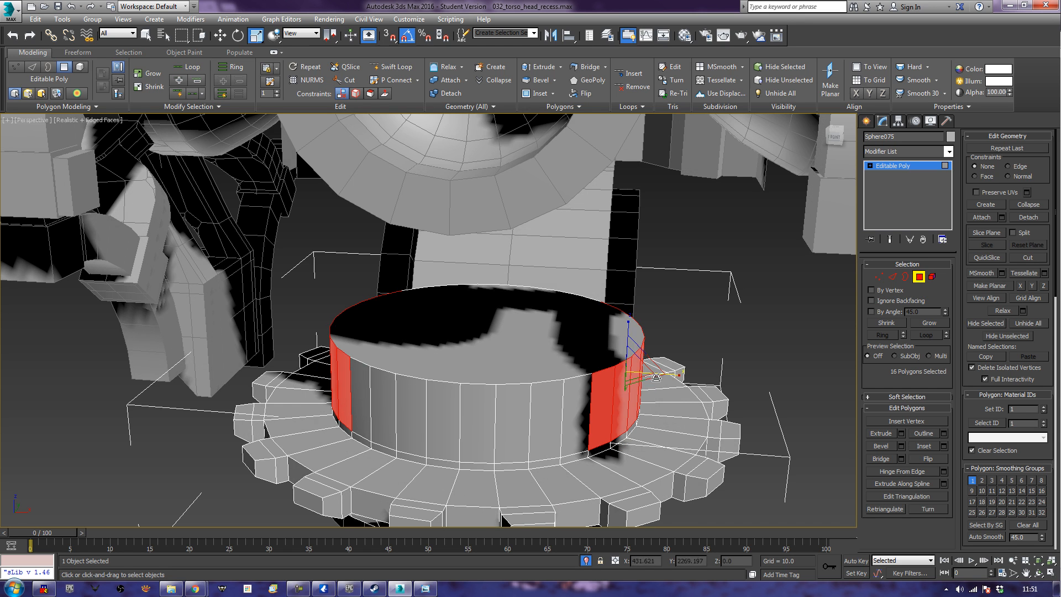
{"action": "left_click_drag", "start_coordinate": [668, 376], "coordinate": [665, 426]}
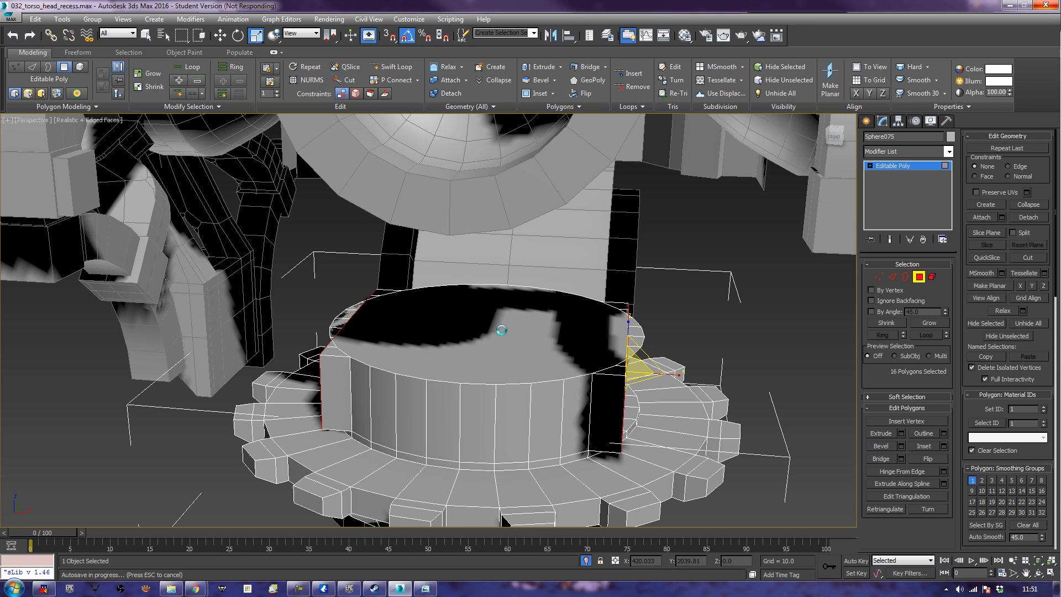
- Try deleting the upper cylinder's top cap polygon, then undo the deletion
{"action": "left_click", "coordinate": [502, 330]}
{"action": "key", "text": "Delete"}
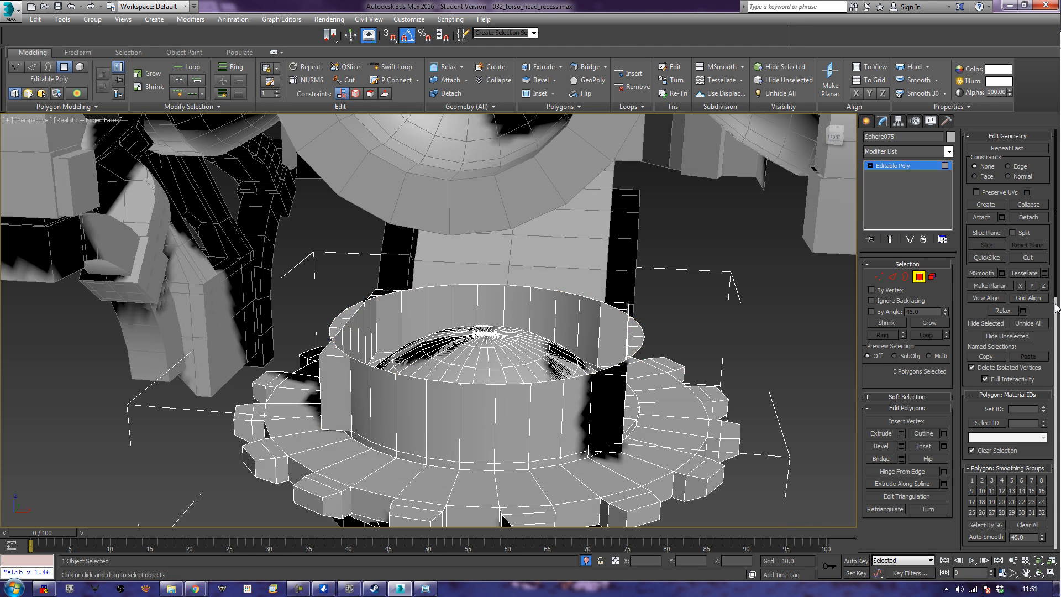
{"action": "middle_click_drag", "start_coordinate": [467, 350], "coordinate": [507, 347], "text": "alt"}
{"action": "key", "text": "ctrl+z"}
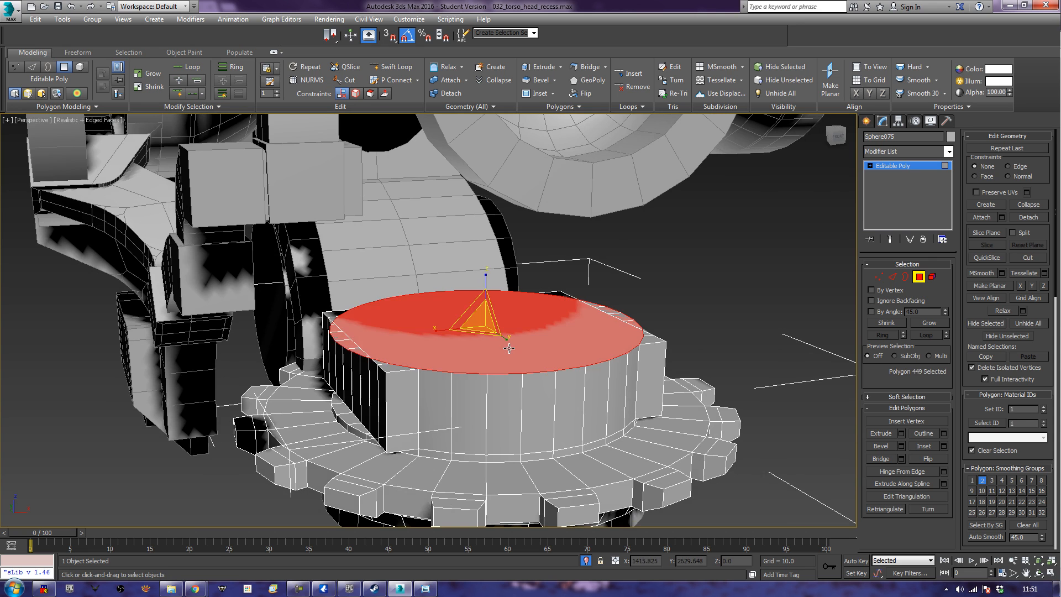
- Try region-selecting the polygons of one flattened cylinder side and shrinking the selection
{"action": "middle_click_drag", "start_coordinate": [359, 399], "coordinate": [369, 375], "text": "alt"}
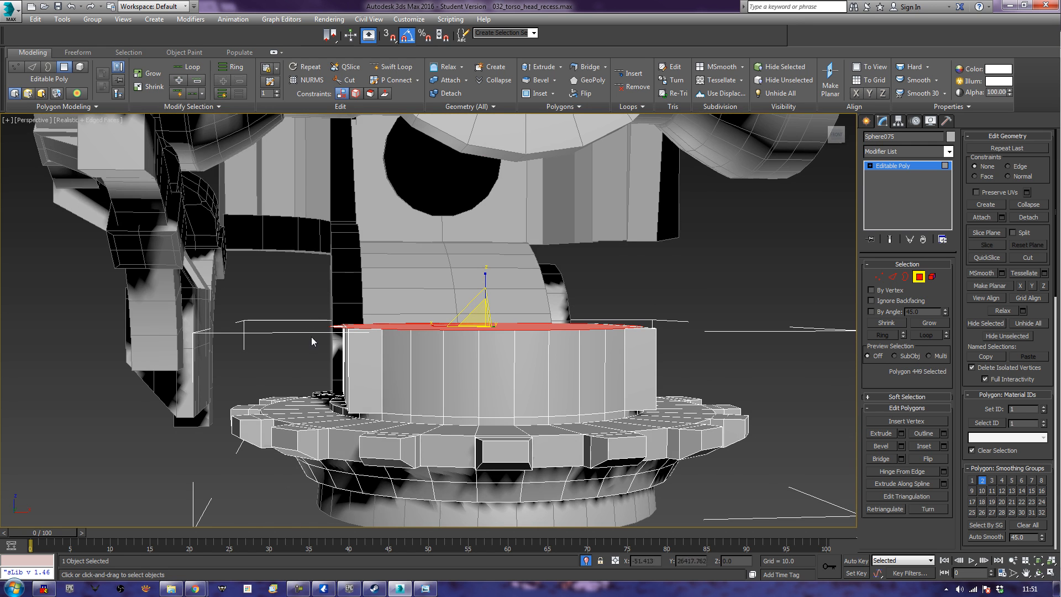
{"action": "left_click_drag", "start_coordinate": [325, 357], "coordinate": [353, 366]}
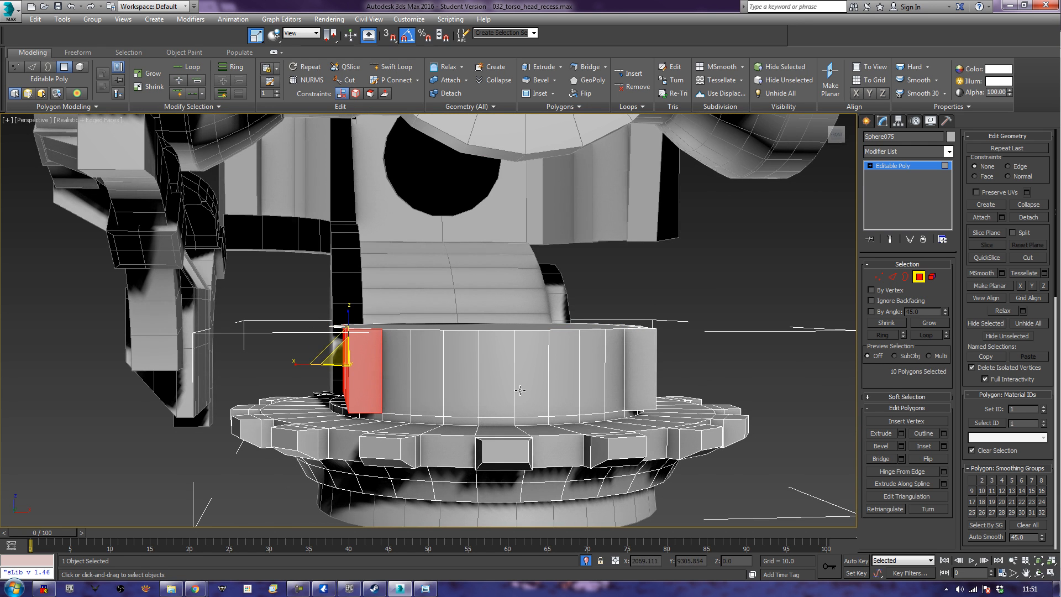
{"action": "left_click", "coordinate": [896, 325]}
{"action": "middle_click_drag", "start_coordinate": [359, 327], "coordinate": [336, 381], "text": "alt"}
- In the front view, move the nine edges on each flattened side of the upper cylinder slightly outward along X
{"action": "key", "text": "f"}
{"action": "middle_click_drag", "start_coordinate": [418, 363], "coordinate": [477, 390]}
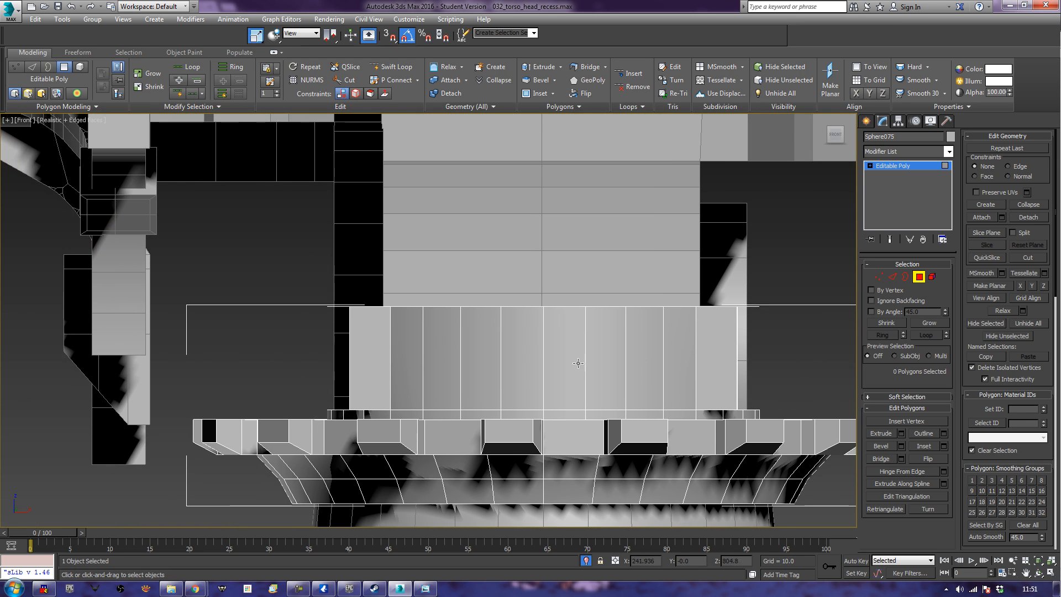
{"action": "left_click", "coordinate": [892, 277]}
{"action": "left_click_drag", "start_coordinate": [307, 334], "coordinate": [364, 353]}
{"action": "key", "text": "w"}
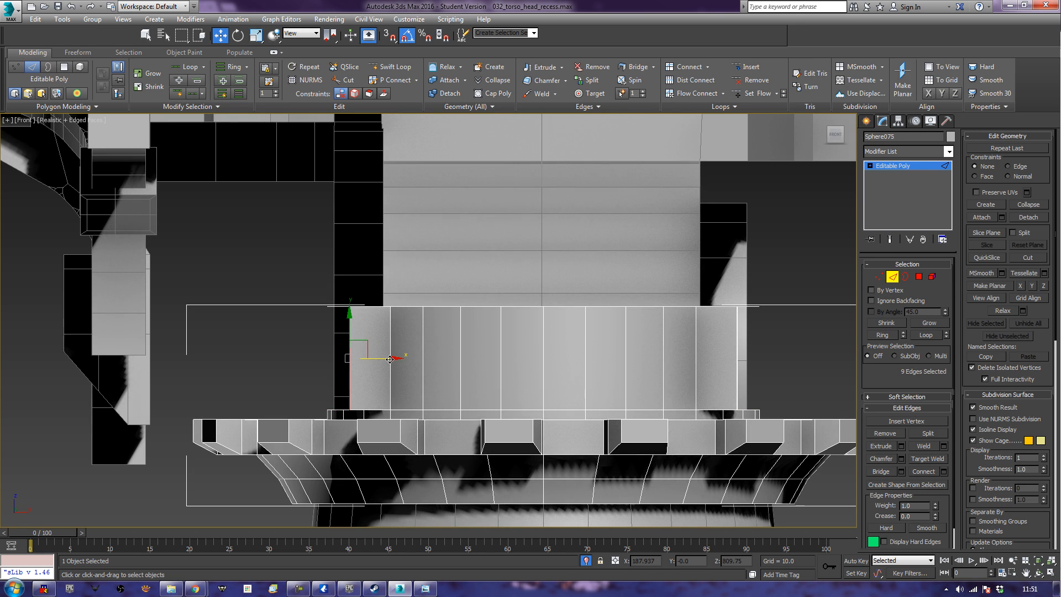
{"action": "left_click_drag", "start_coordinate": [388, 359], "coordinate": [373, 358]}
{"action": "middle_click_drag", "start_coordinate": [690, 332], "coordinate": [565, 343]}
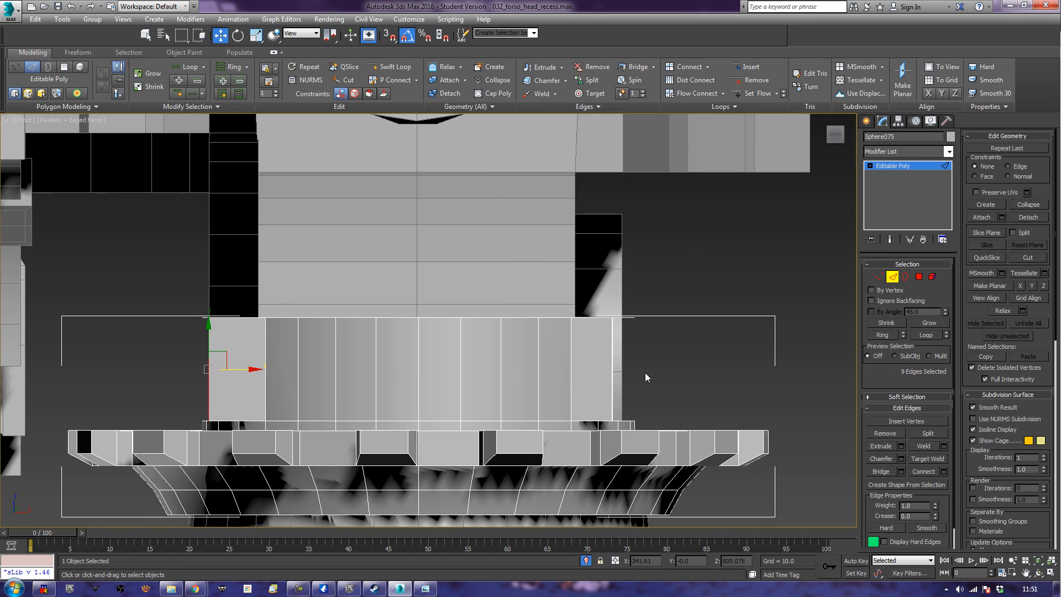
{"action": "mouse_move", "coordinate": [651, 369]}
{"action": "left_mouse_down"}
{"action": "mouse_move", "coordinate": [596, 380]}
{"action": "mouse_move", "coordinate": [660, 373]}
{"action": "left_mouse_up"}
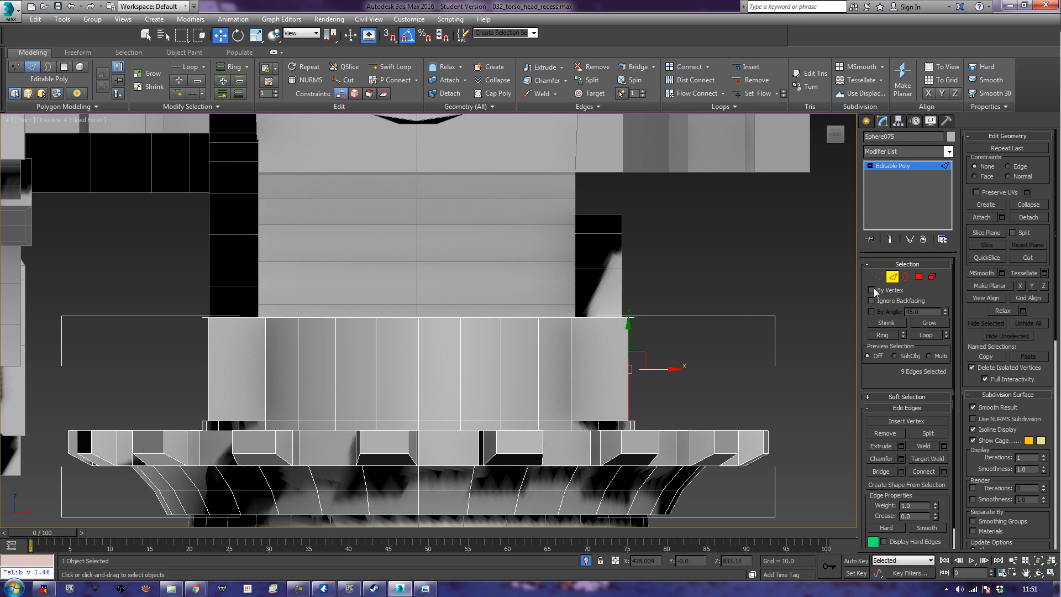
{"action": "left_click", "coordinate": [892, 277]}
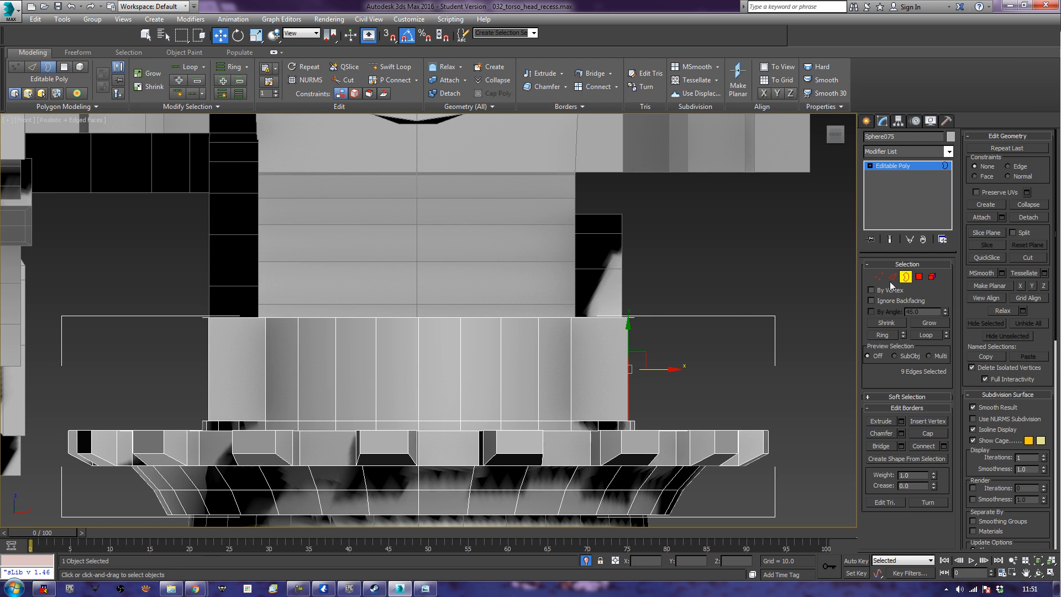
{"action": "left_click", "coordinate": [751, 247]}
- Delete the round cap polygon on top of the base's upper cylinder in the perspective view
{"action": "key", "text": "p"}
{"action": "key", "text": "z"}
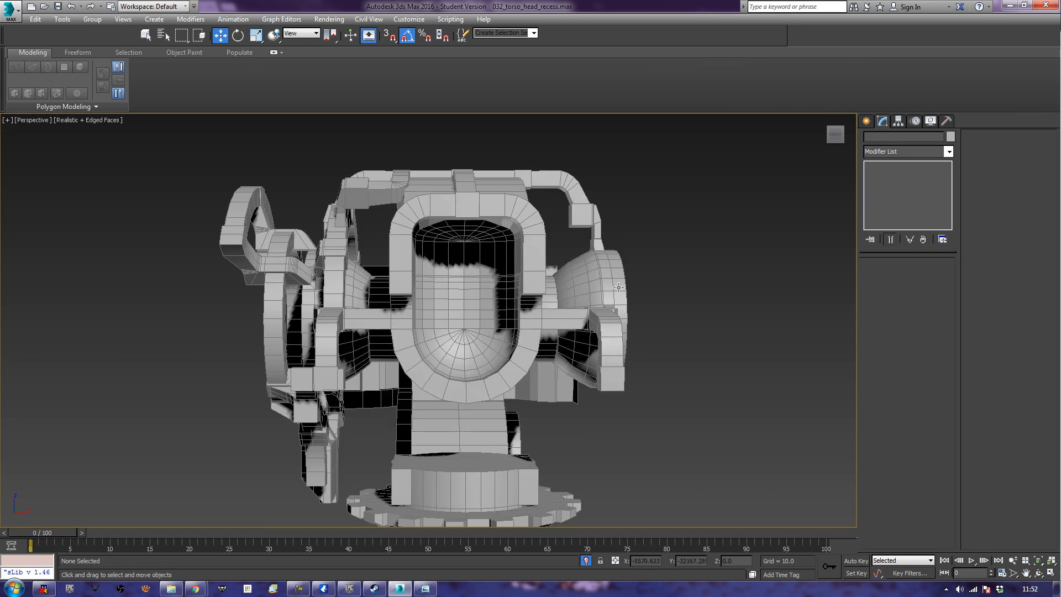
{"action": "scroll", "coordinate": [618, 292], "scroll_direction": "down", "scroll_amount": 4}
{"action": "middle_click_drag", "start_coordinate": [545, 314], "coordinate": [527, 360], "text": "alt"}
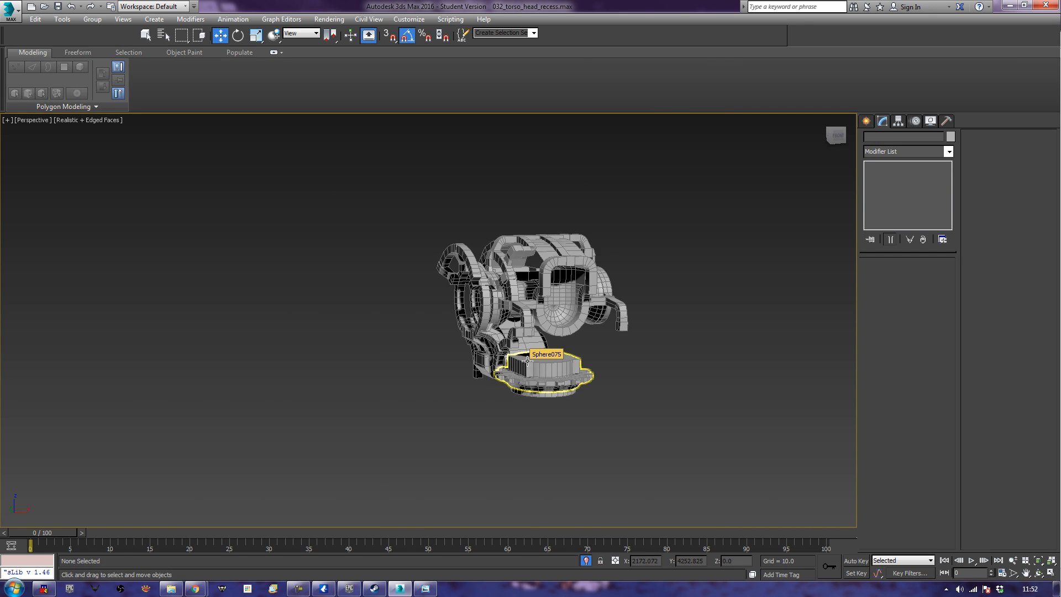
{"action": "scroll", "coordinate": [527, 361], "scroll_direction": "up", "scroll_amount": 5}
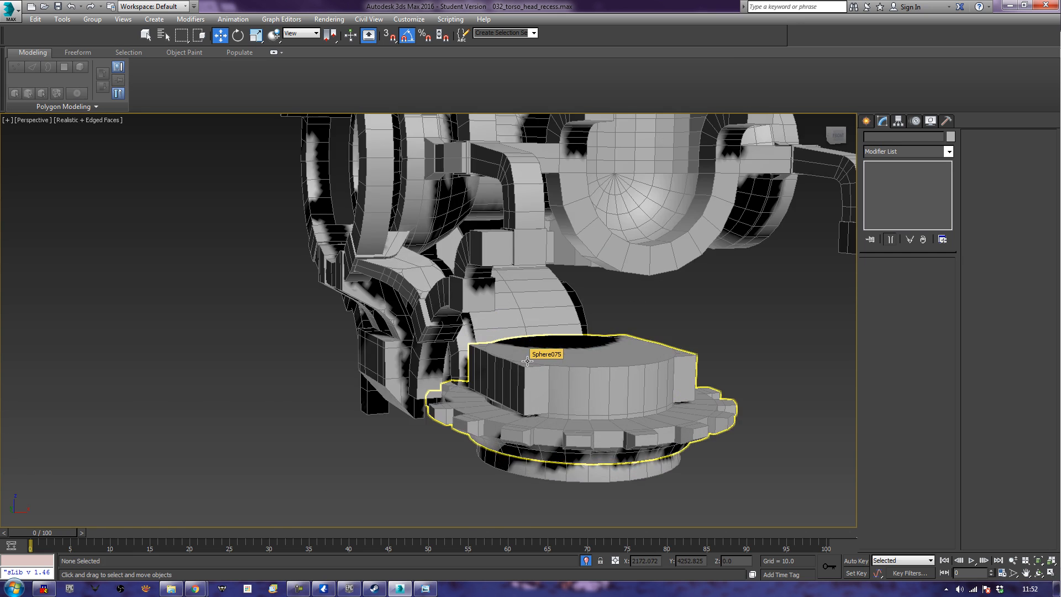
{"action": "scroll", "coordinate": [527, 378], "scroll_direction": "up", "scroll_amount": 2}
{"action": "middle_click_drag", "start_coordinate": [527, 378], "coordinate": [537, 410], "text": "alt"}
{"action": "scroll", "coordinate": [517, 384], "scroll_direction": "up", "scroll_amount": 3}
{"action": "scroll", "coordinate": [517, 392], "scroll_direction": "up", "scroll_amount": 3}
{"action": "left_click", "coordinate": [492, 417]}
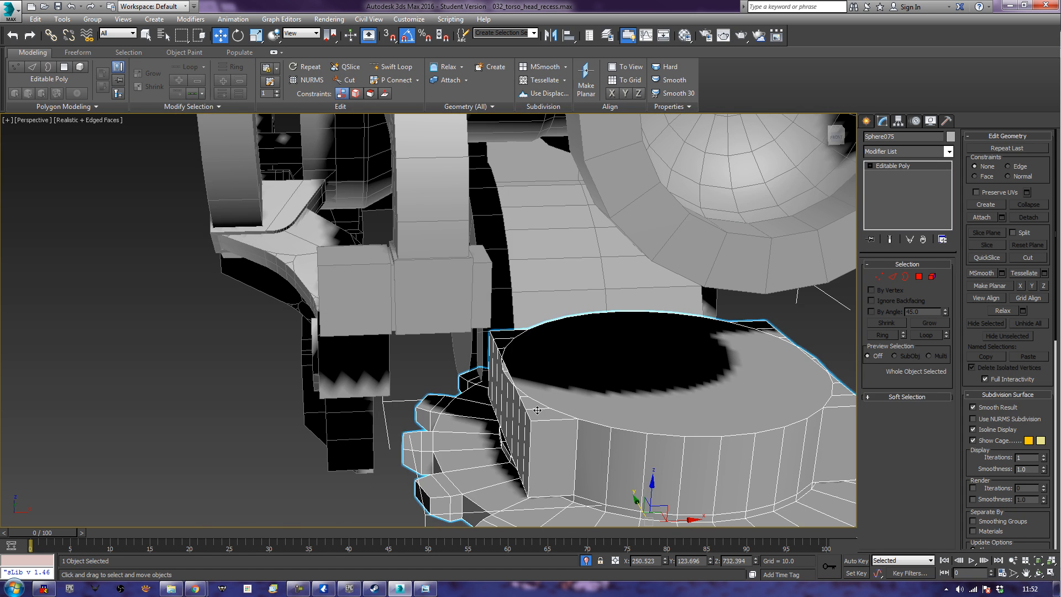
{"action": "left_click", "coordinate": [919, 277]}
{"action": "left_click", "coordinate": [680, 403]}
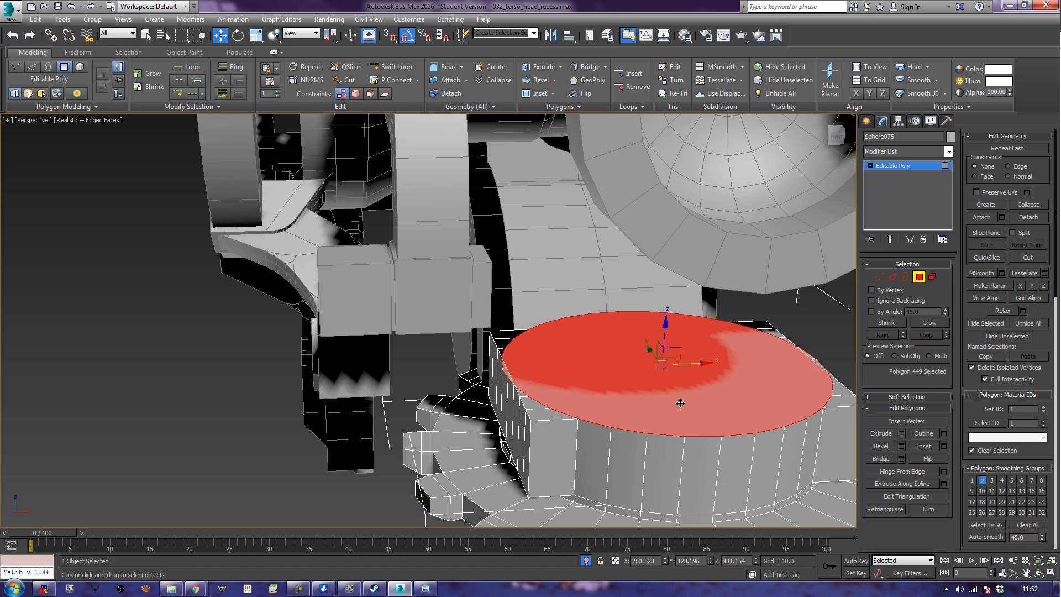
{"action": "key", "text": "Delete"}
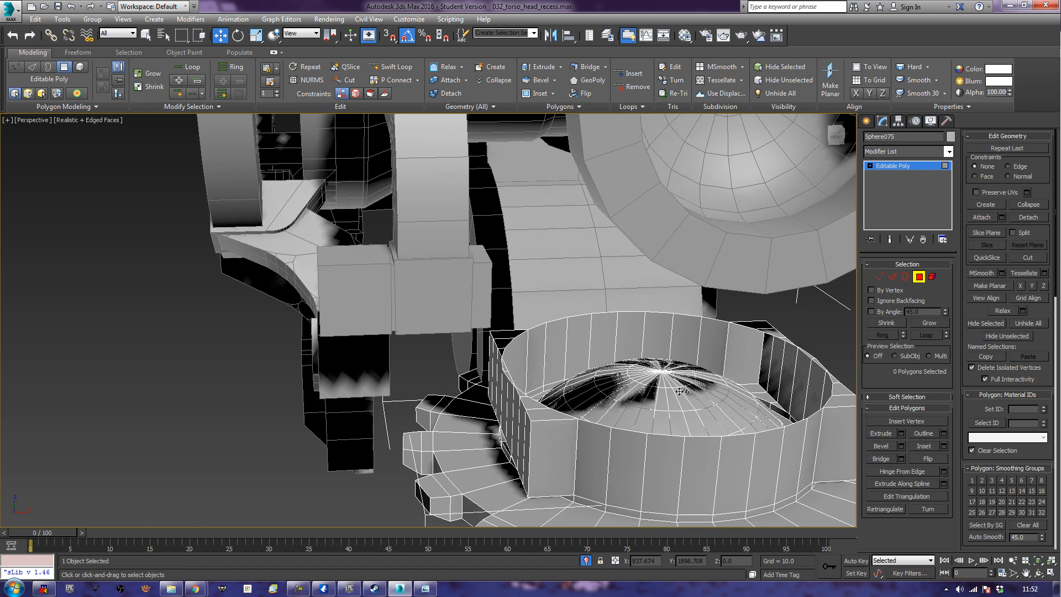
- Delete the three narrow top polygons at the middle of the cylinder's flat side nearest the arm bracket
{"action": "scroll", "coordinate": [602, 368], "scroll_direction": "up", "scroll_amount": 3}
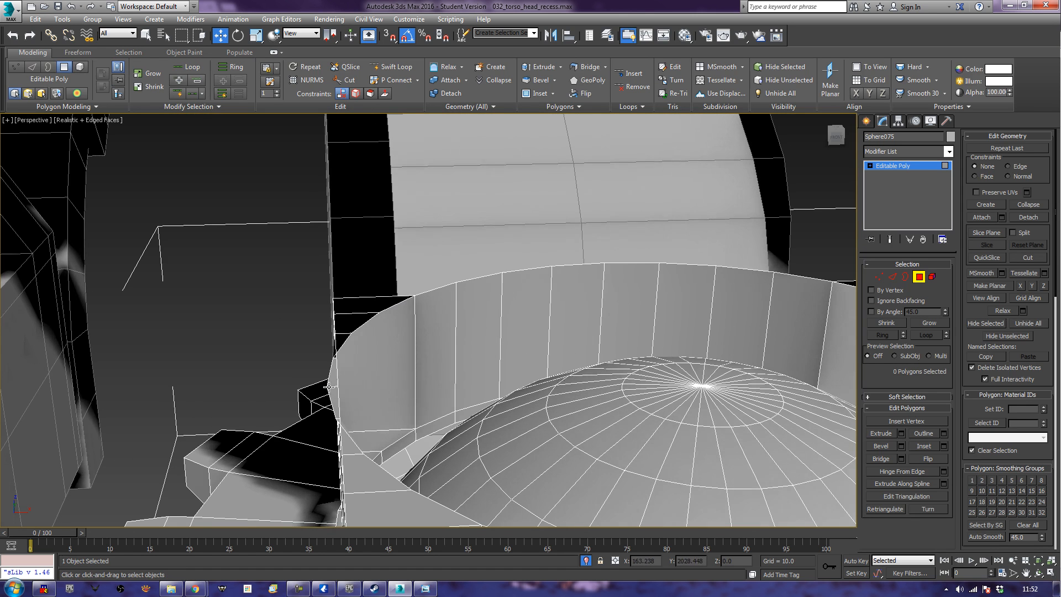
{"action": "left_click", "coordinate": [331, 381]}
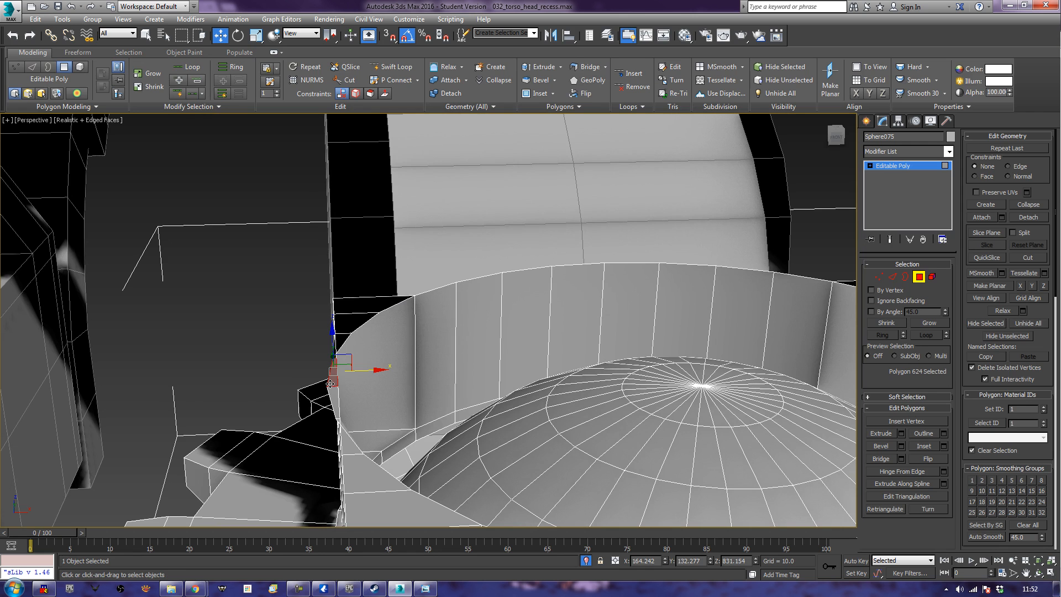
{"action": "key", "text": "Delete"}
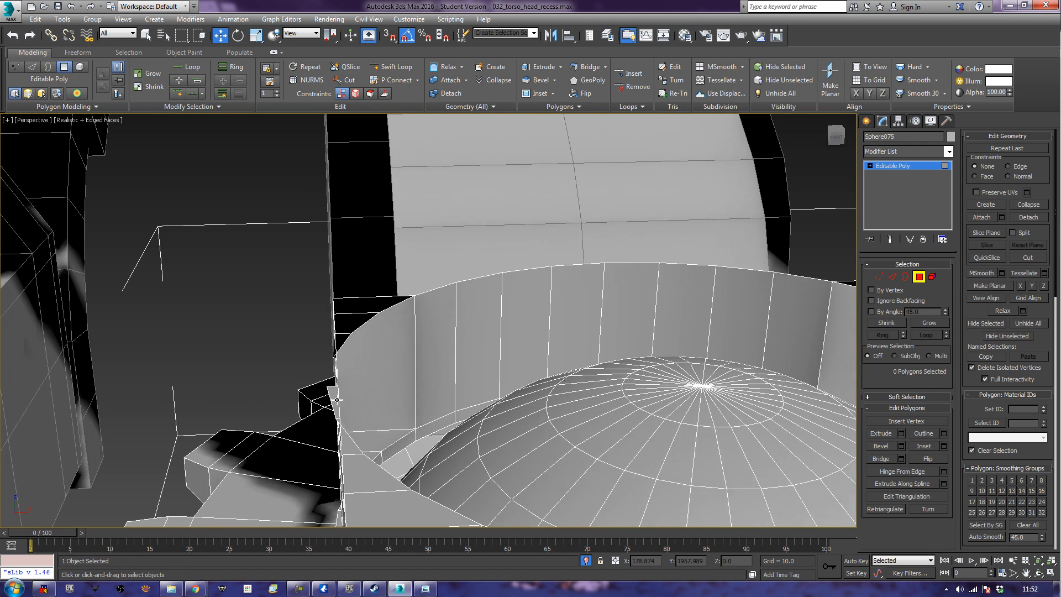
{"action": "left_click", "coordinate": [334, 399]}
{"action": "key", "text": "Delete"}
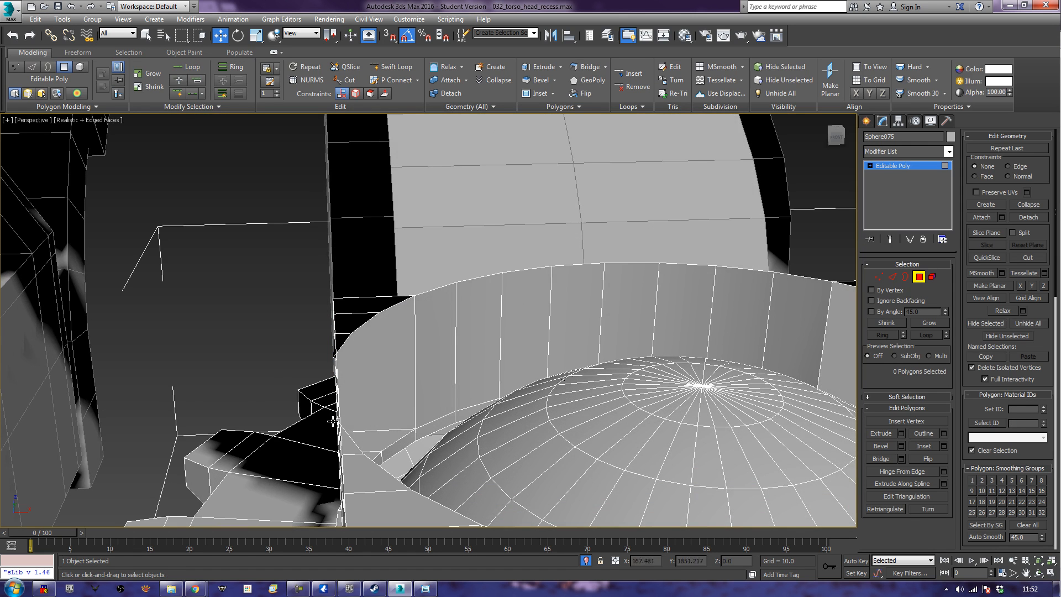
{"action": "left_click", "coordinate": [342, 418]}
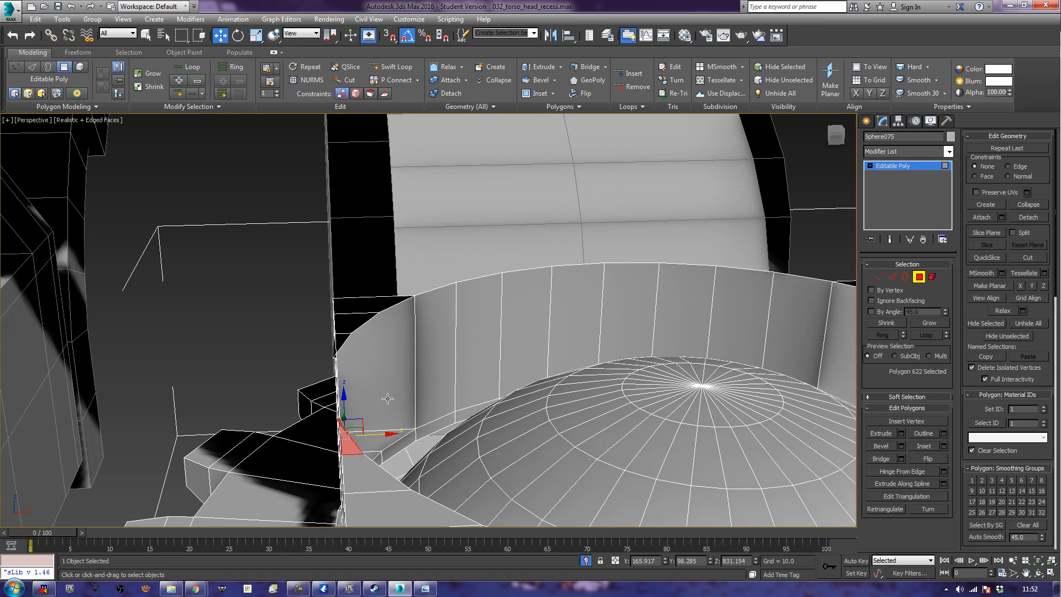
{"action": "key", "text": "Delete"}
- Delete the remaining top polygons between the round rim and that flat side, including both corners
{"action": "scroll", "coordinate": [389, 399], "scroll_direction": "down", "scroll_amount": 2}
{"action": "mouse_move", "coordinate": [398, 397]}
{"action": "middle_mouse_down", "text": "alt"}
{"action": "mouse_move", "coordinate": [421, 437]}
{"action": "mouse_move", "coordinate": [397, 384]}
{"action": "middle_mouse_up", "text": "alt"}
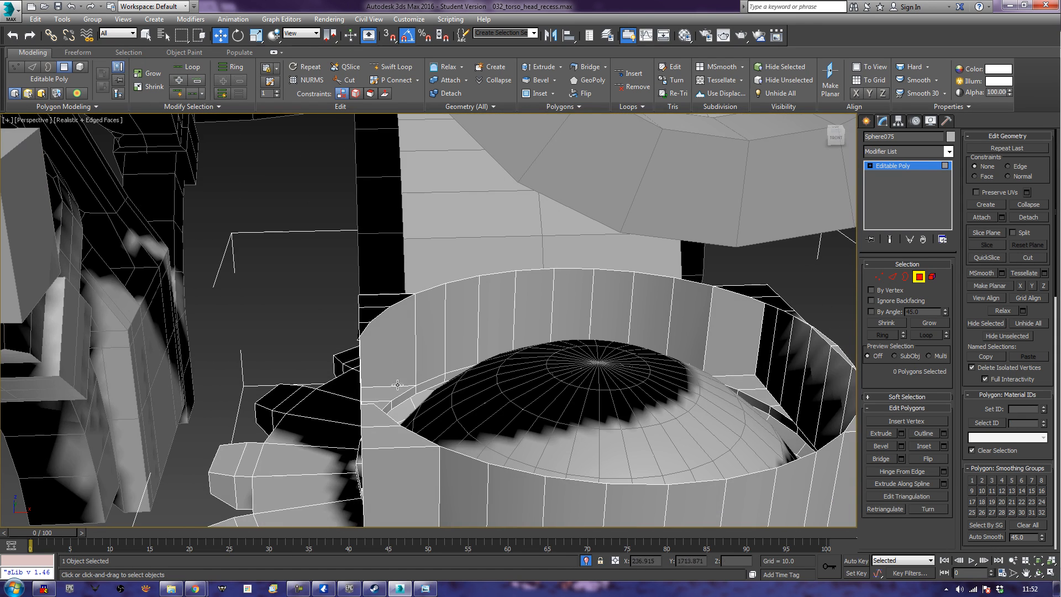
{"action": "left_click", "coordinate": [365, 320]}
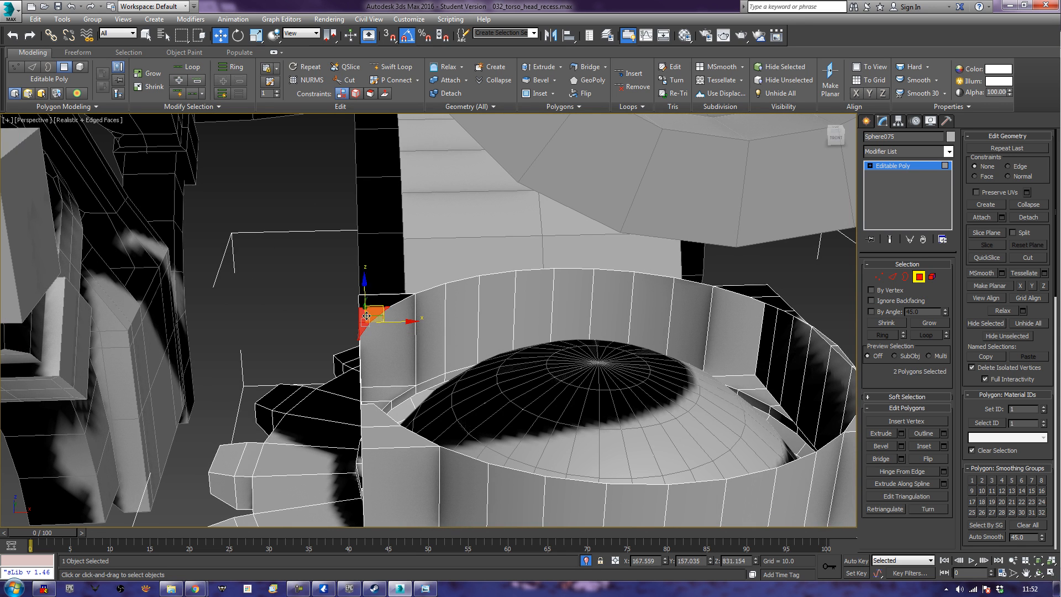
{"action": "left_click", "coordinate": [381, 301], "text": "ctrl"}
{"action": "left_click", "coordinate": [375, 410], "text": "ctrl"}
{"action": "left_click", "coordinate": [380, 440], "text": "ctrl"}
{"action": "key", "text": "Delete"}
- Delete the eight top polygons between the round rim and the cylinder's opposite flat side
{"action": "middle_click_drag", "start_coordinate": [549, 388], "coordinate": [398, 395]}
{"action": "middle_click_drag", "start_coordinate": [607, 372], "coordinate": [565, 375], "text": "alt"}
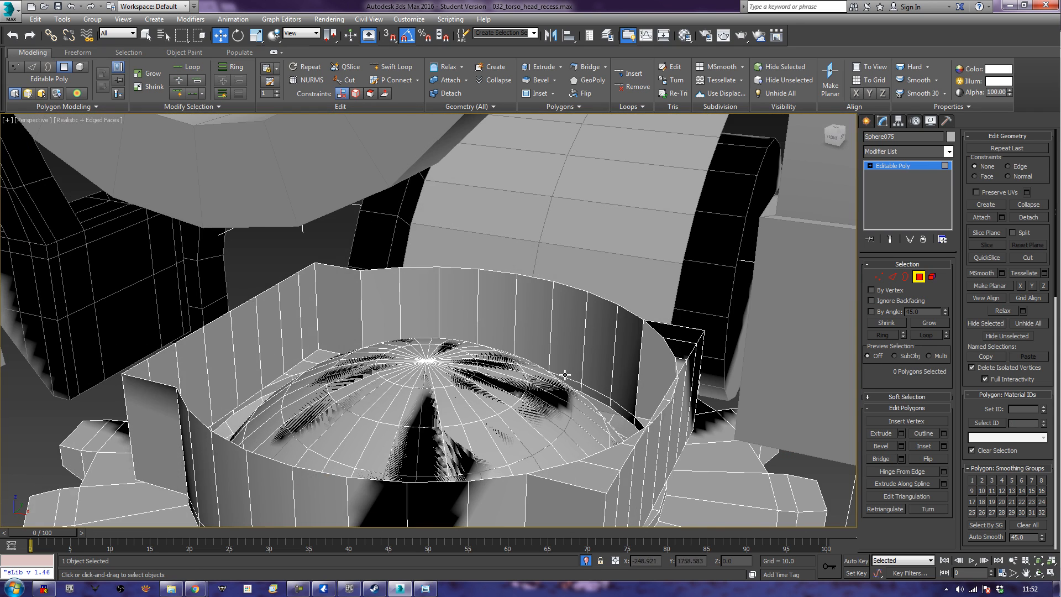
{"action": "left_click", "coordinate": [670, 392]}
{"action": "left_click", "coordinate": [662, 409], "text": "ctrl"}
{"action": "left_click", "coordinate": [629, 439], "text": "ctrl"}
{"action": "left_click", "coordinate": [614, 456], "text": "ctrl"}
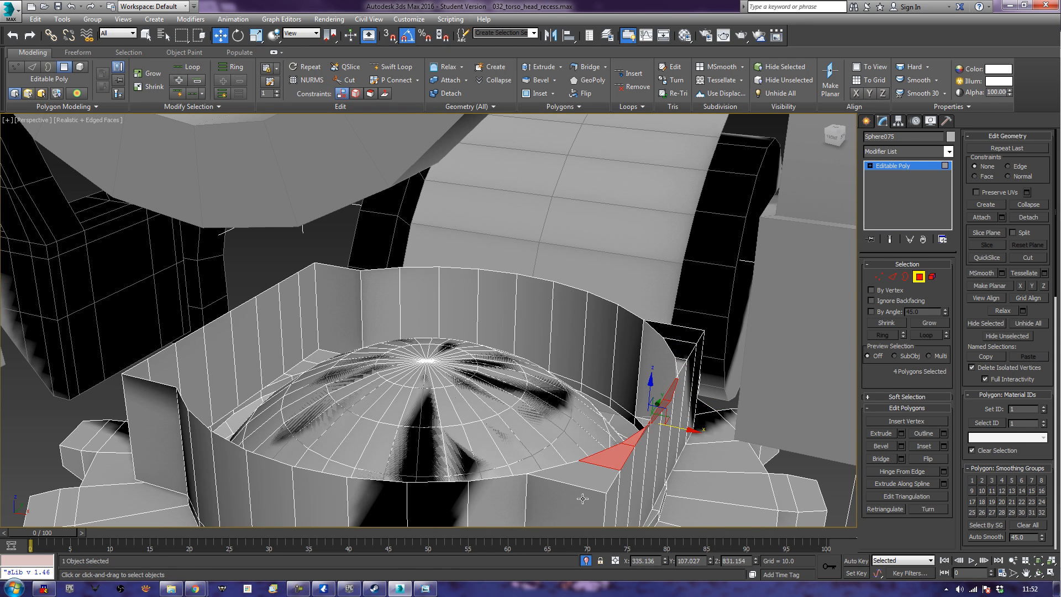
{"action": "key", "text": "q"}
{"action": "left_click", "coordinate": [582, 479], "text": "ctrl"}
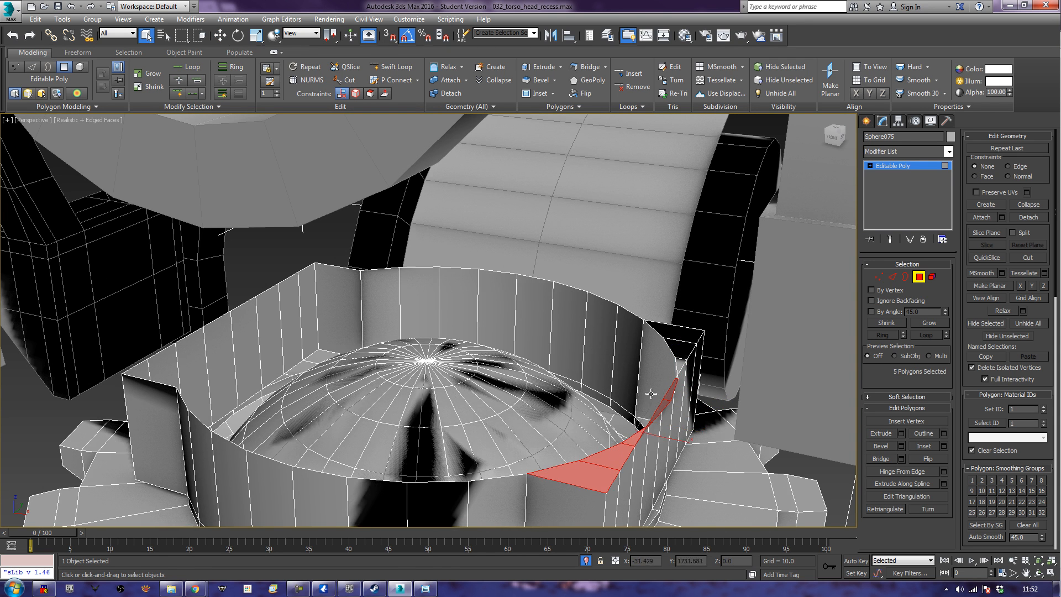
{"action": "left_click", "coordinate": [677, 365], "text": "ctrl"}
{"action": "left_click", "coordinate": [681, 350], "text": "ctrl"}
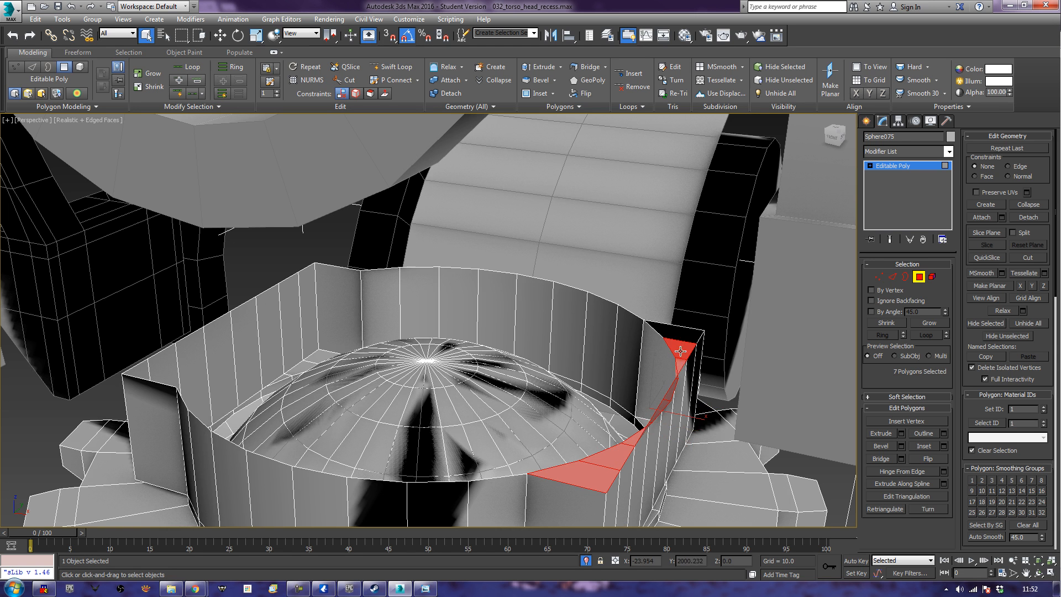
{"action": "left_click", "coordinate": [685, 336], "text": "ctrl"}
{"action": "key", "text": "Delete"}
- Select the 36-edge open border on top of the cylinder and raise it along Z to about 853
{"action": "middle_click_drag", "start_coordinate": [577, 390], "coordinate": [605, 375], "text": "alt"}
{"action": "middle_click_drag", "start_coordinate": [342, 444], "coordinate": [564, 434]}
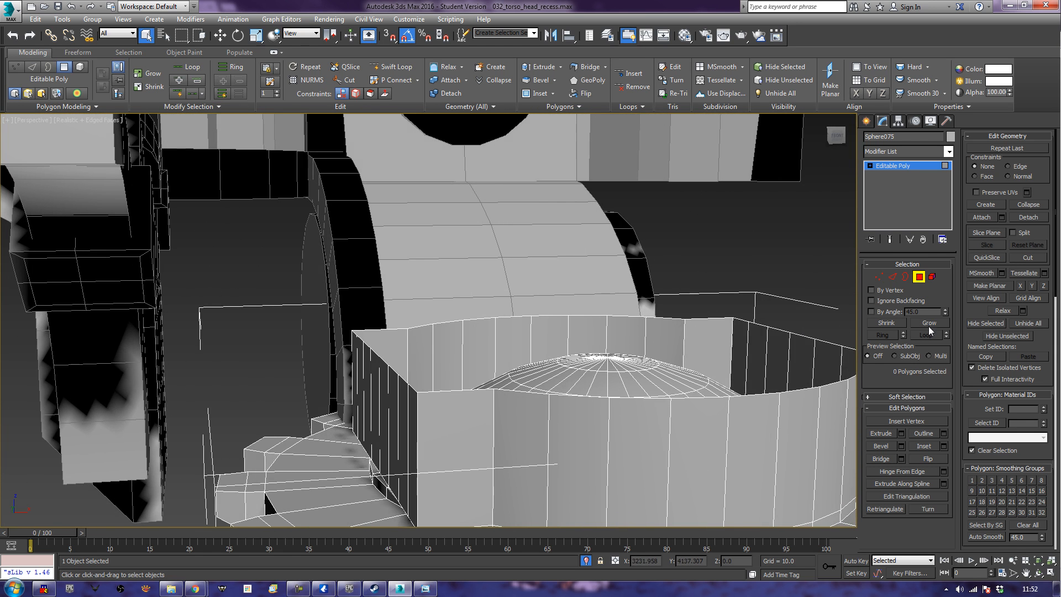
{"action": "left_click", "coordinate": [905, 276]}
{"action": "left_click", "coordinate": [744, 396]}
{"action": "key", "text": "w"}
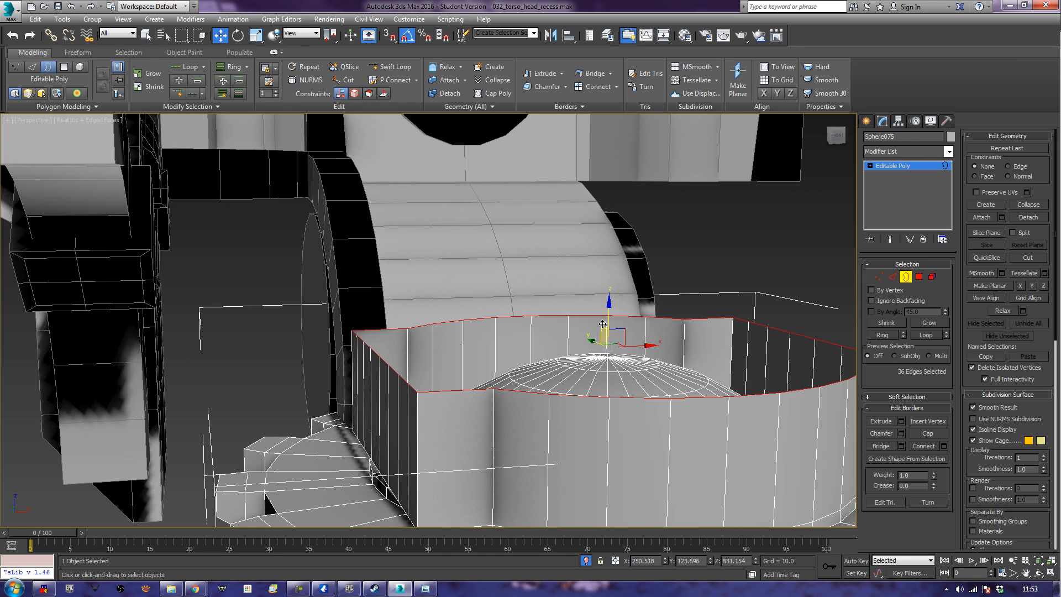
{"action": "left_click_drag", "start_coordinate": [608, 313], "coordinate": [650, 257]}
{"action": "middle_click_drag", "start_coordinate": [577, 509], "coordinate": [501, 412]}
{"action": "scroll", "coordinate": [586, 417], "scroll_direction": "down", "scroll_amount": 3}
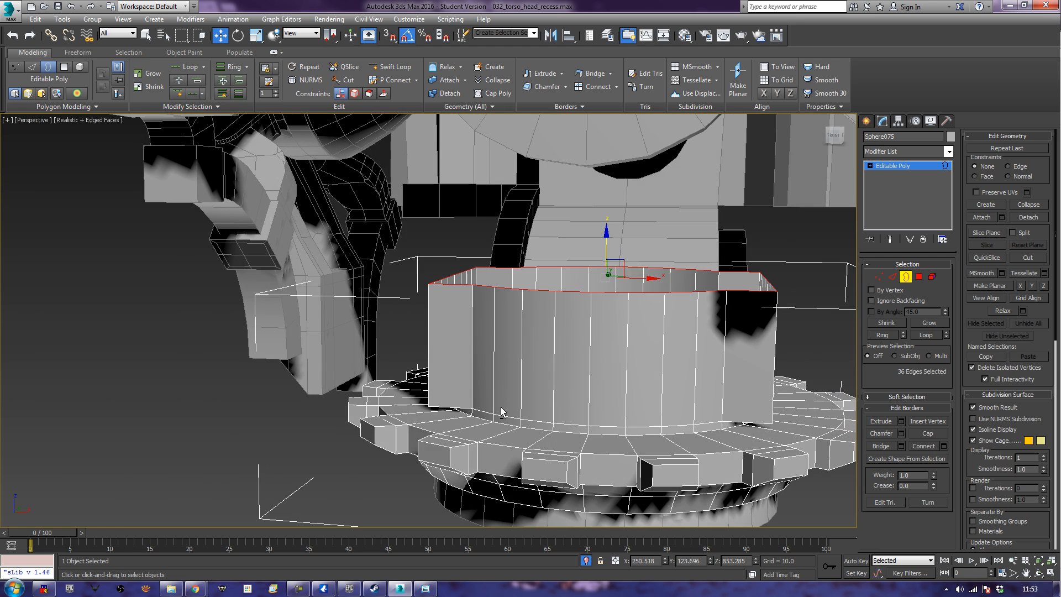
{"action": "left_click", "coordinate": [905, 276]}
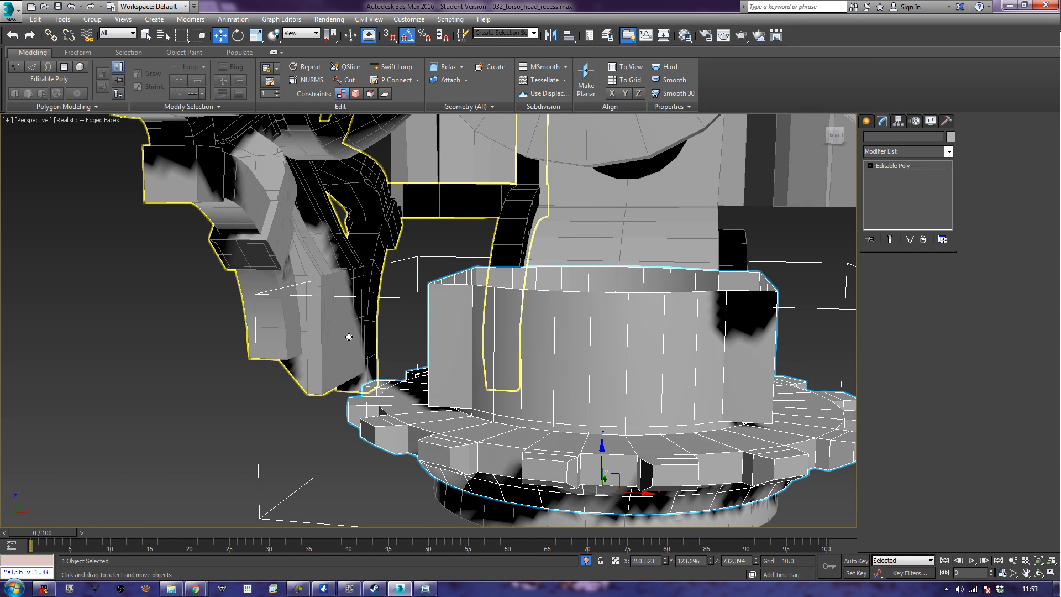
- Select five adjoining polygons in a T shape on the arm bracket's inner face beside the base and inset them slightly
{"action": "left_click", "coordinate": [349, 337]}
{"action": "scroll", "coordinate": [386, 343], "scroll_direction": "up", "scroll_amount": 3}
{"action": "middle_click_drag", "start_coordinate": [426, 347], "coordinate": [434, 408]}
{"action": "scroll", "coordinate": [432, 350], "scroll_direction": "up", "scroll_amount": 6}
{"action": "left_click", "coordinate": [920, 278]}
{"action": "left_click", "coordinate": [424, 333]}
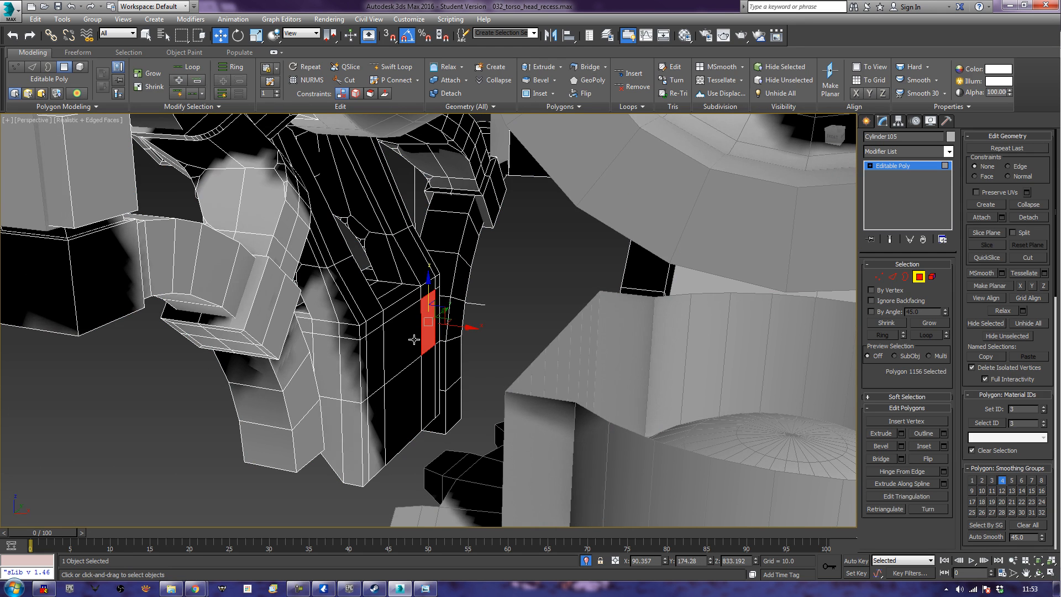
{"action": "left_click", "coordinate": [386, 358], "text": "ctrl"}
{"action": "left_click", "coordinate": [379, 362], "text": "ctrl"}
{"action": "left_click", "coordinate": [398, 401], "text": "ctrl"}
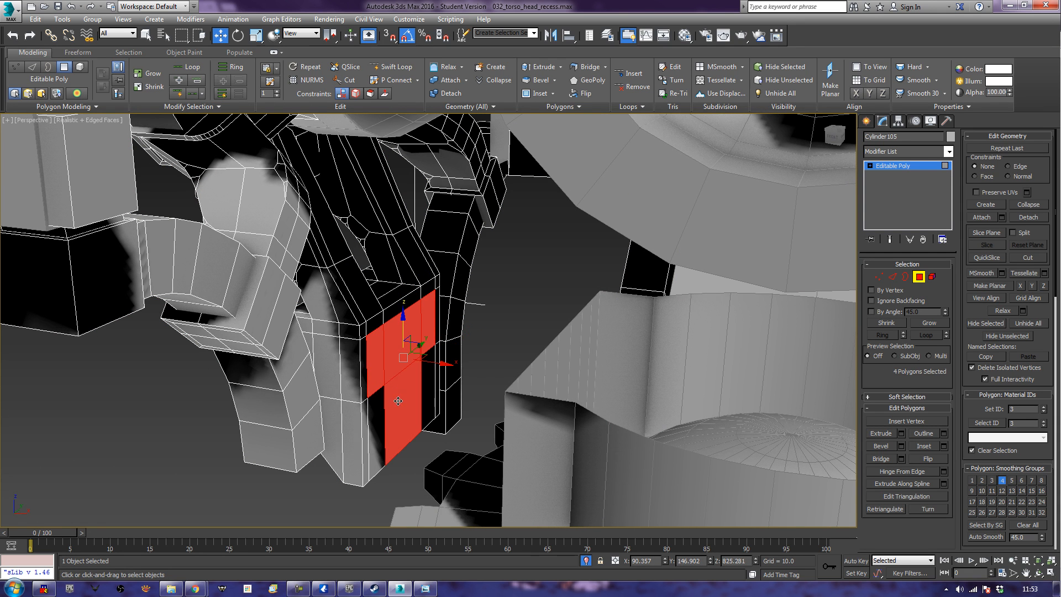
{"action": "left_click", "coordinate": [404, 306], "text": "ctrl"}
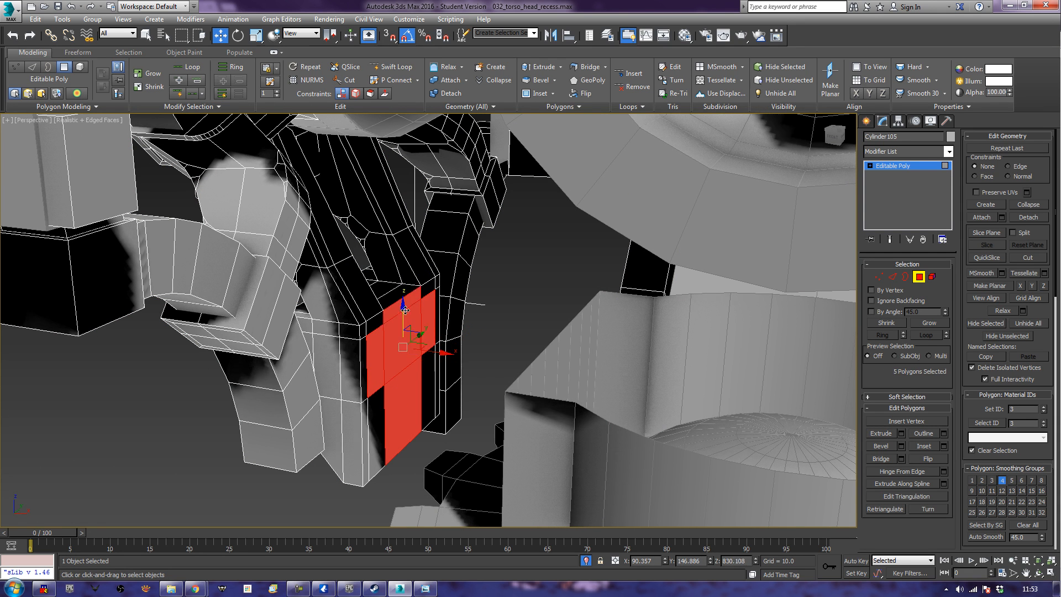
{"action": "mouse_move", "coordinate": [437, 390]}
{"action": "middle_mouse_down", "text": "alt"}
{"action": "mouse_move", "coordinate": [469, 376]}
{"action": "mouse_move", "coordinate": [423, 389]}
{"action": "middle_mouse_up", "text": "alt"}
{"action": "scroll", "coordinate": [423, 389], "scroll_direction": "up", "scroll_amount": 5}
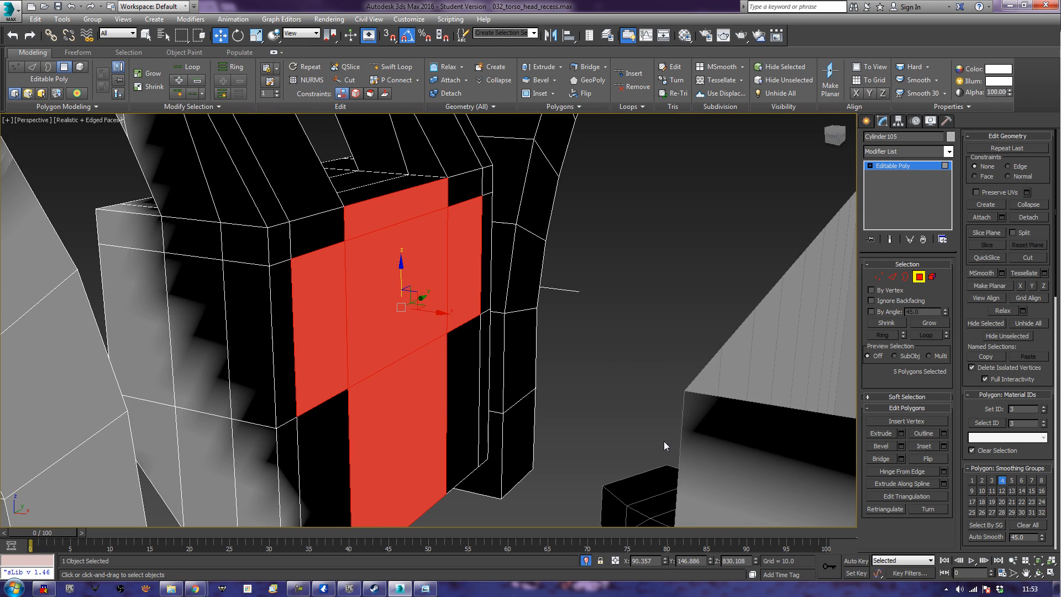
{"action": "left_click", "coordinate": [919, 445]}
{"action": "left_click_drag", "start_coordinate": [420, 314], "coordinate": [422, 309]}
{"action": "scroll", "coordinate": [423, 309], "scroll_direction": "down", "scroll_amount": 1}
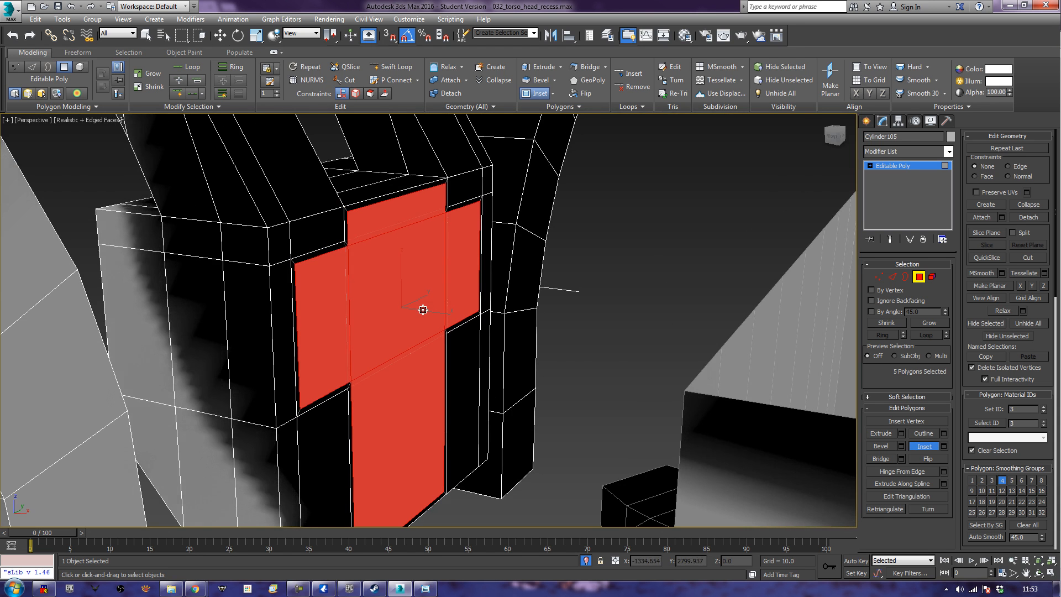
{"action": "scroll", "coordinate": [436, 335], "scroll_direction": "down", "scroll_amount": 2}
{"action": "middle_click_drag", "start_coordinate": [435, 336], "coordinate": [435, 338], "text": "alt"}
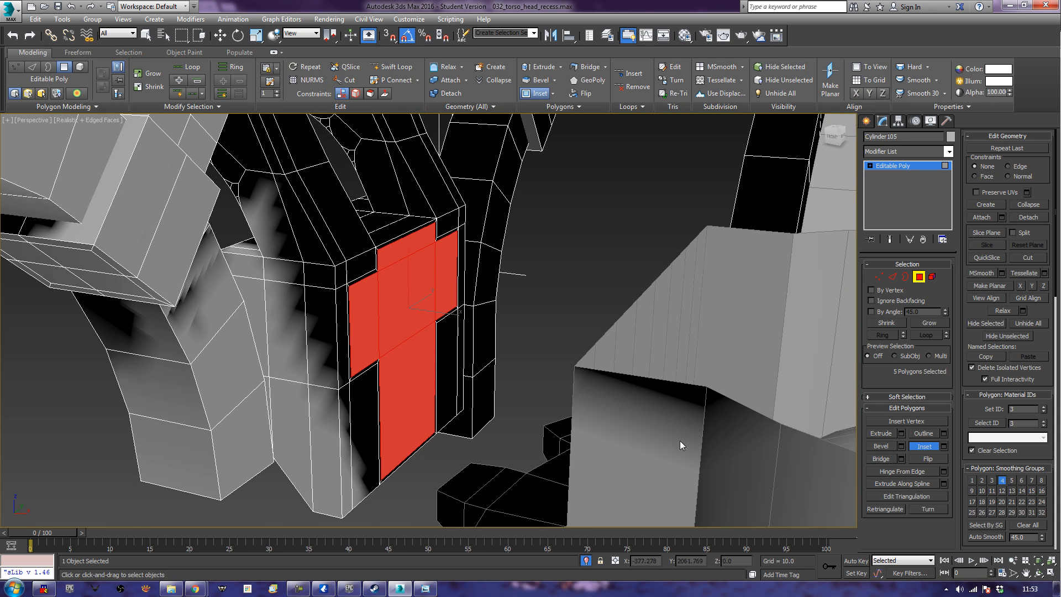
- Extrude the five inset bracket polygons across the gap into the flat side of the base's cylinder
{"action": "left_click", "coordinate": [880, 433]}
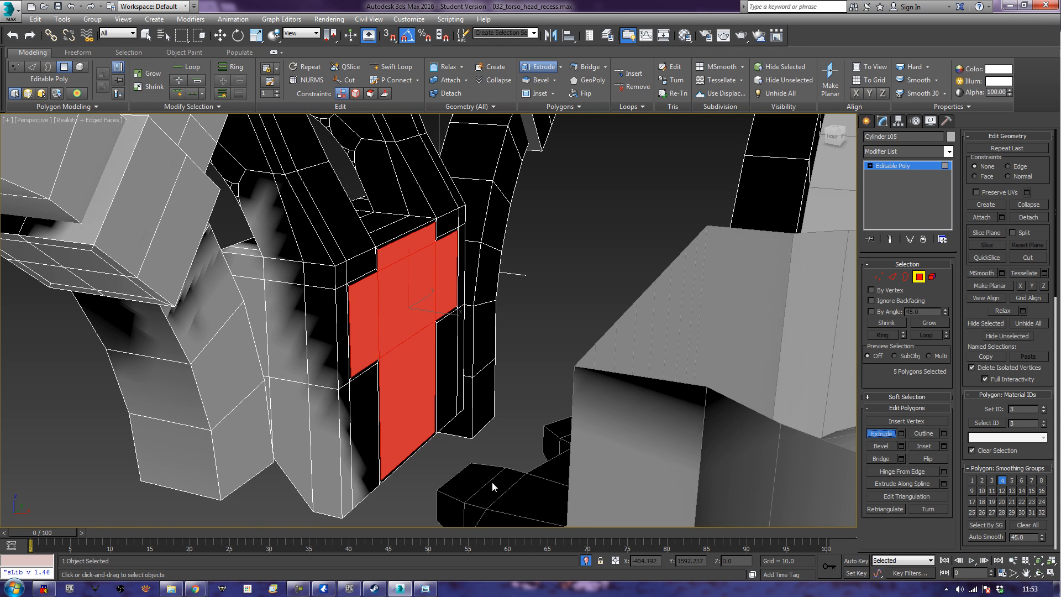
{"action": "left_click_drag", "start_coordinate": [410, 434], "coordinate": [660, 55]}
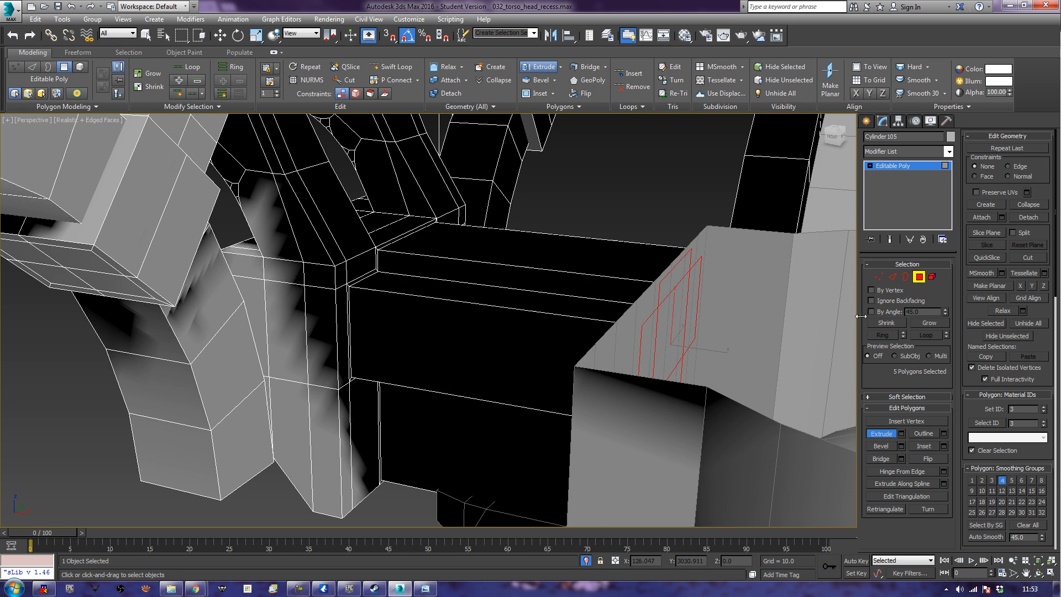
{"action": "left_click", "coordinate": [919, 278]}
{"action": "scroll", "coordinate": [419, 366], "scroll_direction": "down", "scroll_amount": 4}
{"action": "middle_click_drag", "start_coordinate": [419, 366], "coordinate": [521, 301], "text": "alt"}
{"action": "scroll", "coordinate": [514, 319], "scroll_direction": "up", "scroll_amount": 5}
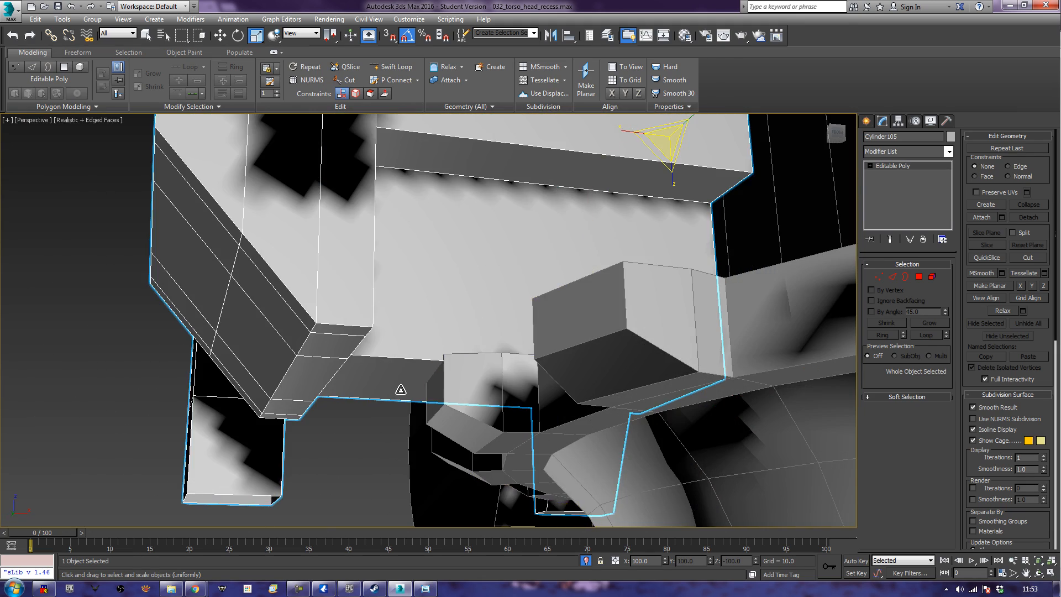
- Select the underside polygon of the bracket's connecting block beside the toothed ring and raise it along Z to about 791
{"action": "left_click", "coordinate": [919, 276]}
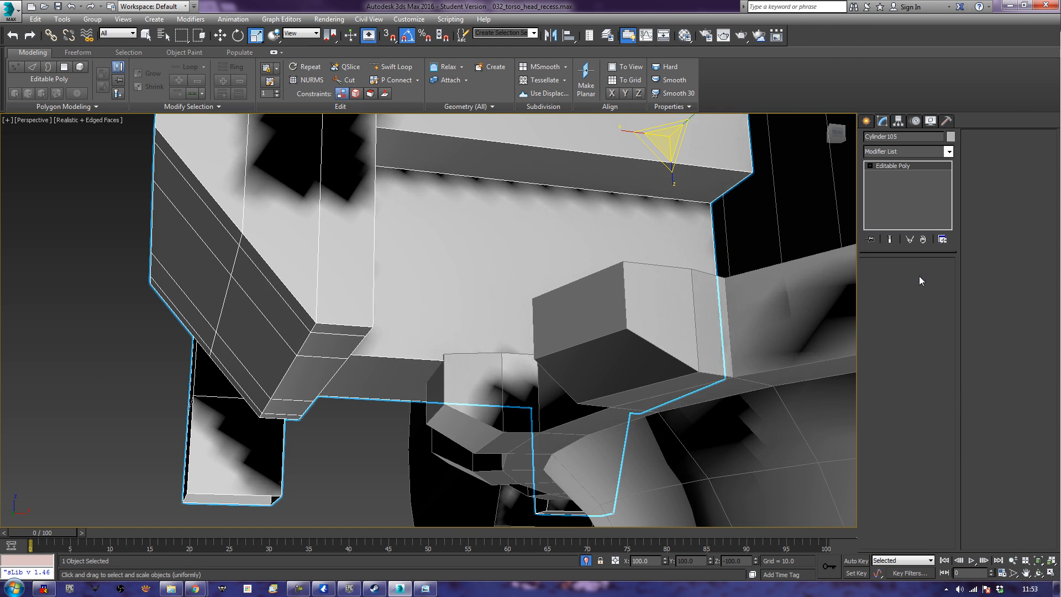
{"action": "left_click", "coordinate": [419, 383]}
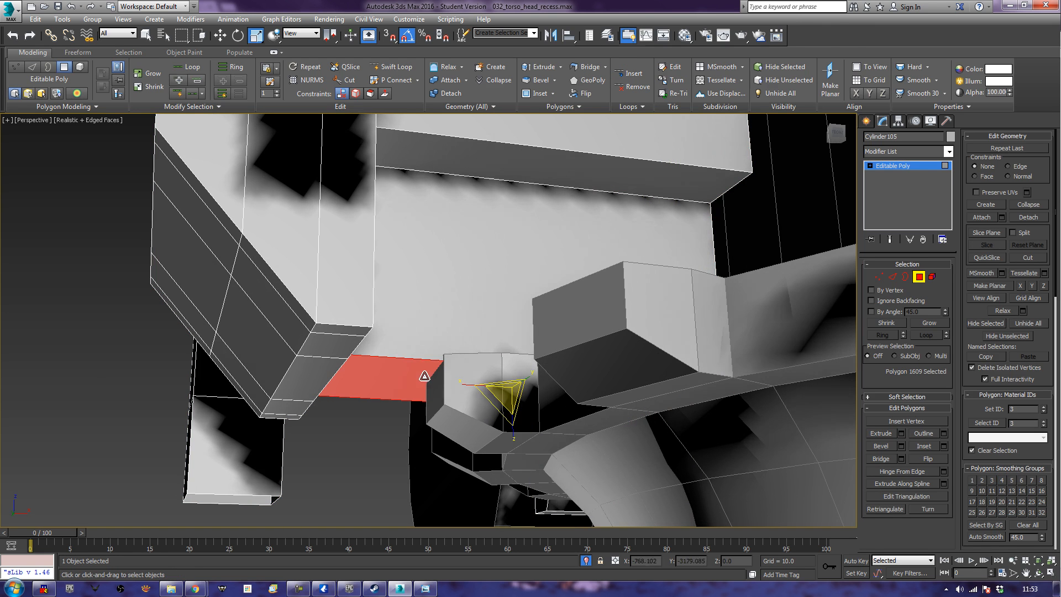
{"action": "key", "text": "w"}
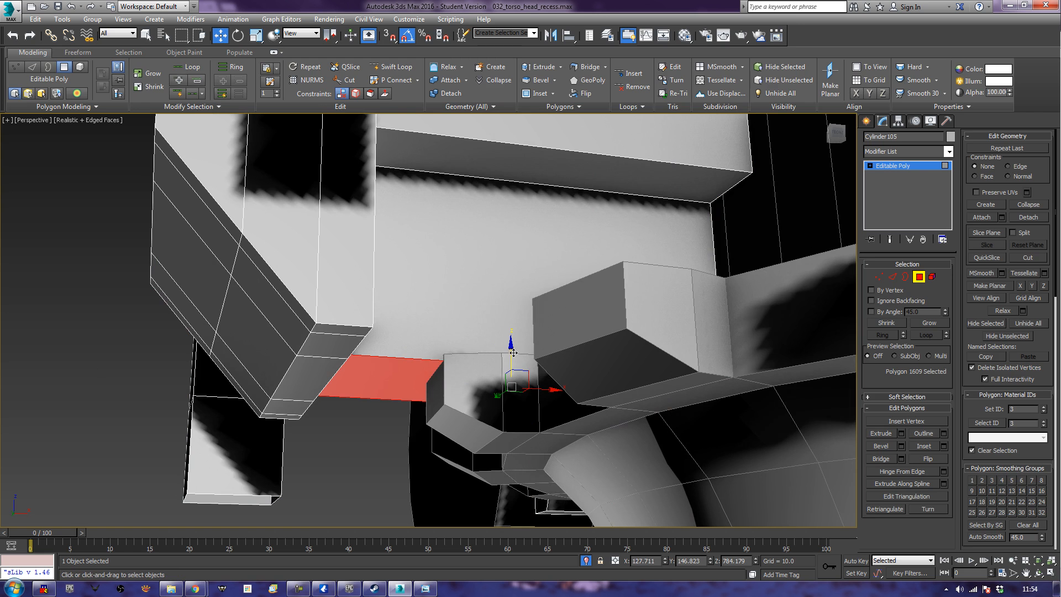
{"action": "scroll", "coordinate": [513, 352], "scroll_direction": "down", "scroll_amount": 2}
{"action": "scroll", "coordinate": [514, 334], "scroll_direction": "down", "scroll_amount": 5}
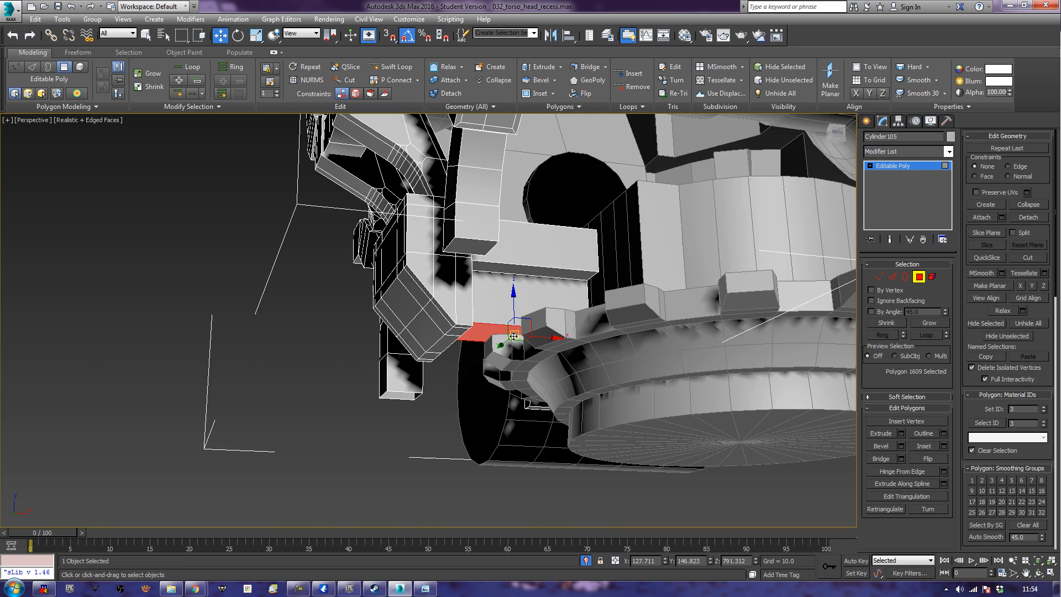
- Add a vertical edge loop around the bracket's connecting block with Swift Loop, slightly nearer the cylinder than its middle
{"action": "middle_click_drag", "start_coordinate": [640, 334], "coordinate": [657, 378], "text": "alt"}
{"action": "scroll", "coordinate": [658, 378], "scroll_direction": "up", "scroll_amount": 7}
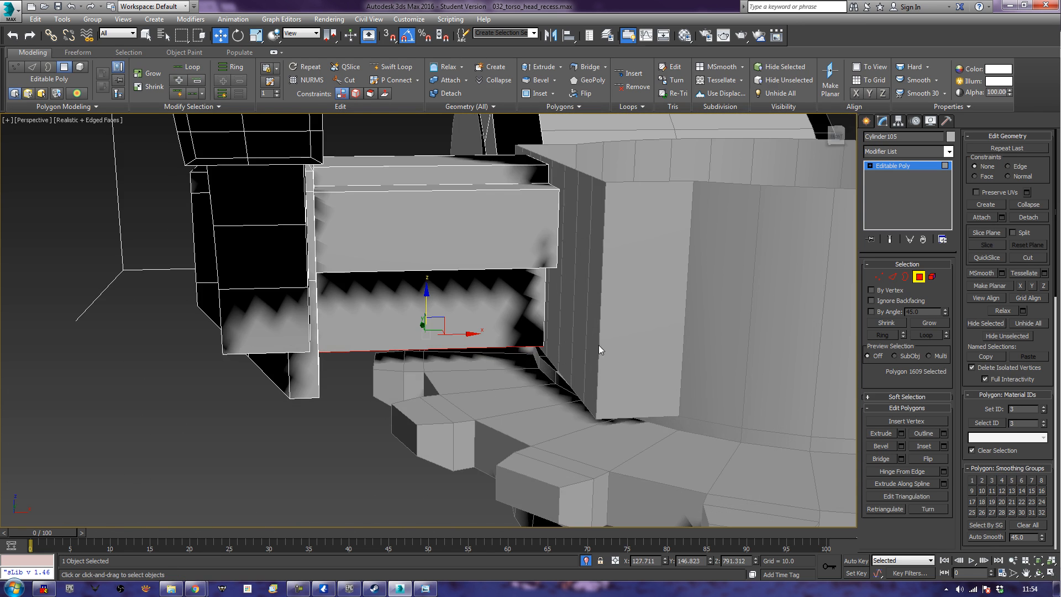
{"action": "middle_click_drag", "start_coordinate": [566, 310], "coordinate": [549, 316], "text": "alt"}
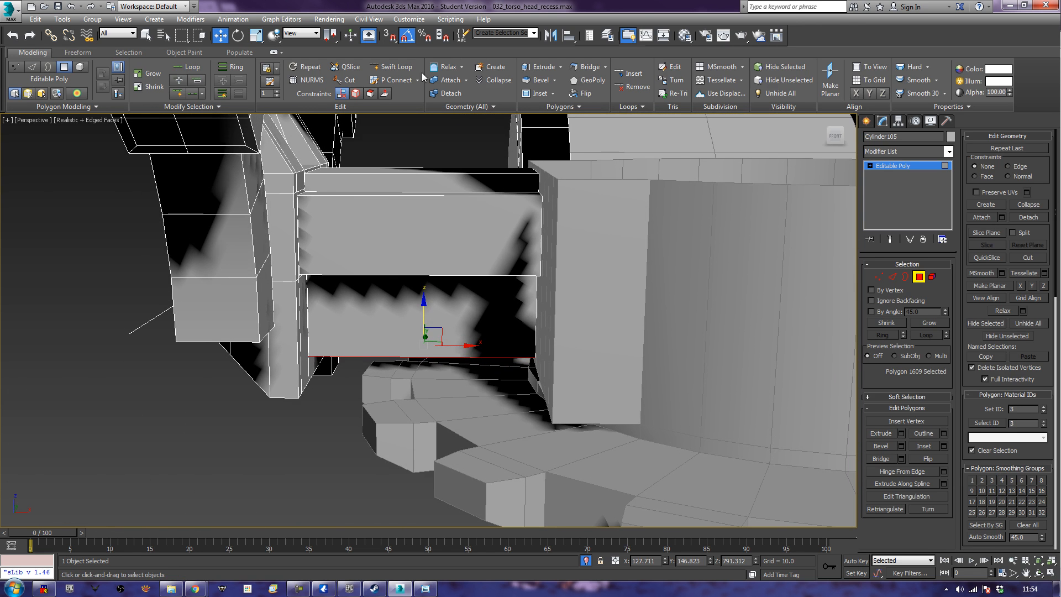
{"action": "left_click", "coordinate": [390, 67]}
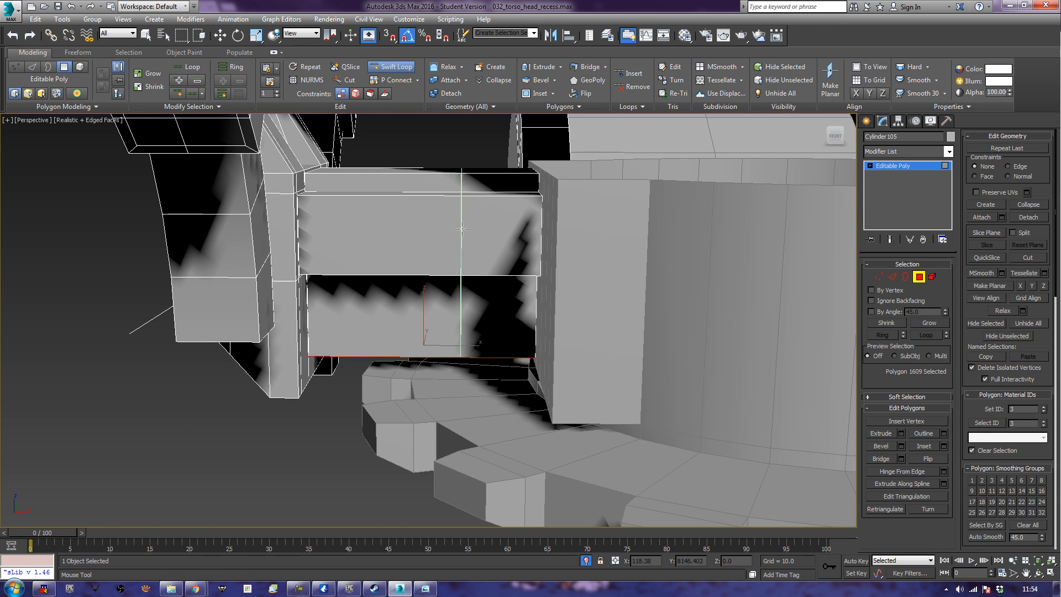
{"action": "left_click", "coordinate": [455, 232]}
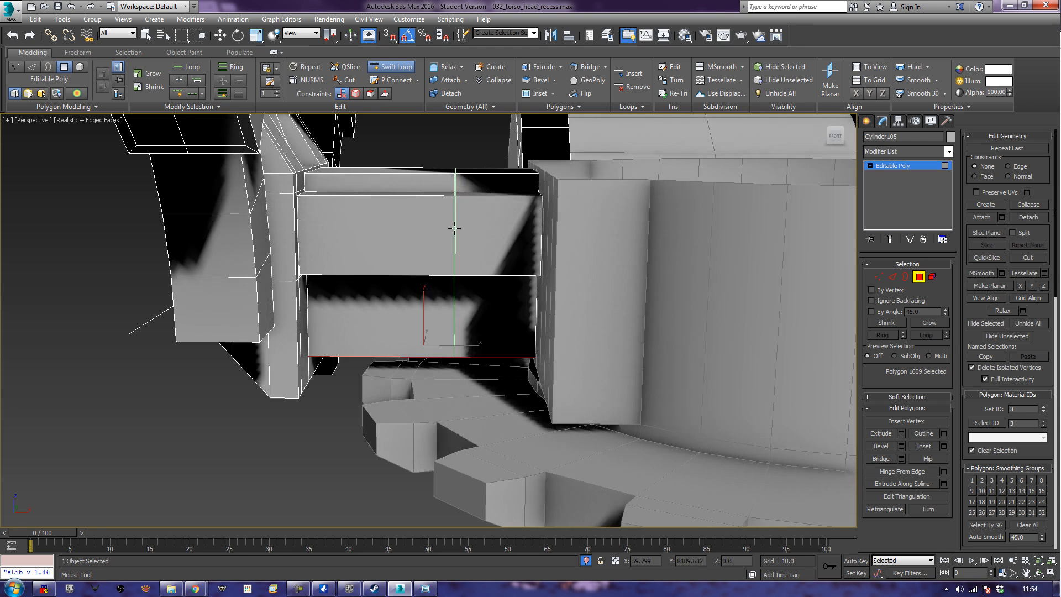
{"action": "key", "text": "w"}
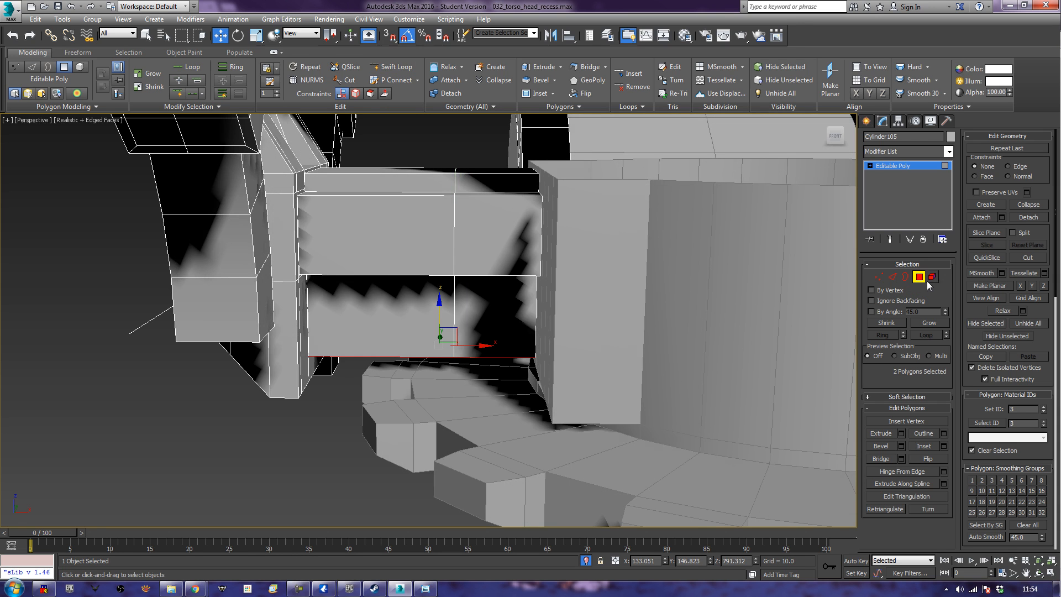
- Select the front polygon of the connecting block between the new loop and the cylinder and inset it slightly
{"action": "left_click", "coordinate": [534, 217]}
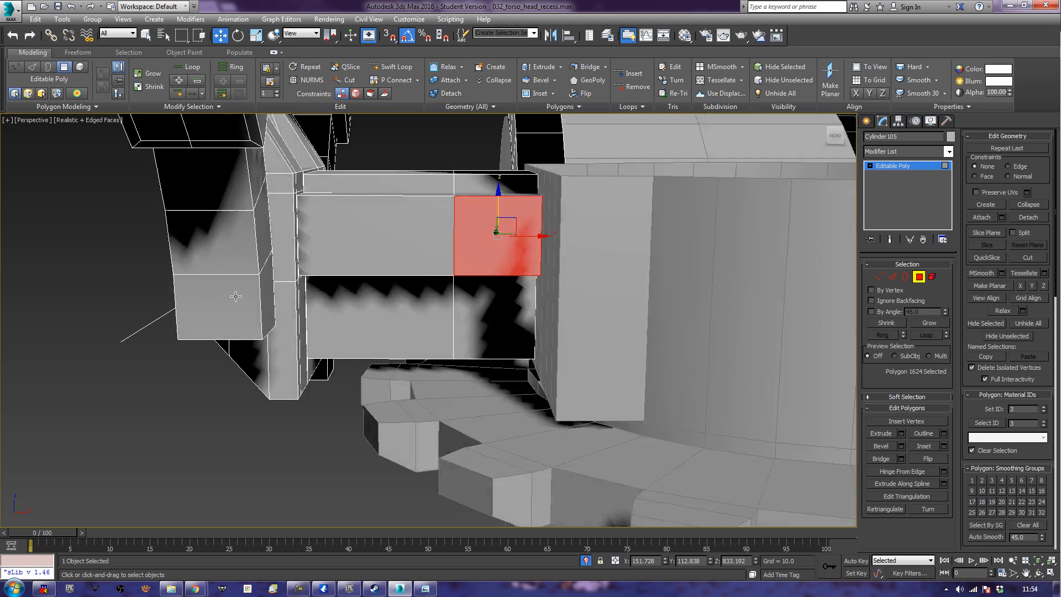
{"action": "middle_click_drag", "start_coordinate": [498, 230], "coordinate": [418, 258], "text": "alt"}
{"action": "middle_click_drag", "start_coordinate": [485, 291], "coordinate": [181, 341], "text": "alt"}
{"action": "middle_click_drag", "start_coordinate": [436, 292], "coordinate": [373, 356]}
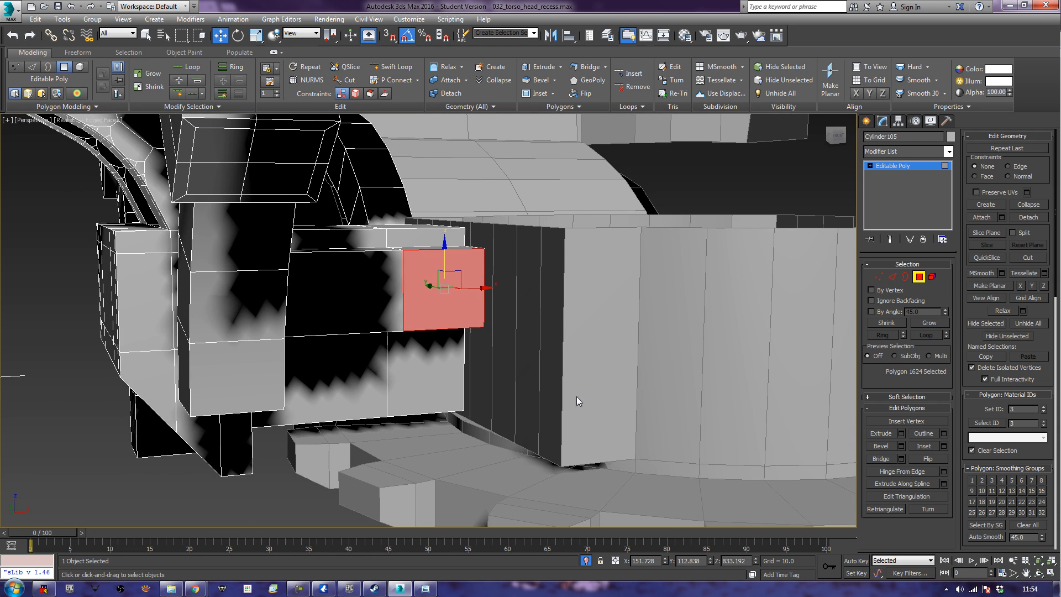
{"action": "left_click", "coordinate": [922, 446]}
{"action": "left_click_drag", "start_coordinate": [468, 285], "coordinate": [506, 314]}
{"action": "key", "text": "w"}
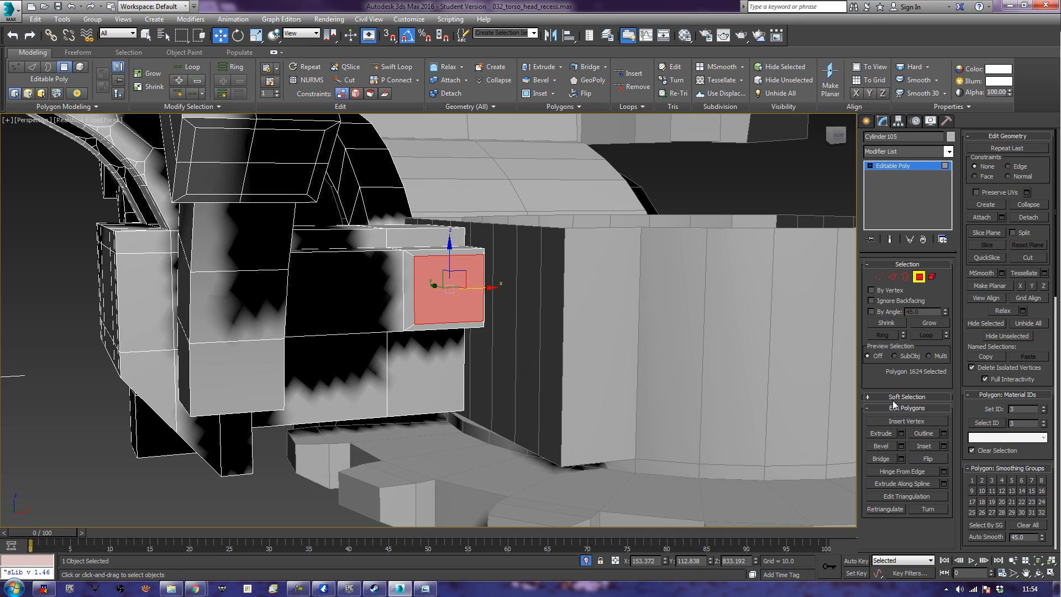
- Extrude the inset polygon forward along the cylinder's flat side into a long square bar
{"action": "left_click", "coordinate": [883, 434]}
{"action": "left_click_drag", "start_coordinate": [452, 295], "coordinate": [572, 28]}
{"action": "middle_click_drag", "start_coordinate": [456, 234], "coordinate": [452, 332], "text": "alt"}
{"action": "middle_click_drag", "start_coordinate": [529, 299], "coordinate": [530, 333], "text": "alt"}
{"action": "scroll", "coordinate": [530, 335], "scroll_direction": "up", "scroll_amount": 3}
{"action": "middle_click_drag", "start_coordinate": [456, 327], "coordinate": [484, 404]}
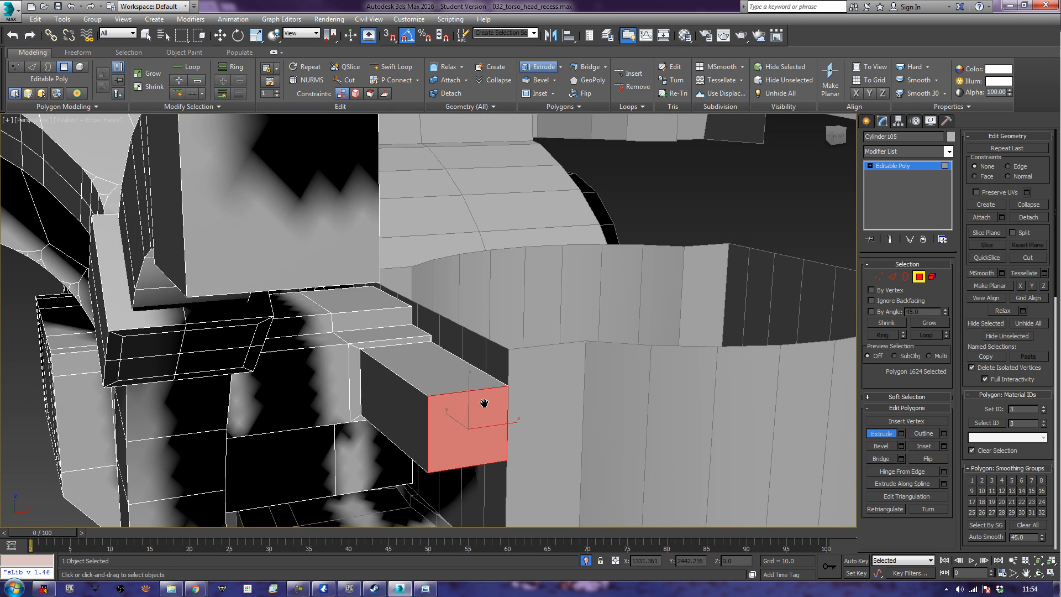
{"action": "middle_click_drag", "start_coordinate": [566, 429], "coordinate": [549, 353], "text": "alt"}
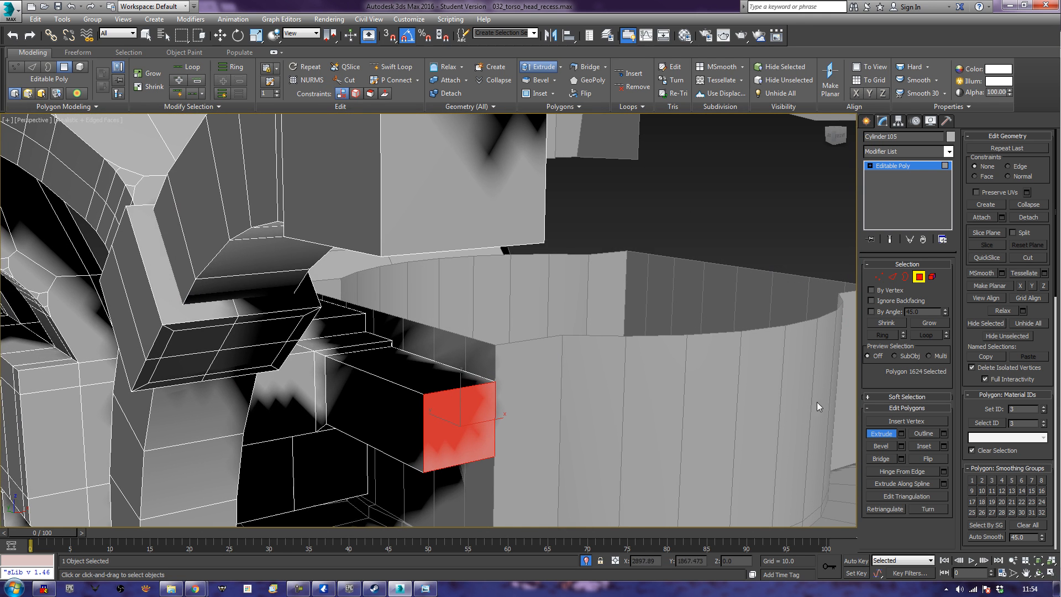
- Bevel the bar's end polygon slightly outward, then bevel it forward into a wider end block
{"action": "left_click", "coordinate": [880, 446]}
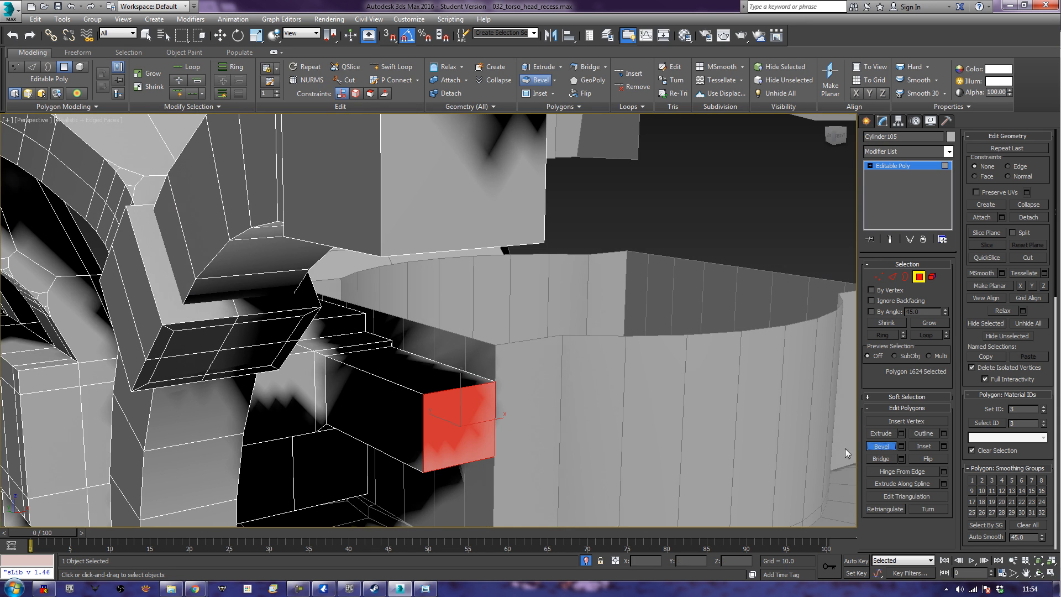
{"action": "left_click_drag", "start_coordinate": [455, 416], "coordinate": [455, 423]}
{"action": "left_click", "coordinate": [455, 423]}
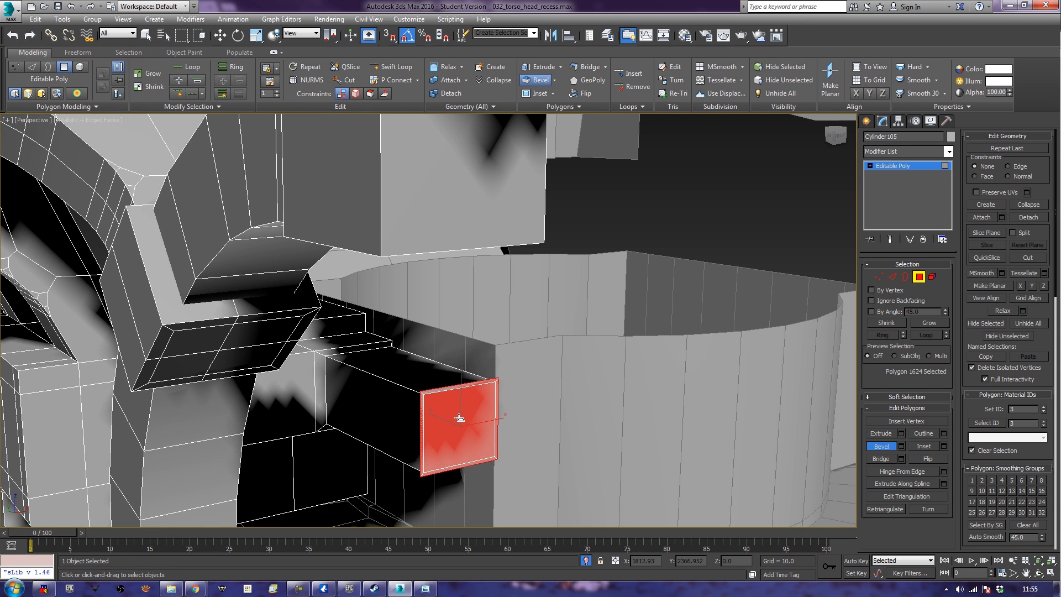
{"action": "left_click_drag", "start_coordinate": [458, 437], "coordinate": [518, 300]}
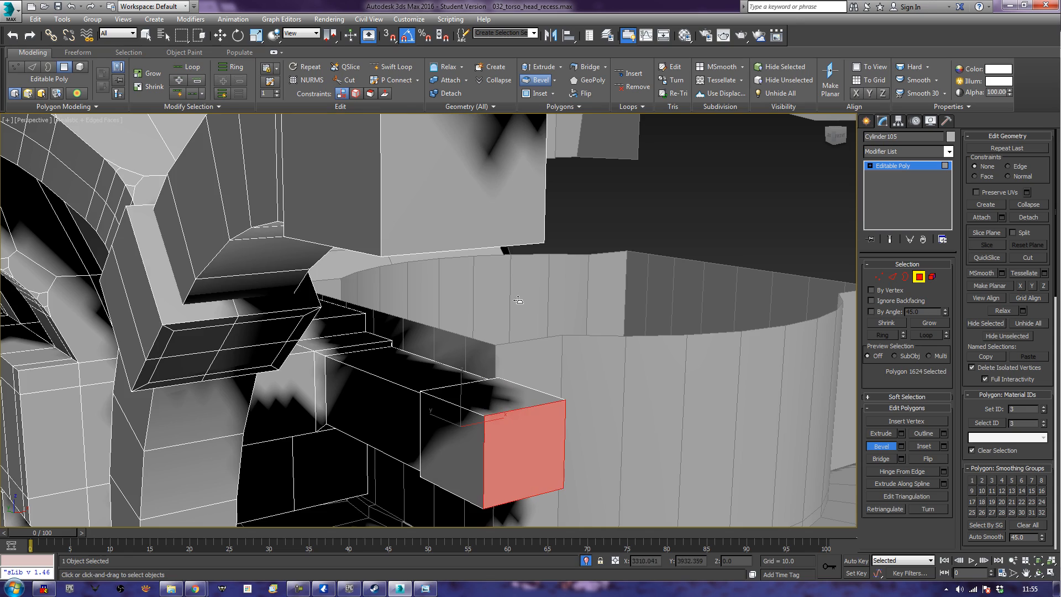
{"action": "left_click", "coordinate": [519, 300]}
- Select the top polygon of the end block and bevel it upward into a short column with a small step at its base
{"action": "scroll", "coordinate": [505, 475], "scroll_direction": "down", "scroll_amount": 5}
{"action": "middle_click_drag", "start_coordinate": [504, 475], "coordinate": [471, 417]}
{"action": "middle_click_drag", "start_coordinate": [540, 339], "coordinate": [508, 412]}
{"action": "scroll", "coordinate": [509, 412], "scroll_direction": "up", "scroll_amount": 4}
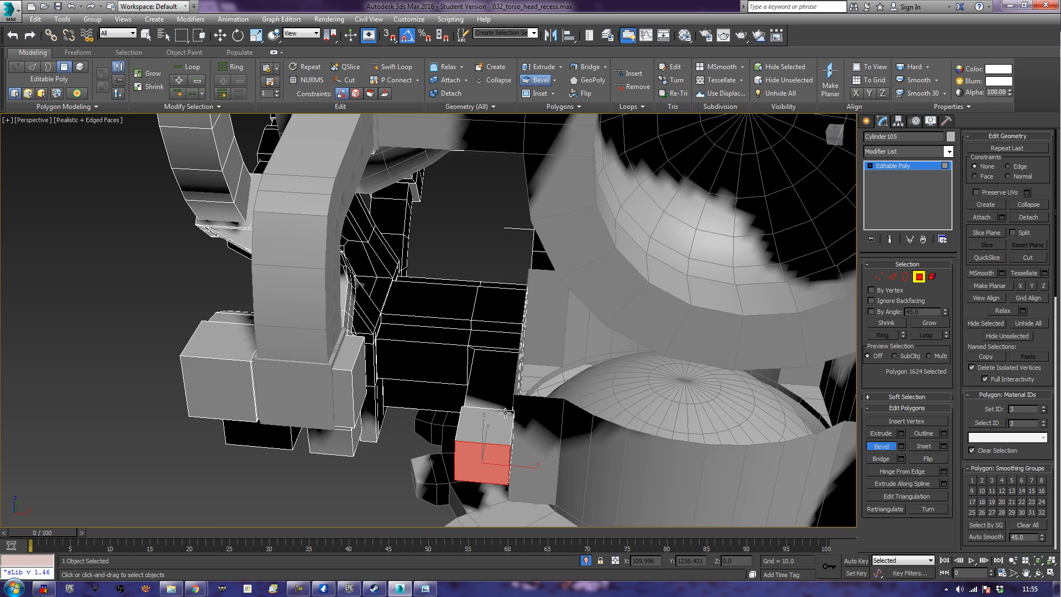
{"action": "middle_click_drag", "start_coordinate": [559, 452], "coordinate": [504, 433], "text": "alt"}
{"action": "left_click", "coordinate": [503, 431]}
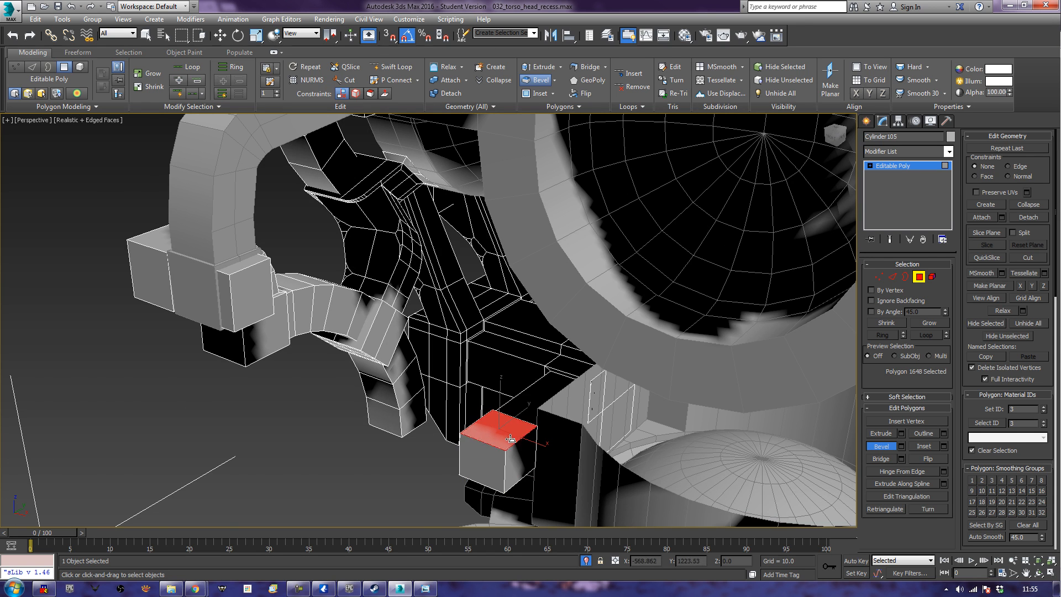
{"action": "left_click_drag", "start_coordinate": [496, 432], "coordinate": [622, 2]}
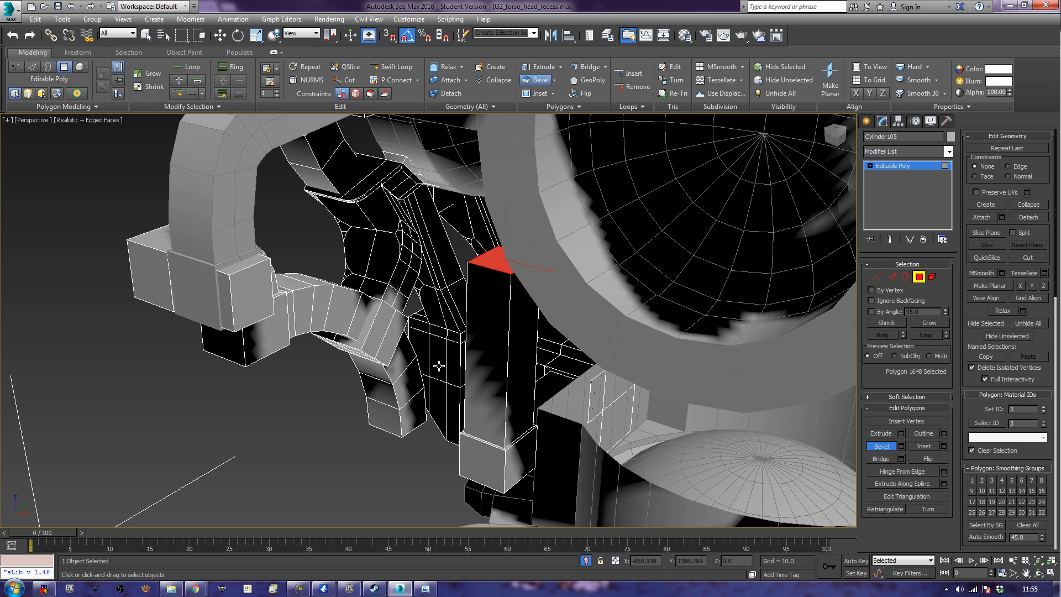
{"action": "key", "text": "ctrl+z"}
{"action": "left_click_drag", "start_coordinate": [503, 431], "coordinate": [506, 266]}
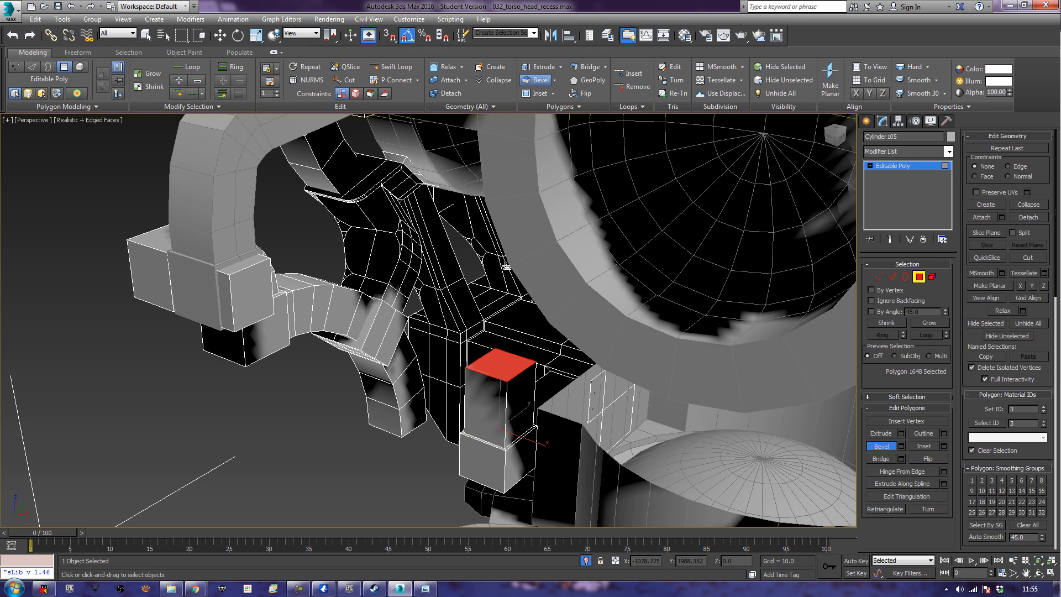
- Raise the column's top polygon along Z to about 994, up to the horizontal arm above
{"action": "middle_click_drag", "start_coordinate": [362, 427], "coordinate": [425, 419], "text": "alt"}
{"action": "key", "text": "w"}
{"action": "left_click_drag", "start_coordinate": [489, 347], "coordinate": [511, 195]}
- Shift the column's top polygon along Y to about 18.4 so the strut slants to the horizontal arm
{"action": "middle_click_drag", "start_coordinate": [511, 195], "coordinate": [561, 452], "text": "alt"}
{"action": "scroll", "coordinate": [575, 357], "scroll_direction": "up", "scroll_amount": 6}
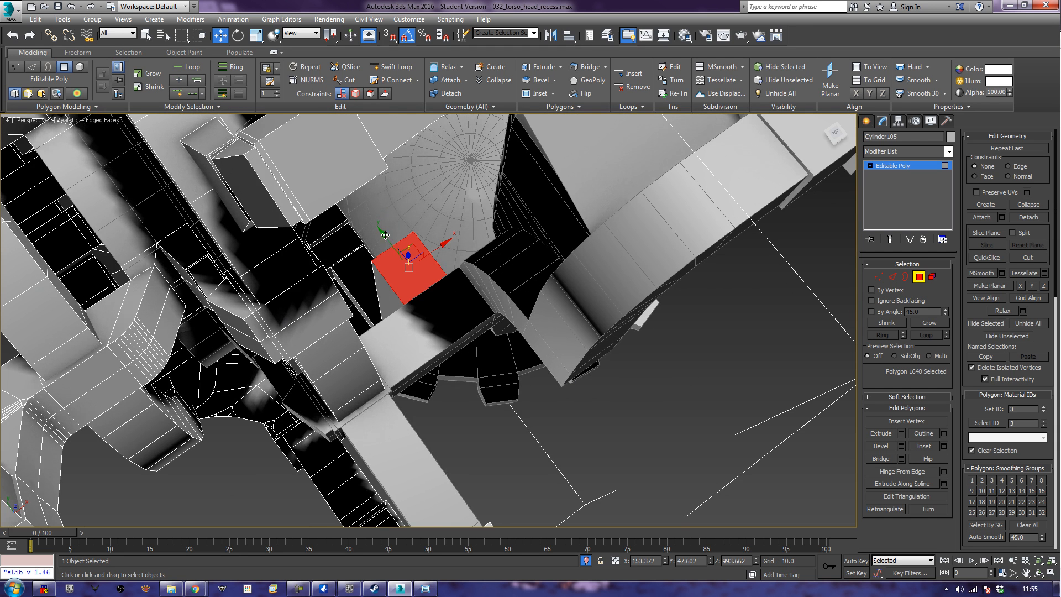
{"action": "left_click_drag", "start_coordinate": [384, 238], "coordinate": [424, 294]}
{"action": "middle_click_drag", "start_coordinate": [490, 414], "coordinate": [433, 253], "text": "alt"}
{"action": "middle_click_drag", "start_coordinate": [412, 378], "coordinate": [505, 249], "text": "alt"}
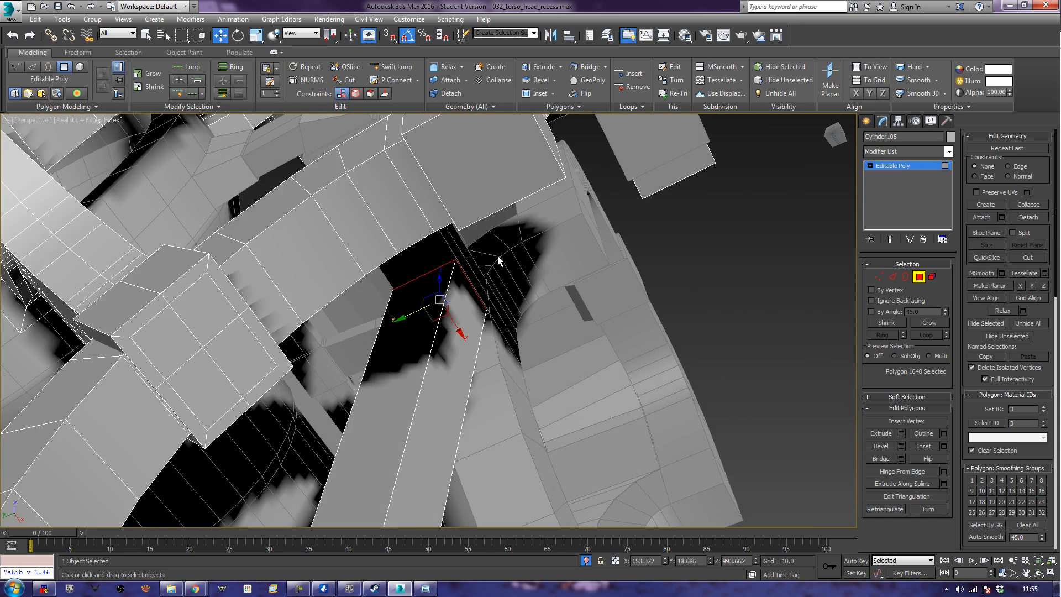
{"action": "scroll", "coordinate": [429, 282], "scroll_direction": "up", "scroll_amount": 5}
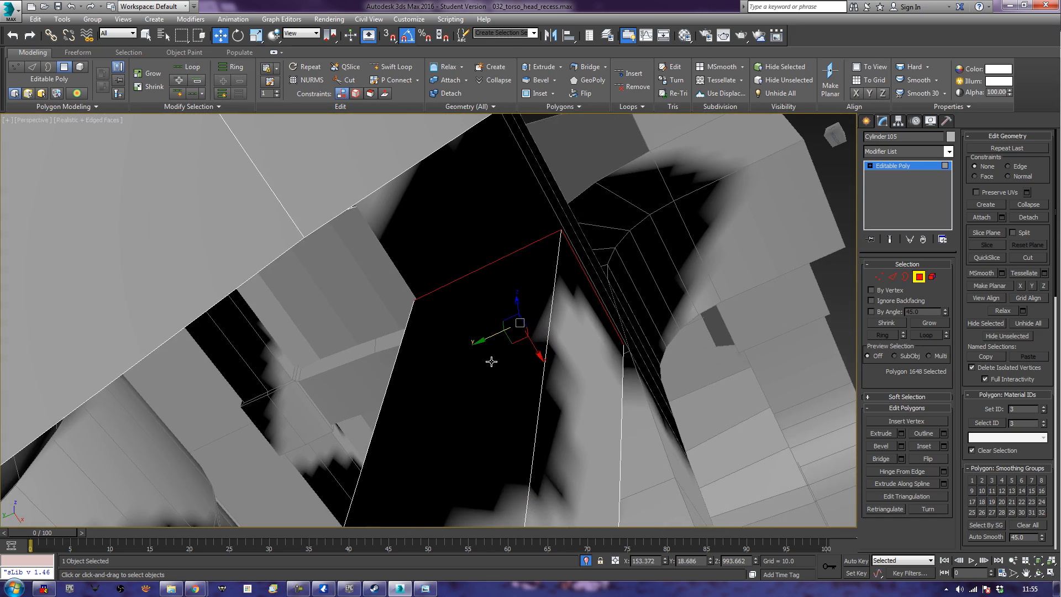
{"action": "left_click_drag", "start_coordinate": [488, 334], "coordinate": [490, 338]}
- Bevel the strut's top polygon slightly outward, then bevel it upward into a block enclosing the end of the horizontal arm
{"action": "scroll", "coordinate": [531, 353], "scroll_direction": "down", "scroll_amount": 4}
{"action": "middle_click_drag", "start_coordinate": [507, 367], "coordinate": [571, 451], "text": "alt"}
{"action": "scroll", "coordinate": [514, 431], "scroll_direction": "up", "scroll_amount": 3}
{"action": "scroll", "coordinate": [514, 431], "scroll_direction": "down", "scroll_amount": 2}
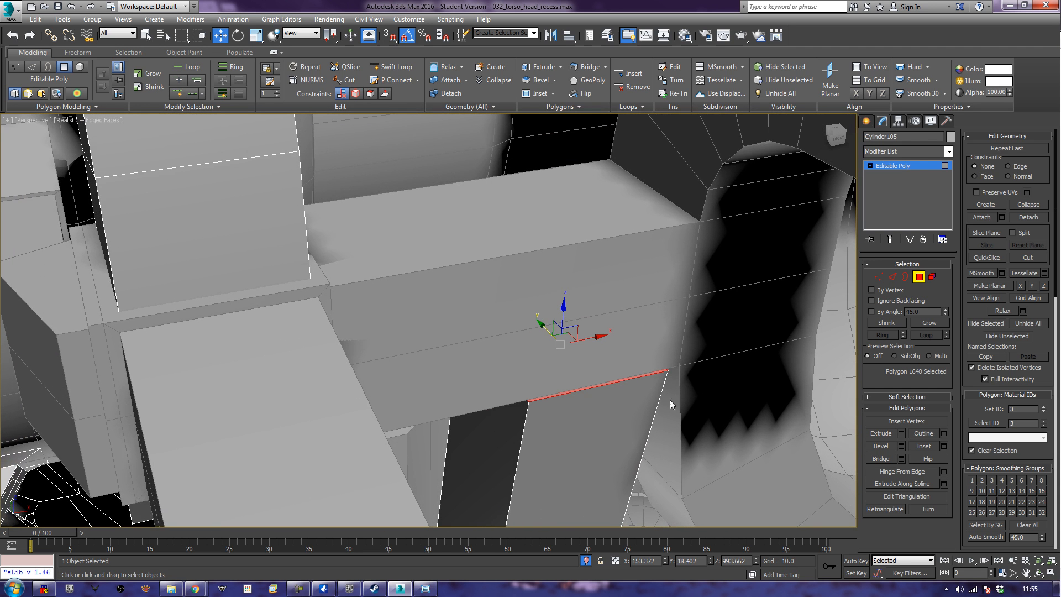
{"action": "left_click", "coordinate": [891, 448]}
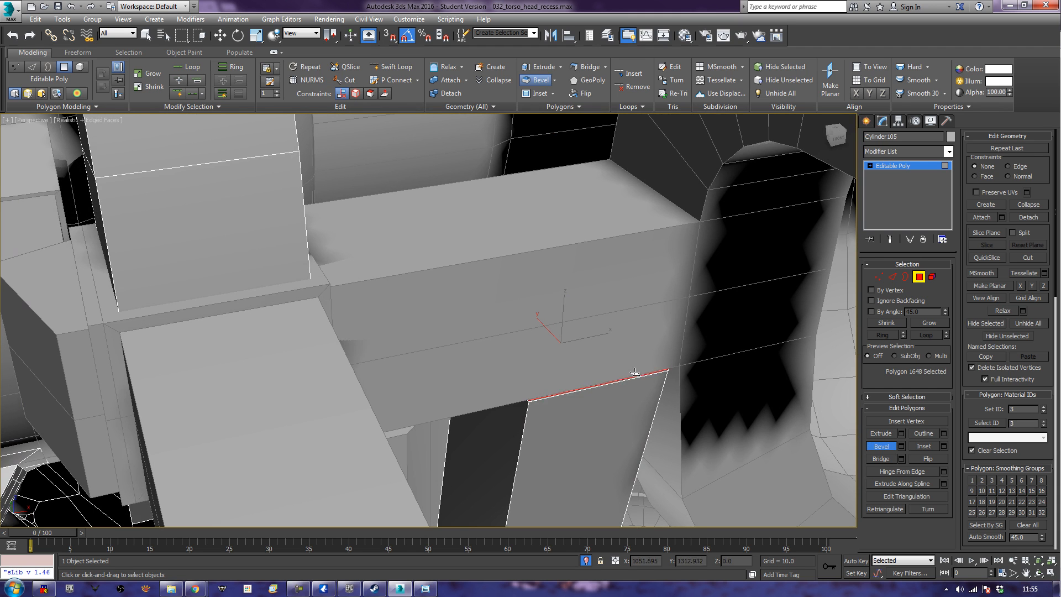
{"action": "left_click_drag", "start_coordinate": [635, 374], "coordinate": [637, 367]}
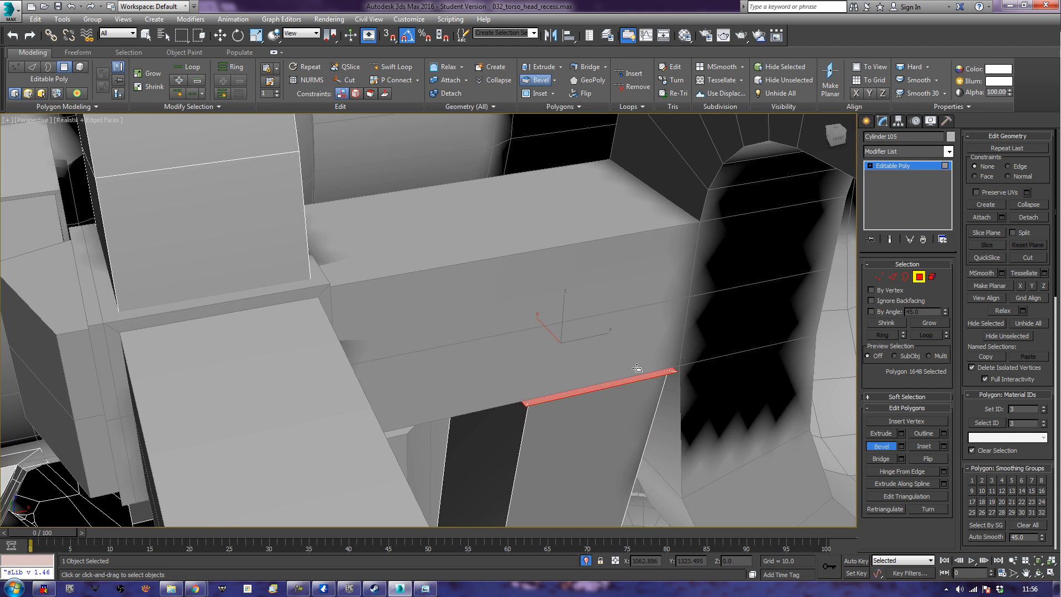
{"action": "left_click_drag", "start_coordinate": [636, 375], "coordinate": [654, 256]}
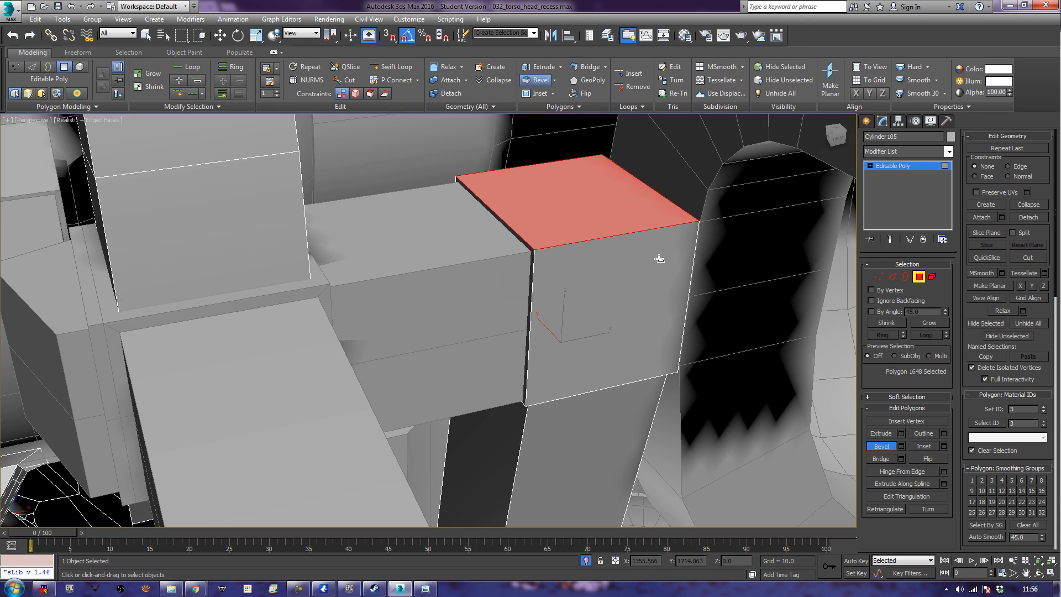
- Leave polygon editing, deselect the bracket and examine the new strut between the base and the horizontal arm
{"action": "left_click", "coordinate": [918, 277]}
{"action": "key", "text": "r"}
{"action": "key", "text": "z"}
{"action": "scroll", "coordinate": [636, 396], "scroll_direction": "down", "scroll_amount": 5}
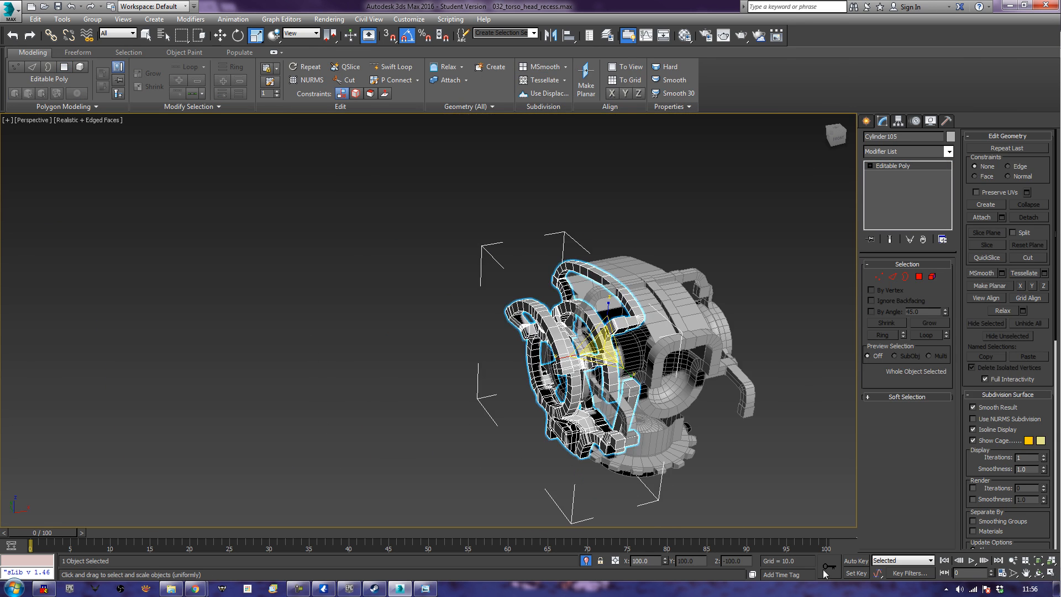
{"action": "left_click", "coordinate": [808, 486]}
{"action": "middle_click_drag", "start_coordinate": [805, 480], "coordinate": [470, 413], "text": "alt"}
{"action": "scroll", "coordinate": [468, 411], "scroll_direction": "up", "scroll_amount": 10}
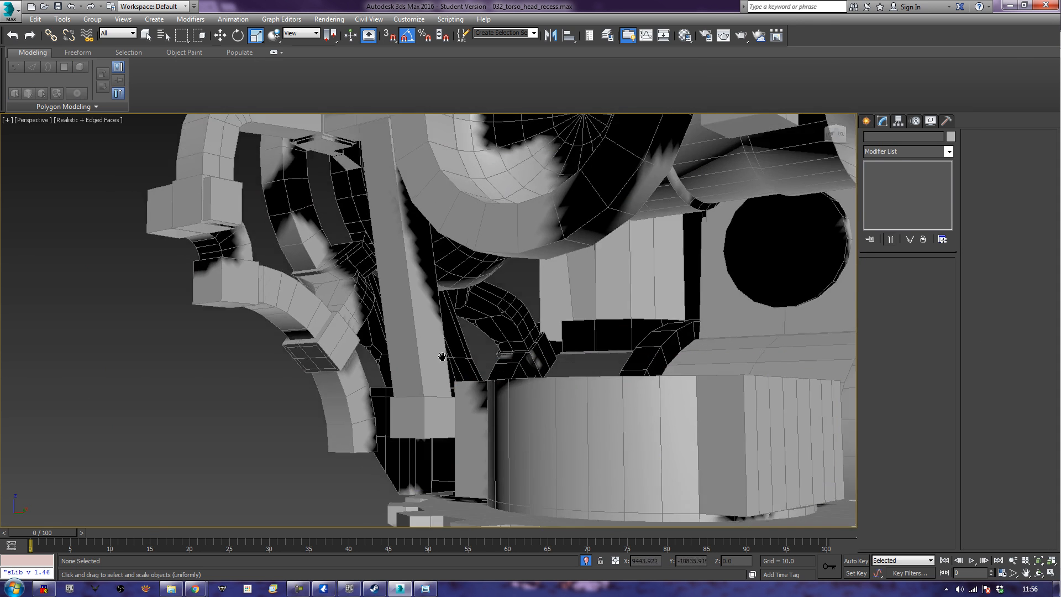
- Add an edge loop around the middle of the slanted strut with Swift Loop and shift it about 3.8 along Y
{"action": "left_click", "coordinate": [468, 410]}
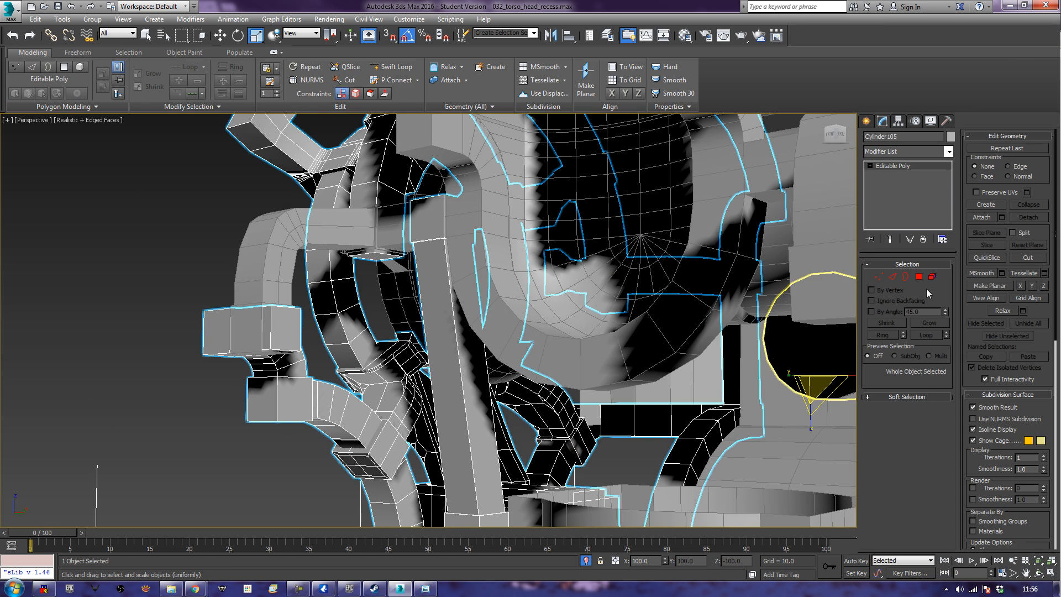
{"action": "left_click", "coordinate": [391, 67]}
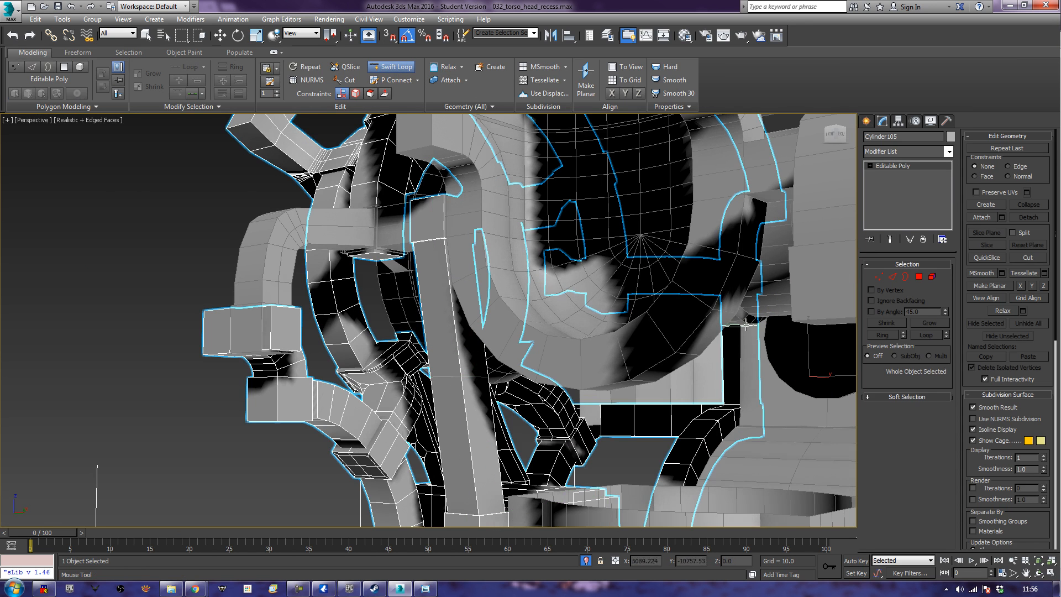
{"action": "left_click", "coordinate": [892, 277]}
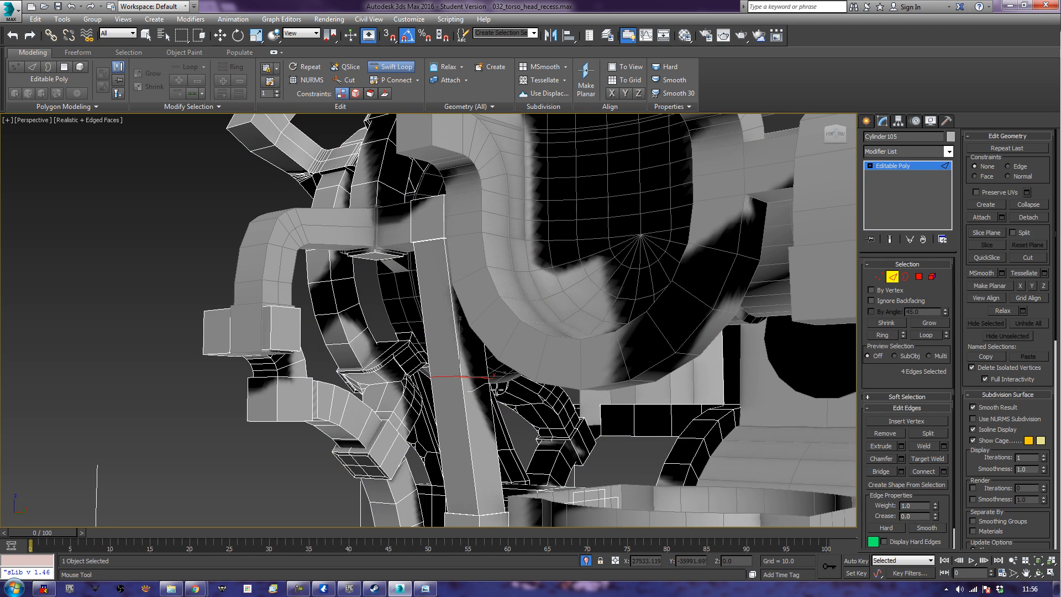
{"action": "middle_click_drag", "start_coordinate": [496, 386], "coordinate": [496, 407], "text": "alt"}
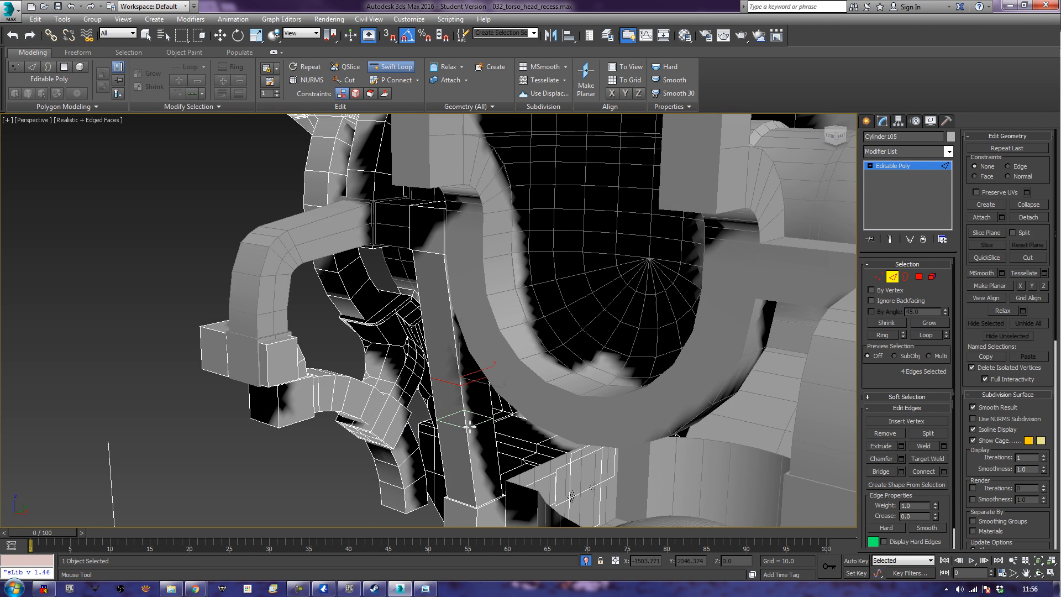
{"action": "key", "text": "w"}
{"action": "left_click_drag", "start_coordinate": [482, 365], "coordinate": [487, 367]}
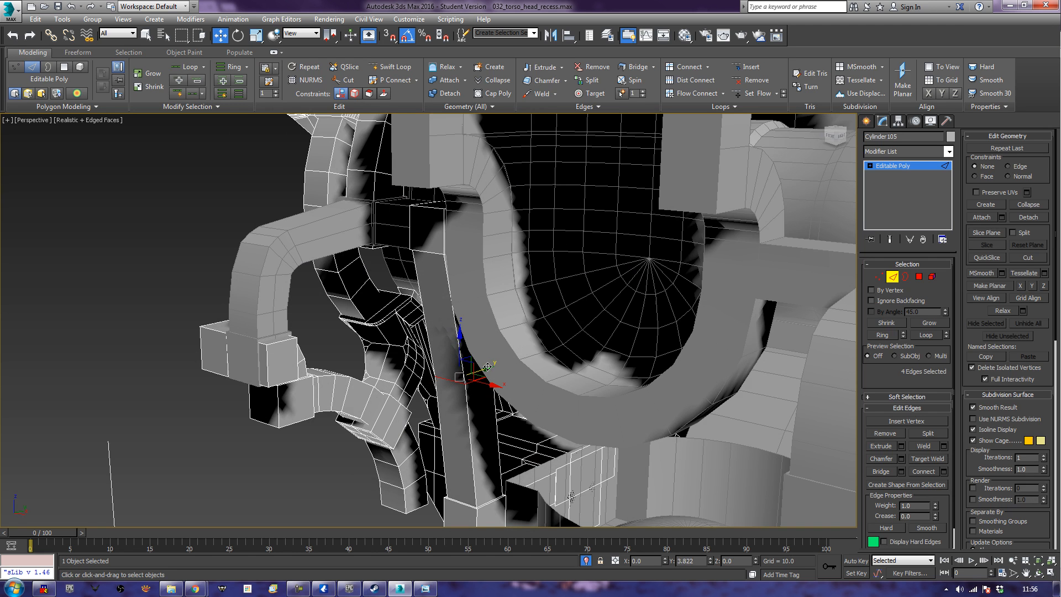
- Select the polygons of the slanted strut's upper half and the block around the horizontal arm with a region
{"action": "left_click", "coordinate": [236, 489]}
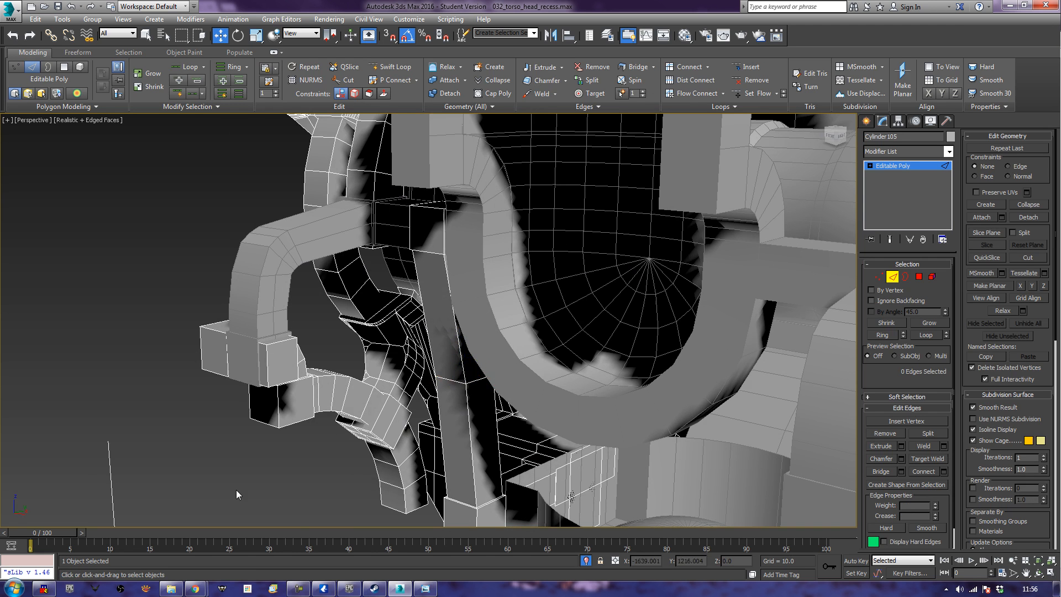
{"action": "scroll", "coordinate": [236, 460], "scroll_direction": "down", "scroll_amount": 5}
{"action": "middle_click_drag", "start_coordinate": [235, 457], "coordinate": [297, 429], "text": "alt"}
{"action": "scroll", "coordinate": [364, 421], "scroll_direction": "up", "scroll_amount": 3}
{"action": "middle_click_drag", "start_coordinate": [385, 384], "coordinate": [417, 394]}
{"action": "scroll", "coordinate": [418, 394], "scroll_direction": "up", "scroll_amount": 3}
{"action": "scroll", "coordinate": [550, 326], "scroll_direction": "down", "scroll_amount": 4}
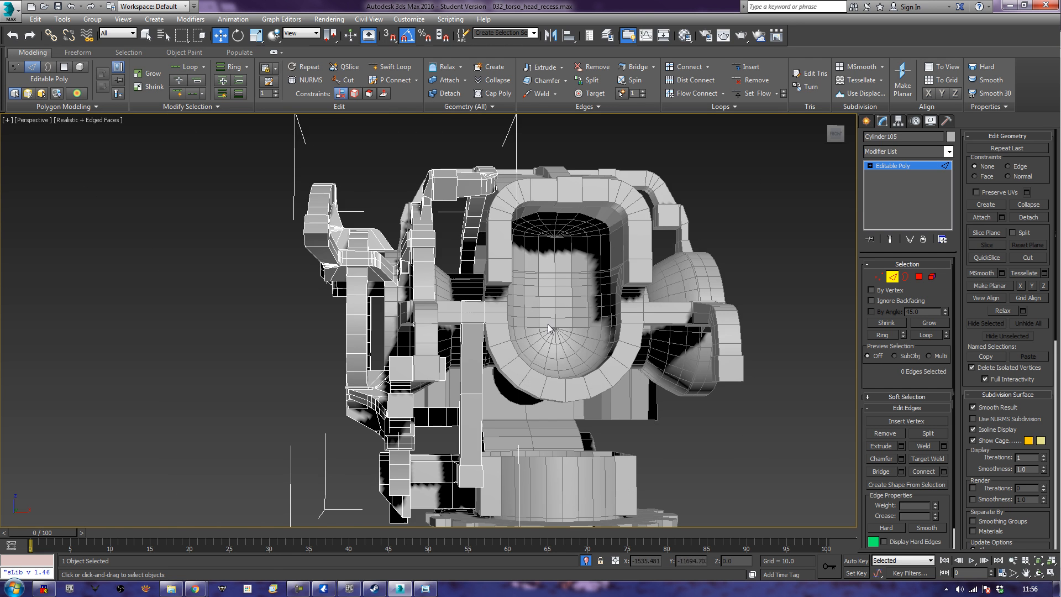
{"action": "left_click", "coordinate": [918, 278]}
{"action": "left_click", "coordinate": [469, 292]}
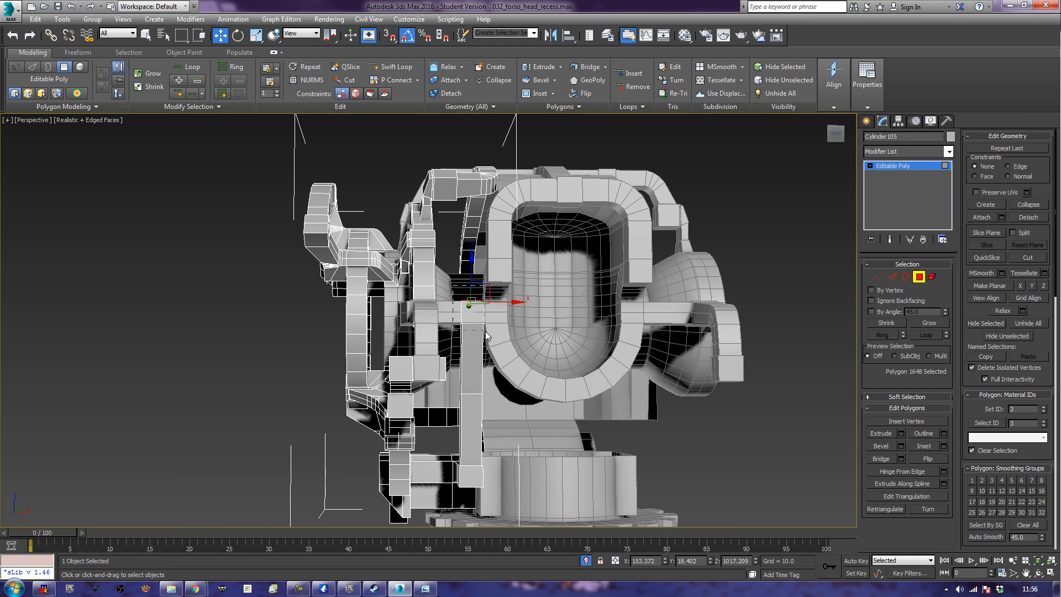
{"action": "key", "text": "alt+l"}
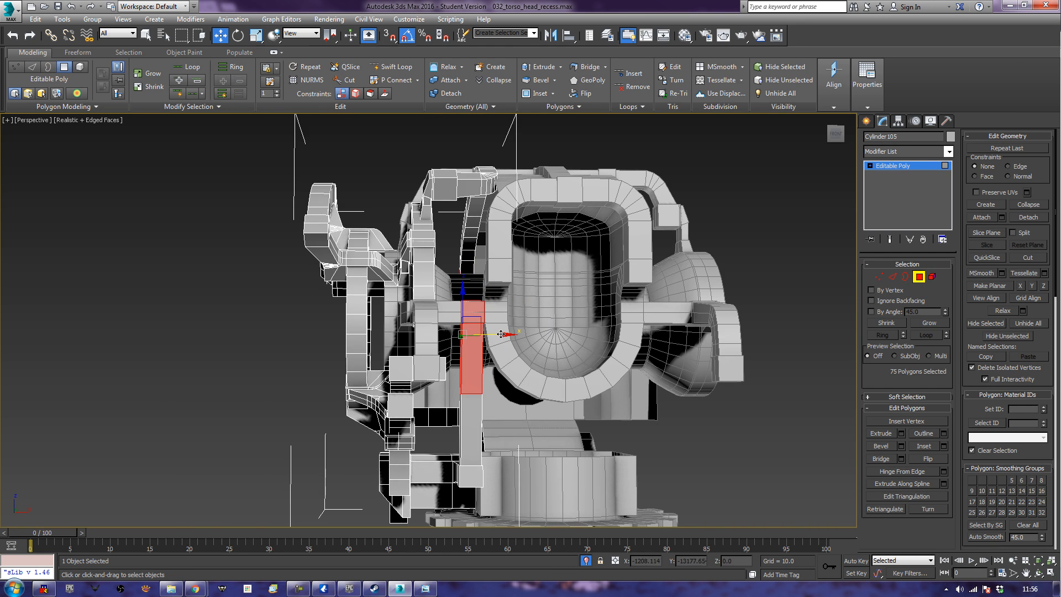
{"action": "left_click_drag", "start_coordinate": [500, 334], "coordinate": [492, 334]}
- Remove the other parts' polygons from the selection, keeping only the strut's upper half and its end block
{"action": "middle_click_drag", "start_coordinate": [524, 395], "coordinate": [515, 387], "text": "alt"}
{"action": "scroll", "coordinate": [505, 406], "scroll_direction": "up", "scroll_amount": 5}
{"action": "middle_click_drag", "start_coordinate": [515, 387], "coordinate": [534, 338]}
{"action": "middle_click_drag", "start_coordinate": [674, 321], "coordinate": [648, 331], "text": "alt"}
{"action": "middle_click_drag", "start_coordinate": [413, 325], "coordinate": [411, 320], "text": "alt"}
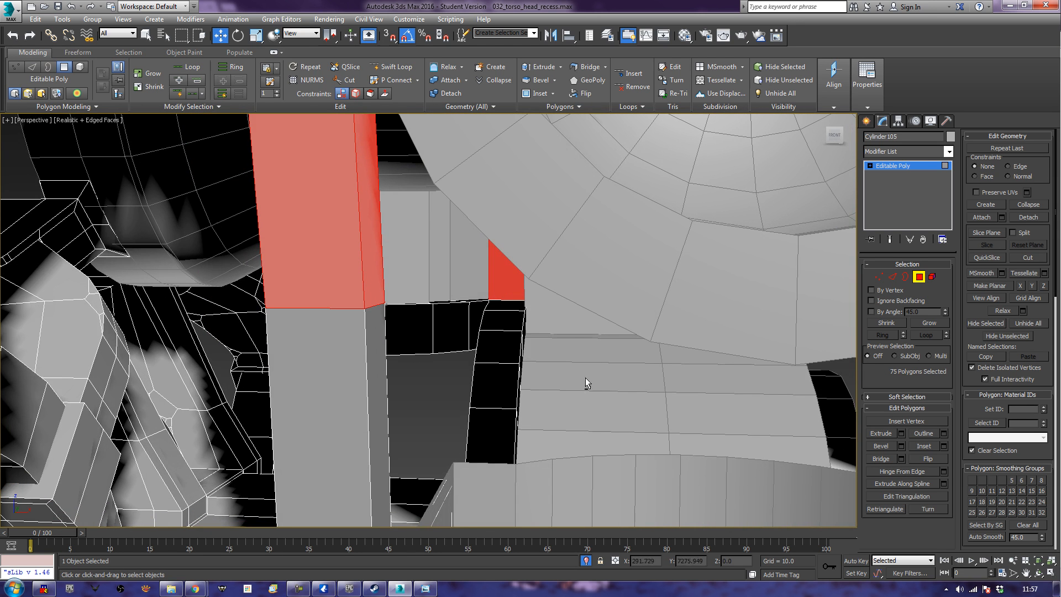
{"action": "left_click_drag", "start_coordinate": [473, 158], "coordinate": [473, 159], "text": "alt"}
{"action": "scroll", "coordinate": [481, 254], "scroll_direction": "down", "scroll_amount": 5}
{"action": "middle_click_drag", "start_coordinate": [477, 262], "coordinate": [454, 313]}
{"action": "left_click_drag", "start_coordinate": [506, 185], "coordinate": [646, 349], "text": "alt"}
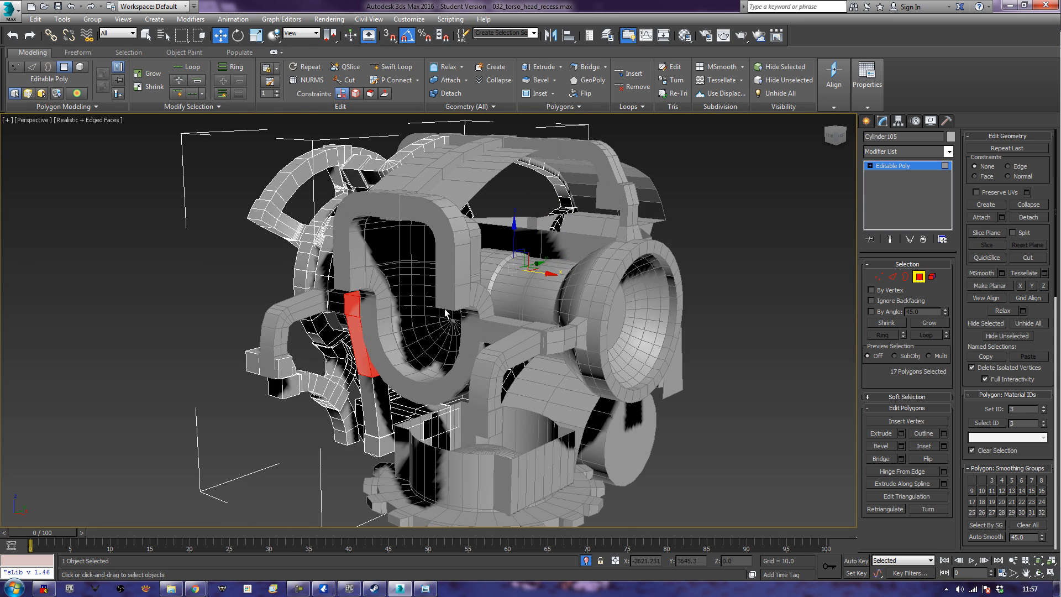
{"action": "middle_click_drag", "start_coordinate": [505, 294], "coordinate": [446, 298], "text": "alt"}
{"action": "left_click_drag", "start_coordinate": [453, 190], "coordinate": [666, 448], "text": "alt"}
- Shift the strut's upper half and end block about -22.2 along X
{"action": "middle_click_drag", "start_coordinate": [329, 330], "coordinate": [516, 346], "text": "alt"}
{"action": "scroll", "coordinate": [449, 331], "scroll_direction": "up", "scroll_amount": 5}
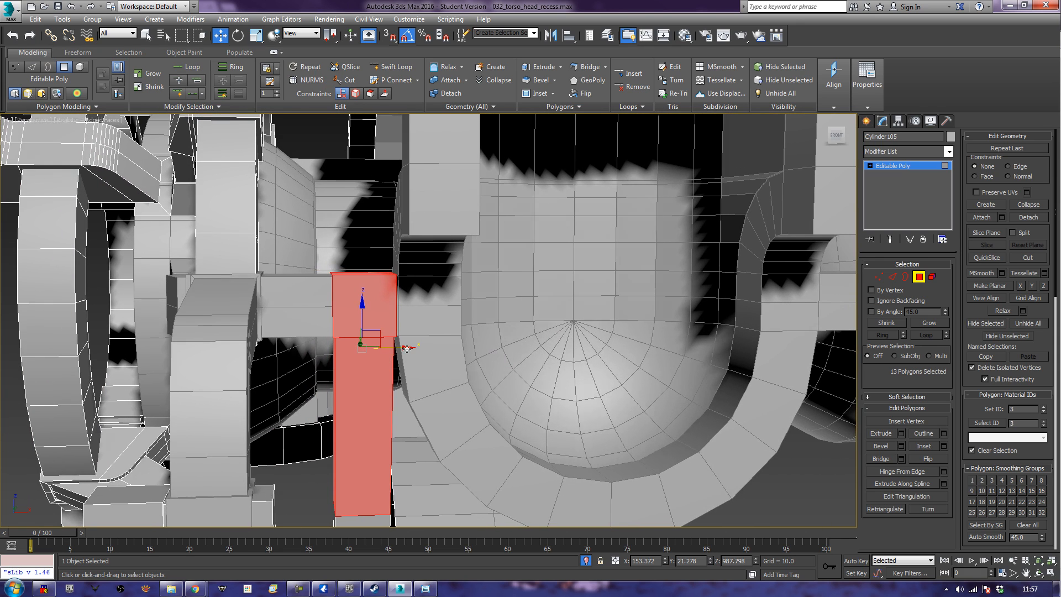
{"action": "left_click_drag", "start_coordinate": [403, 350], "coordinate": [349, 334]}
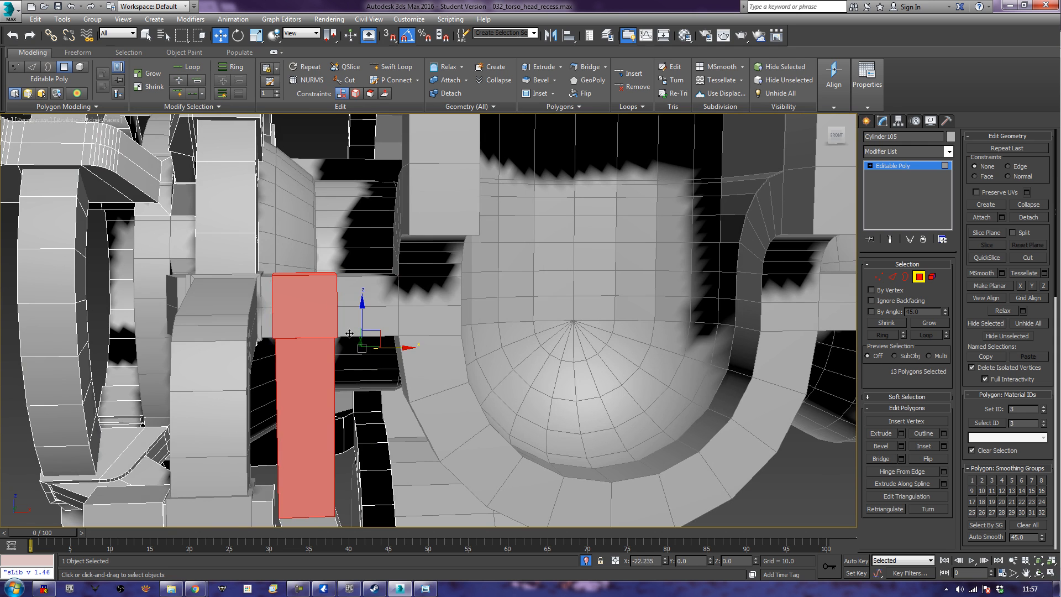
- Select the edge loop at the strut's middle bend and chamfer it into four loops to round the bend
{"action": "middle_click_drag", "start_coordinate": [390, 403], "coordinate": [426, 289], "text": "alt"}
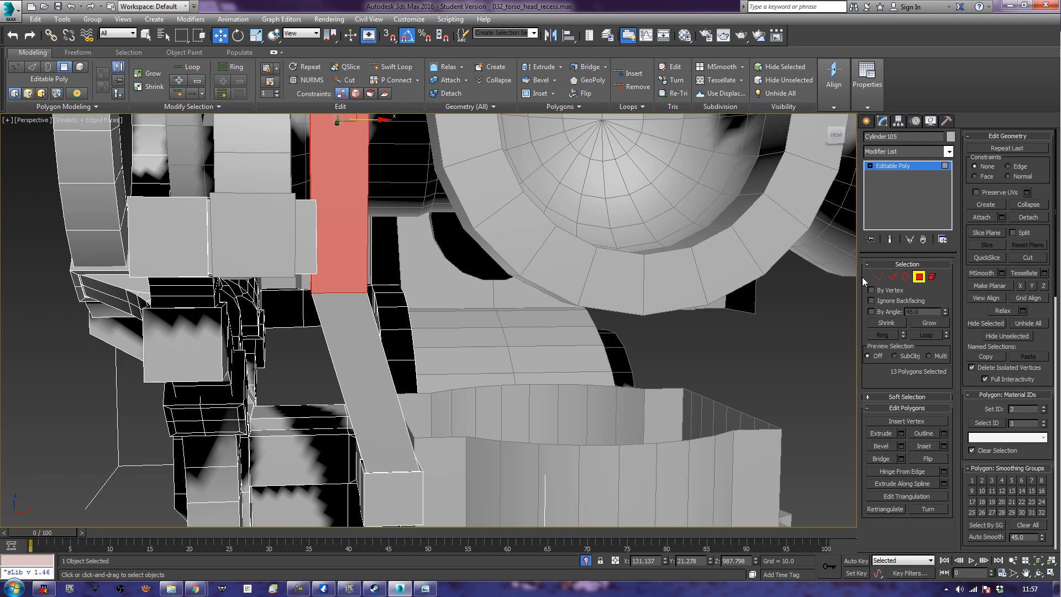
{"action": "left_click", "coordinate": [892, 276]}
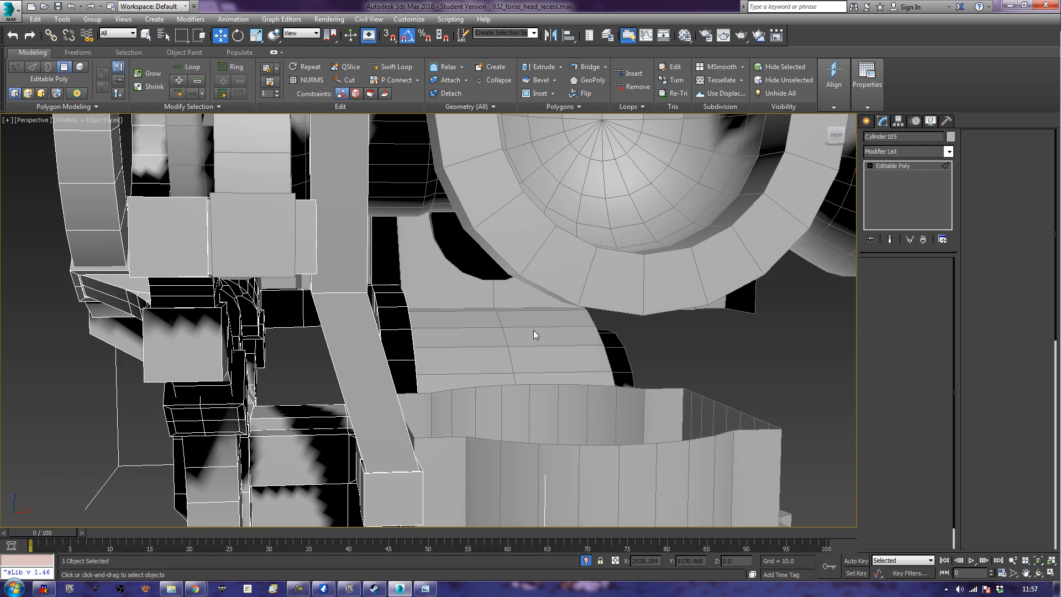
{"action": "double_click", "coordinate": [344, 294]}
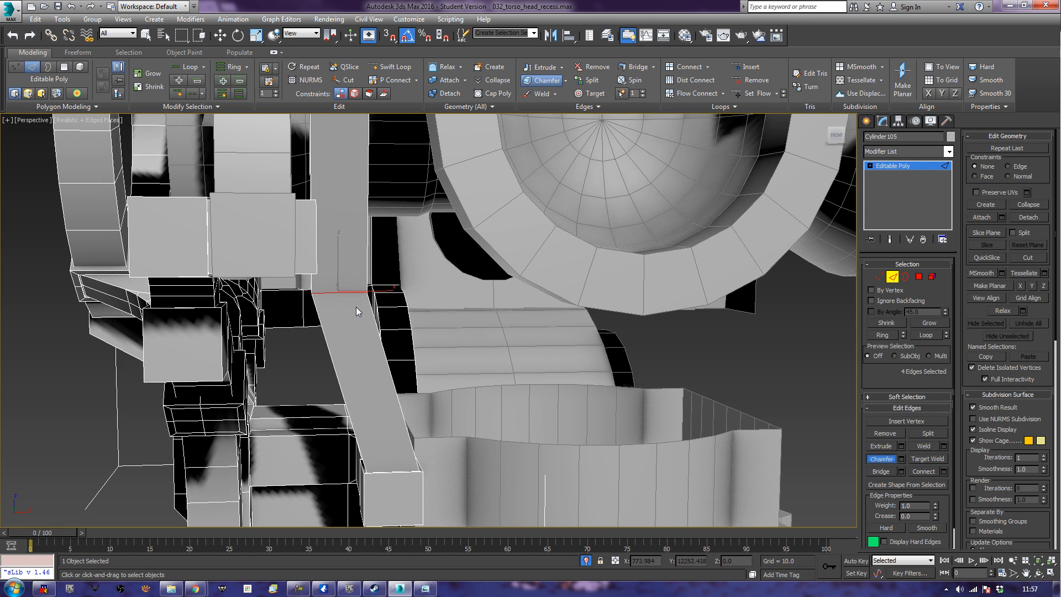
{"action": "left_click_drag", "start_coordinate": [354, 292], "coordinate": [404, 418]}
- Add an edge loop near the strut's lower end with Swift Loop and shift it along X to about 152.7
{"action": "middle_click_drag", "start_coordinate": [402, 438], "coordinate": [388, 419], "text": "alt"}
{"action": "left_click", "coordinate": [390, 66]}
{"action": "left_click", "coordinate": [389, 429]}
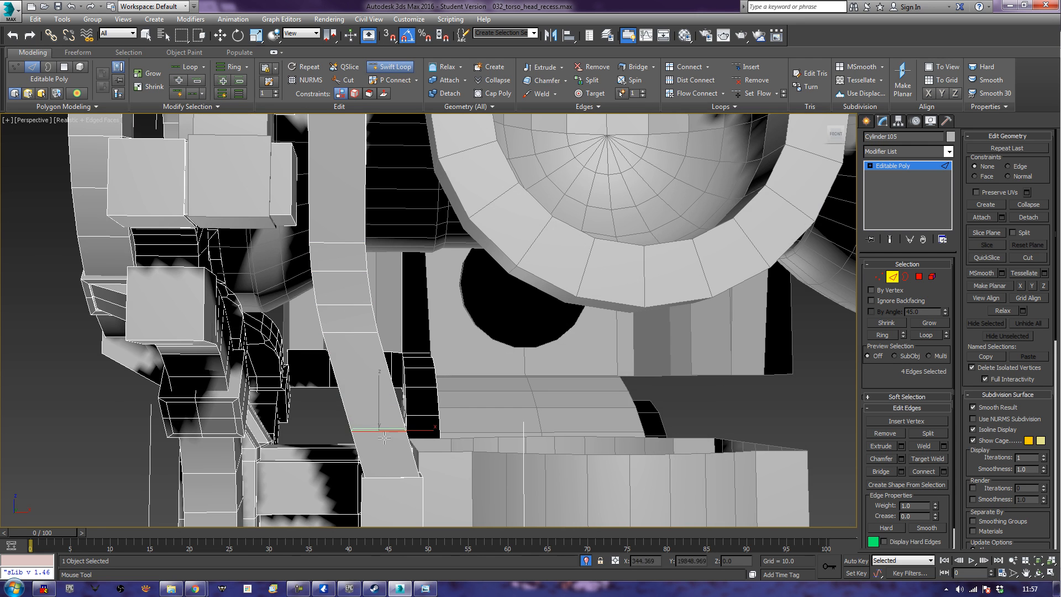
{"action": "key", "text": "w"}
{"action": "left_click_drag", "start_coordinate": [419, 435], "coordinate": [439, 435]}
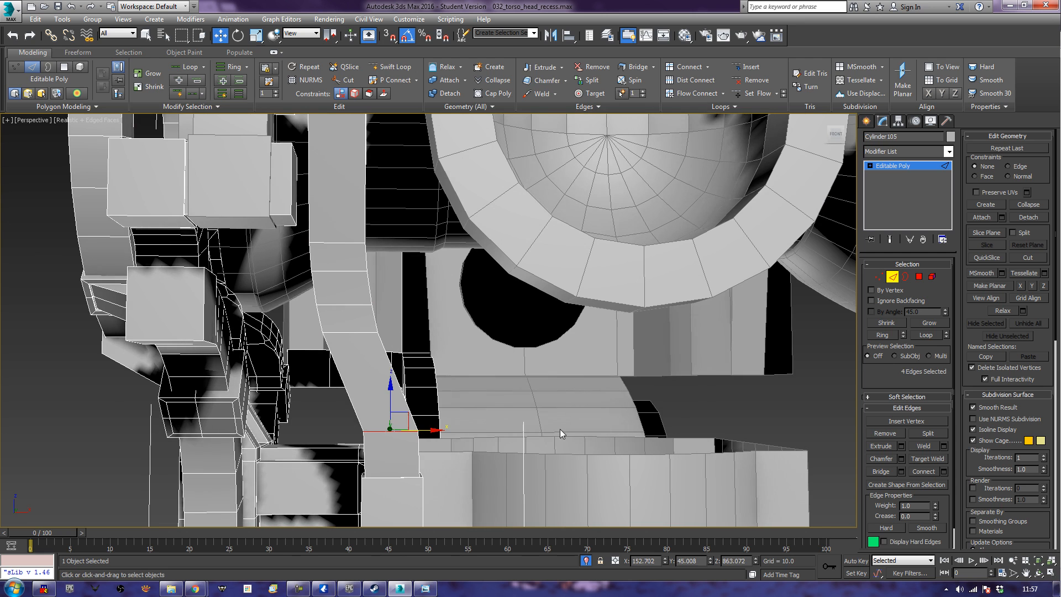
- Chamfer the strut's lower edge loop into four loops, leave edge editing and deselect the bracket
{"action": "left_click", "coordinate": [881, 458]}
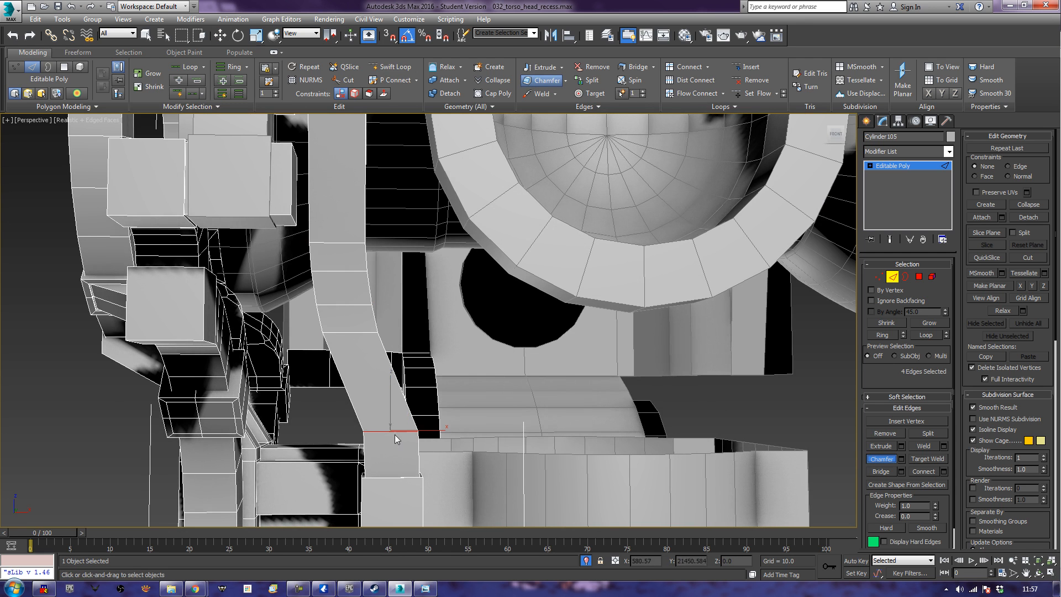
{"action": "left_click_drag", "start_coordinate": [394, 429], "coordinate": [402, 404]}
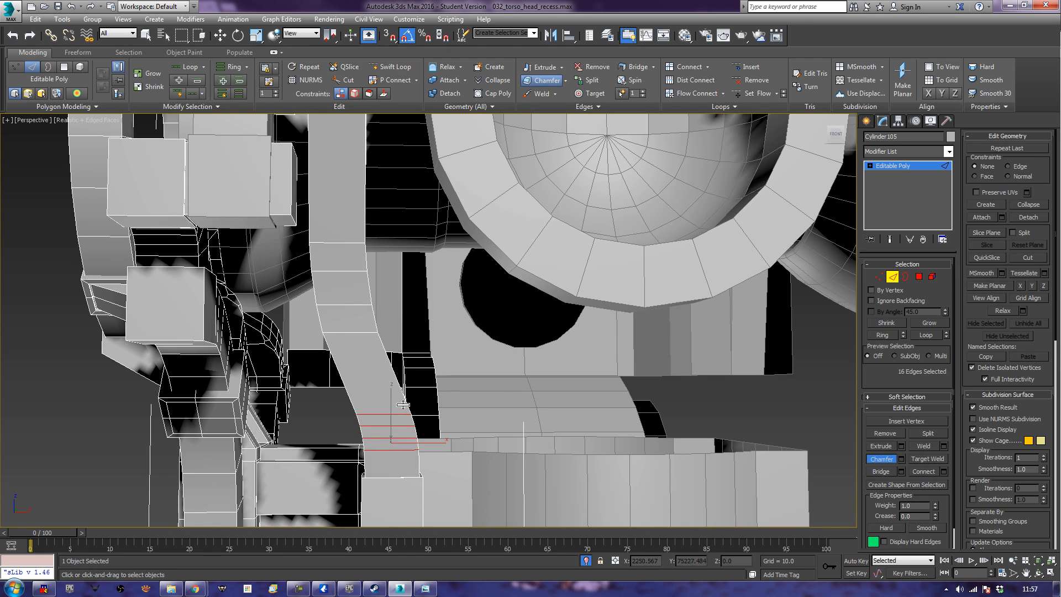
{"action": "left_click", "coordinate": [892, 277]}
{"action": "left_click", "coordinate": [835, 387]}
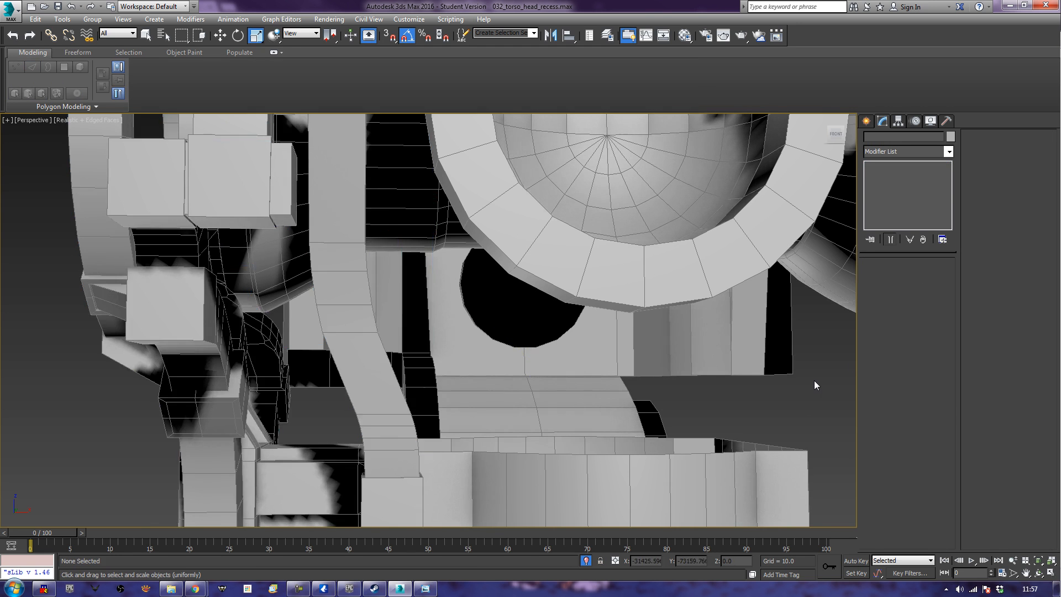
- Select the toothed base with the raised collar and start editing its polygons
{"action": "scroll", "coordinate": [814, 380], "scroll_direction": "down", "scroll_amount": 6}
{"action": "middle_click_drag", "start_coordinate": [814, 381], "coordinate": [666, 406], "text": "alt"}
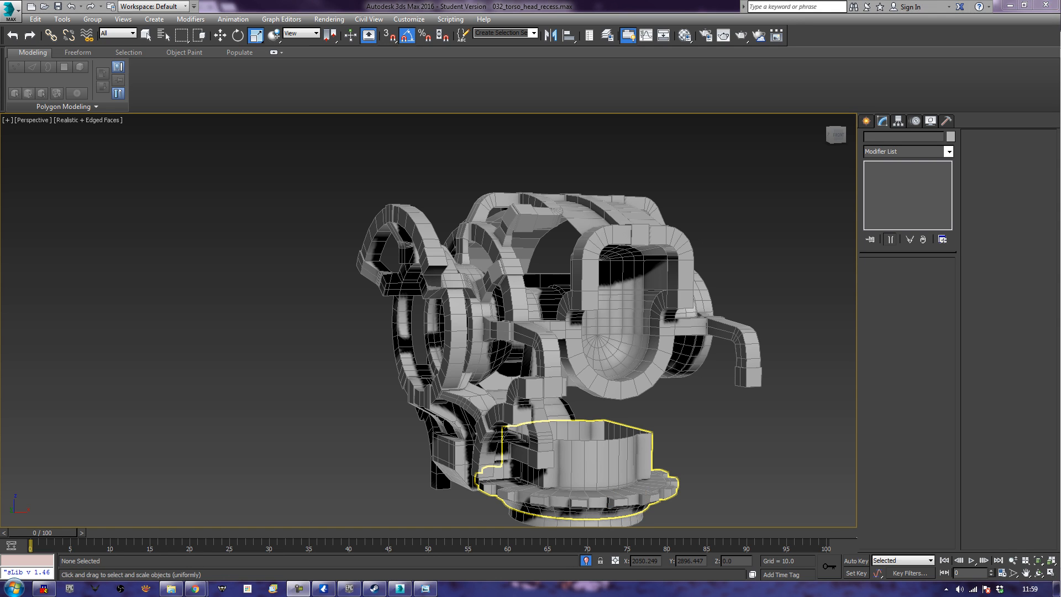
{"action": "middle_click_drag", "start_coordinate": [705, 419], "coordinate": [640, 383], "text": "alt"}
{"action": "scroll", "coordinate": [640, 383], "scroll_direction": "up", "scroll_amount": 4}
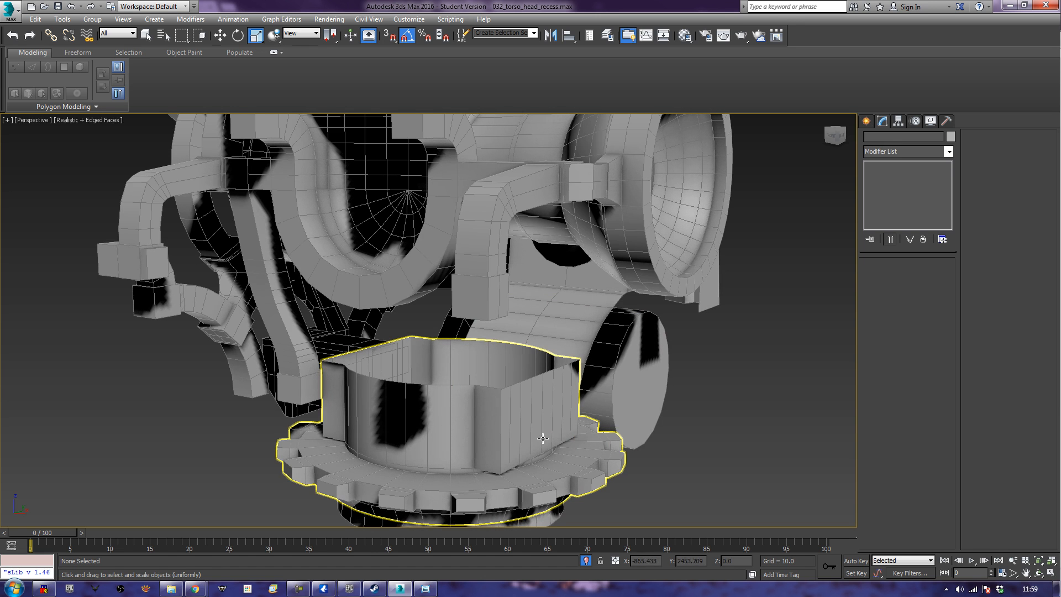
{"action": "left_click", "coordinate": [371, 411]}
{"action": "middle_click_drag", "start_coordinate": [372, 409], "coordinate": [615, 370], "text": "alt"}
{"action": "scroll", "coordinate": [521, 424], "scroll_direction": "up", "scroll_amount": 3}
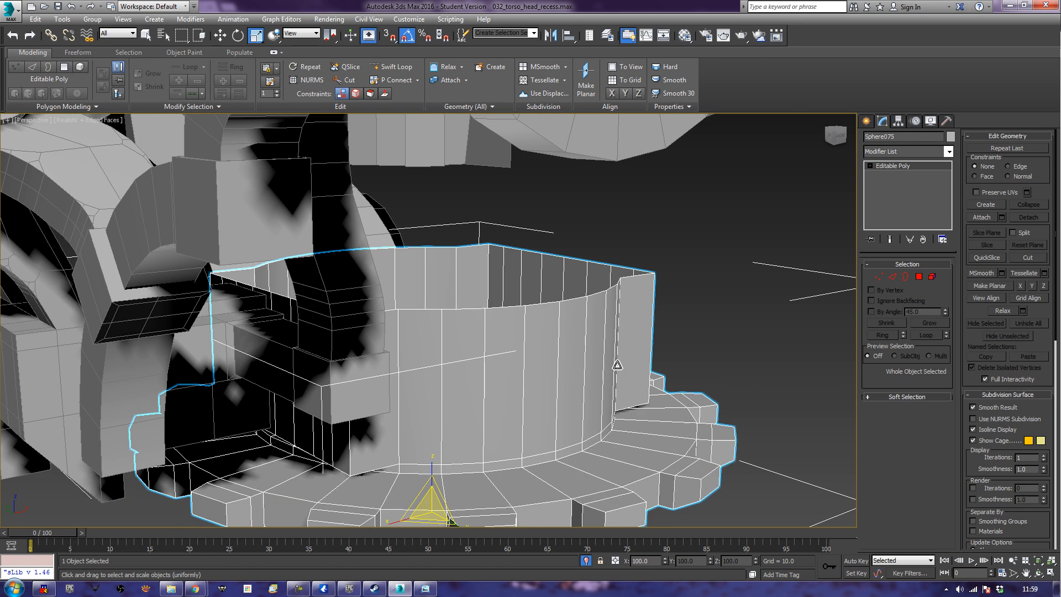
{"action": "left_click", "coordinate": [919, 275]}
- Select the ten adjacent outer polygons along the curved collar wall beside the strut, including the flat end sections
{"action": "left_click", "coordinate": [552, 376]}
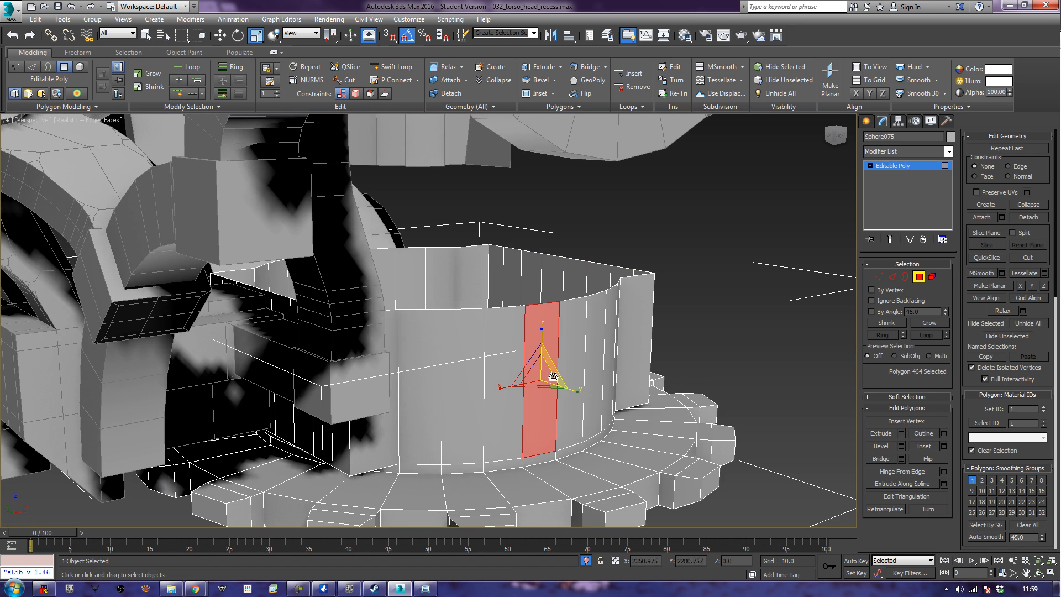
{"action": "key", "text": "q"}
{"action": "left_click", "coordinate": [393, 441], "text": "ctrl"}
{"action": "left_click", "coordinate": [415, 429], "text": "ctrl"}
{"action": "left_click", "coordinate": [479, 394], "text": "ctrl"}
{"action": "left_click", "coordinate": [506, 385], "text": "ctrl"}
{"action": "middle_click_drag", "start_coordinate": [614, 355], "coordinate": [669, 347], "text": "alt"}
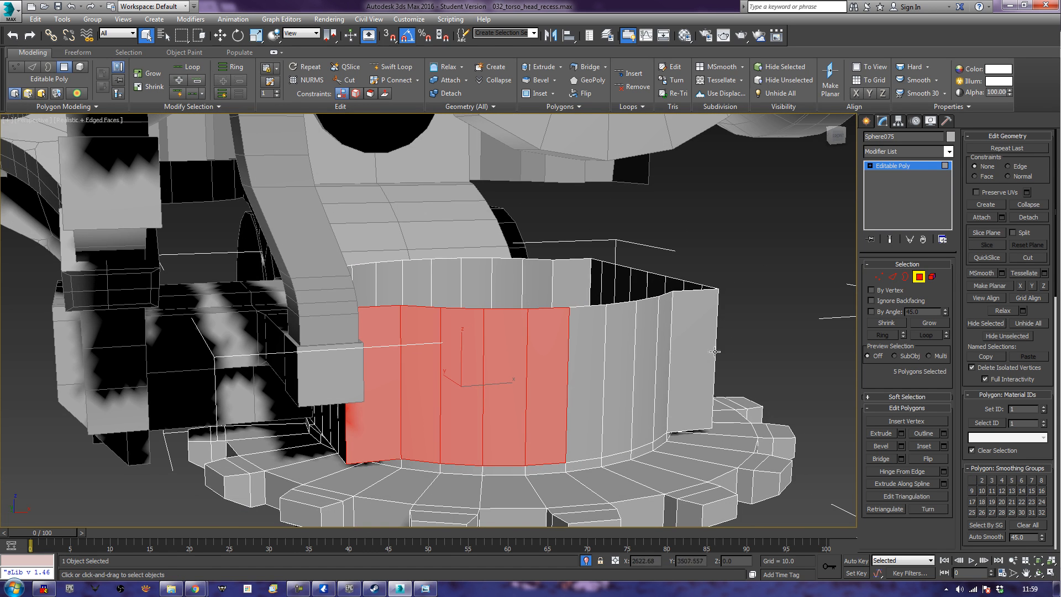
{"action": "left_click", "coordinate": [674, 350], "text": "ctrl"}
{"action": "left_click", "coordinate": [663, 339], "text": "ctrl"}
{"action": "left_click", "coordinate": [633, 329], "text": "ctrl"}
{"action": "left_click", "coordinate": [596, 343], "text": "ctrl"}
{"action": "left_click", "coordinate": [643, 348], "text": "ctrl"}
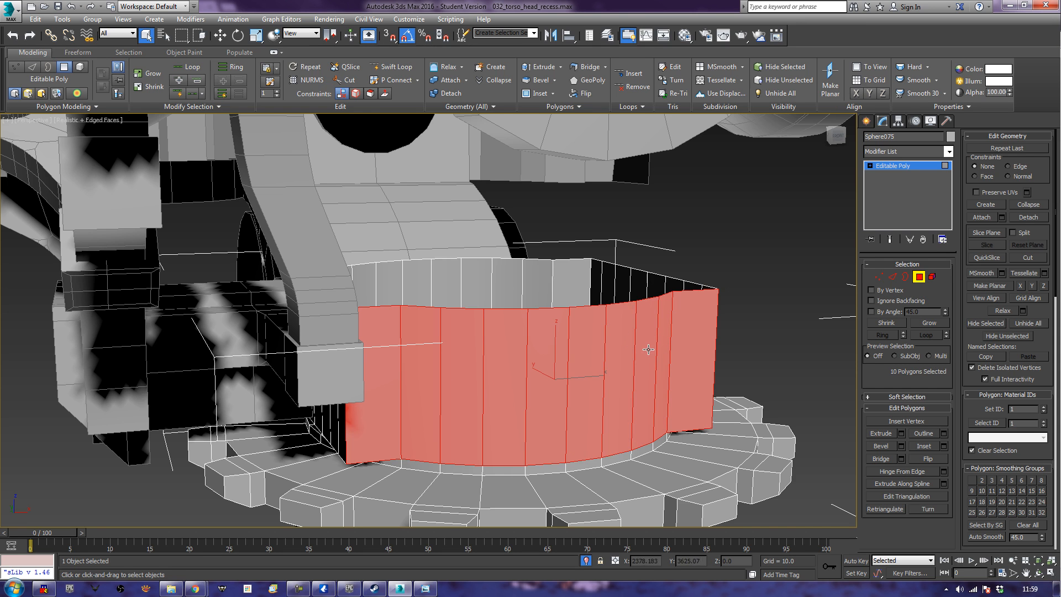
{"action": "middle_click_drag", "start_coordinate": [649, 349], "coordinate": [537, 365], "text": "alt"}
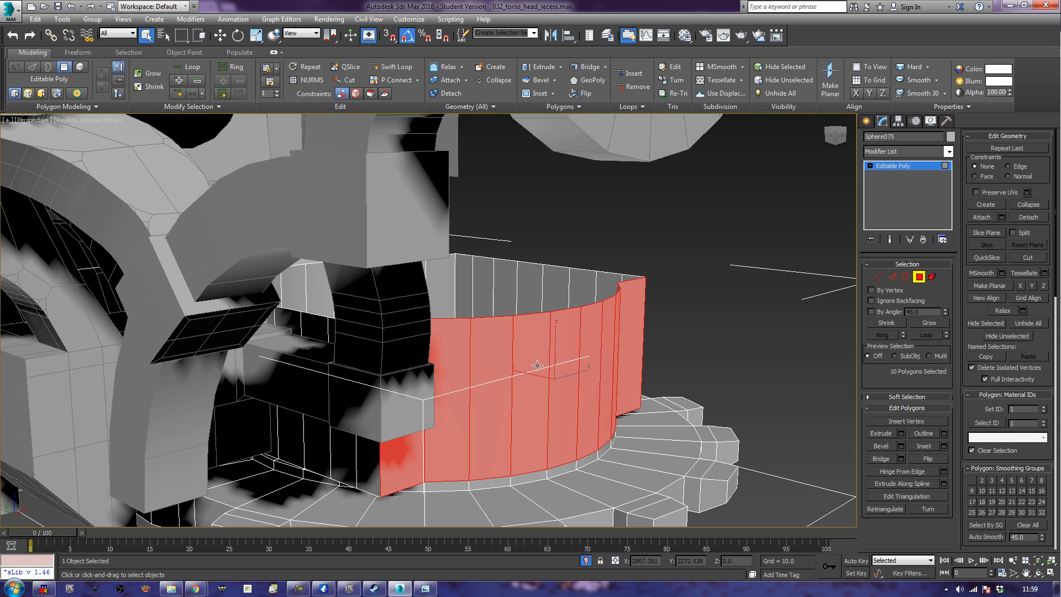
- Extrude the selected collar wall polygons by 0 and scale them flat along Y
{"action": "left_click", "coordinate": [902, 433]}
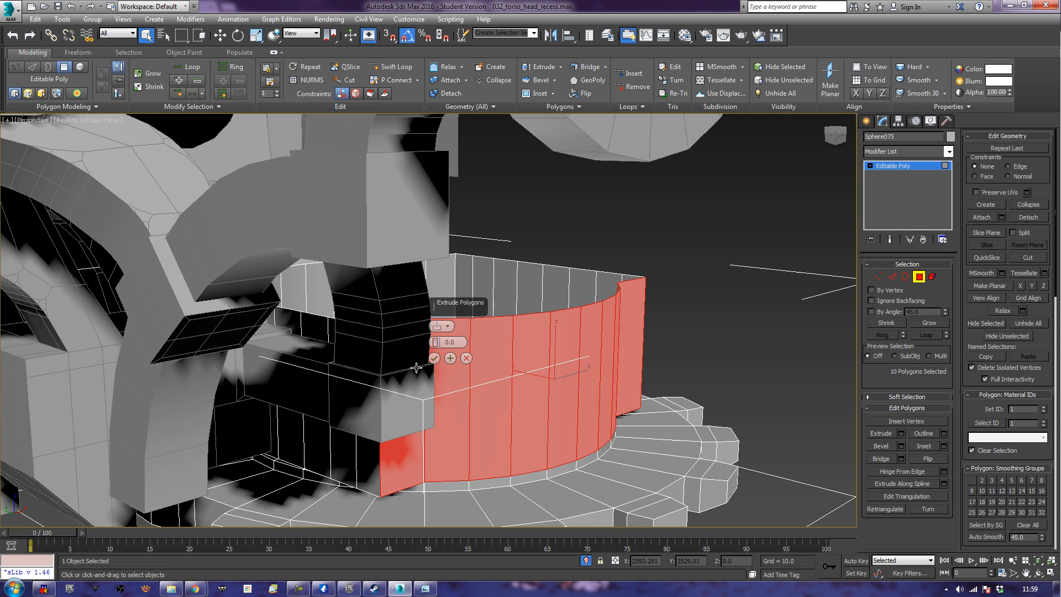
{"action": "left_click", "coordinate": [435, 358]}
{"action": "key", "text": "w"}
{"action": "key", "text": "e"}
{"action": "key", "text": "r"}
{"action": "left_click_drag", "start_coordinate": [593, 390], "coordinate": [646, 397]}
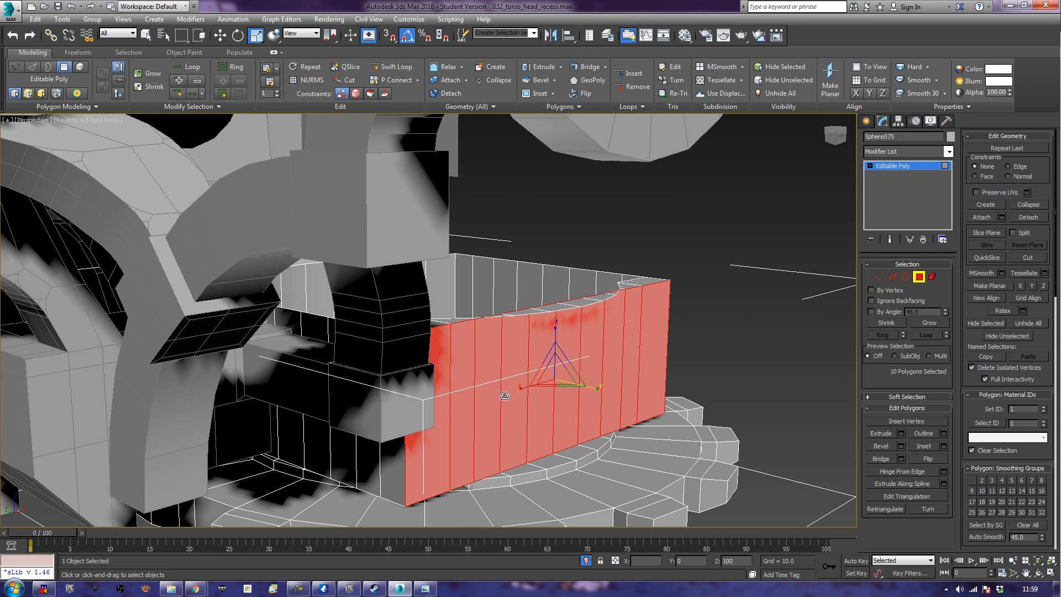
{"action": "key", "text": "w"}
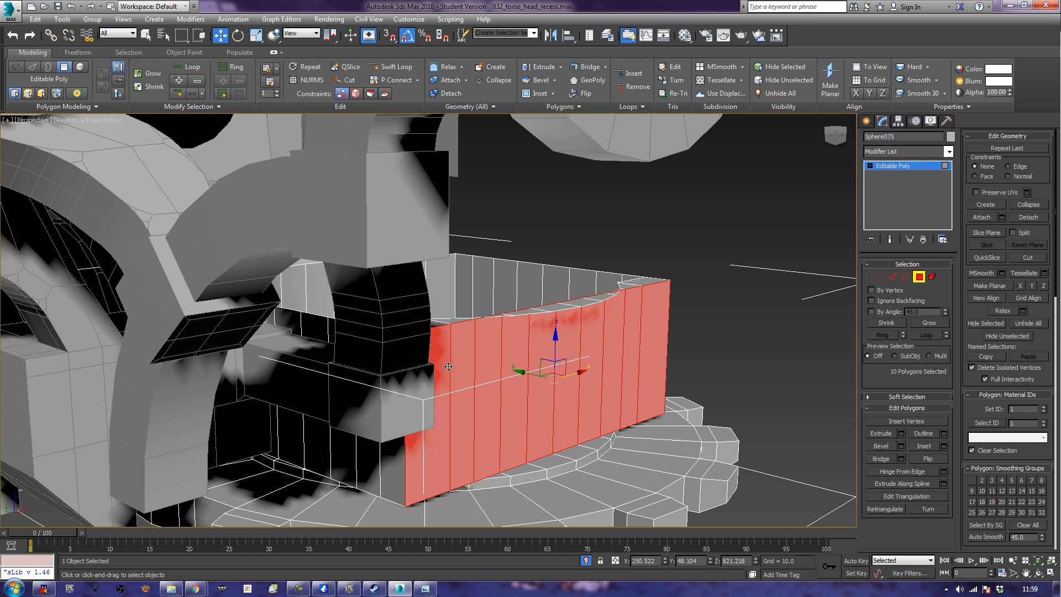
- Select the edge loop along the curved rim behind the flattened collar wall
{"action": "middle_click_drag", "start_coordinate": [763, 324], "coordinate": [601, 341], "text": "alt"}
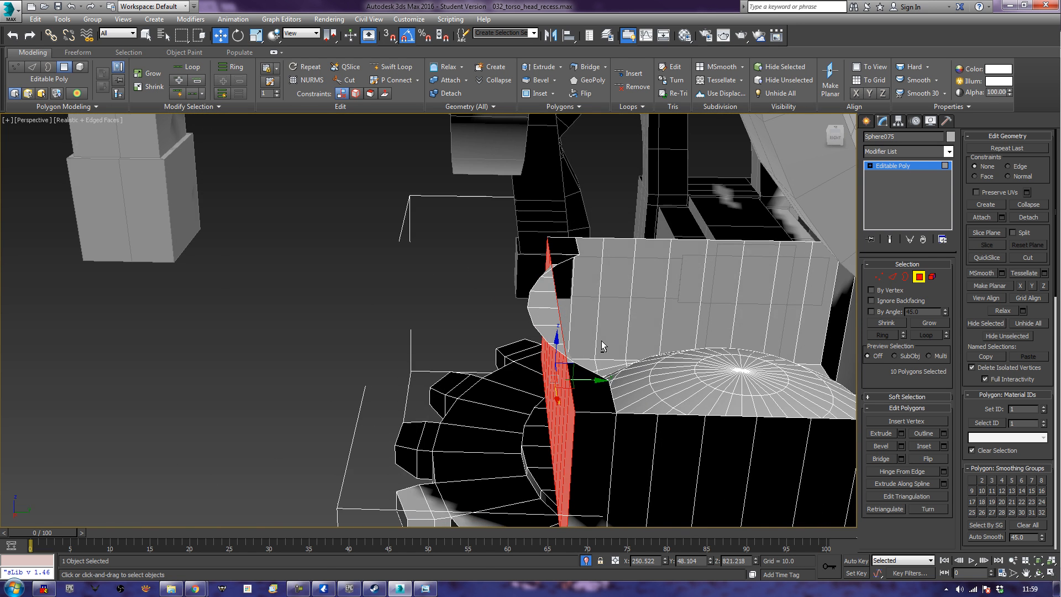
{"action": "left_click", "coordinate": [896, 279]}
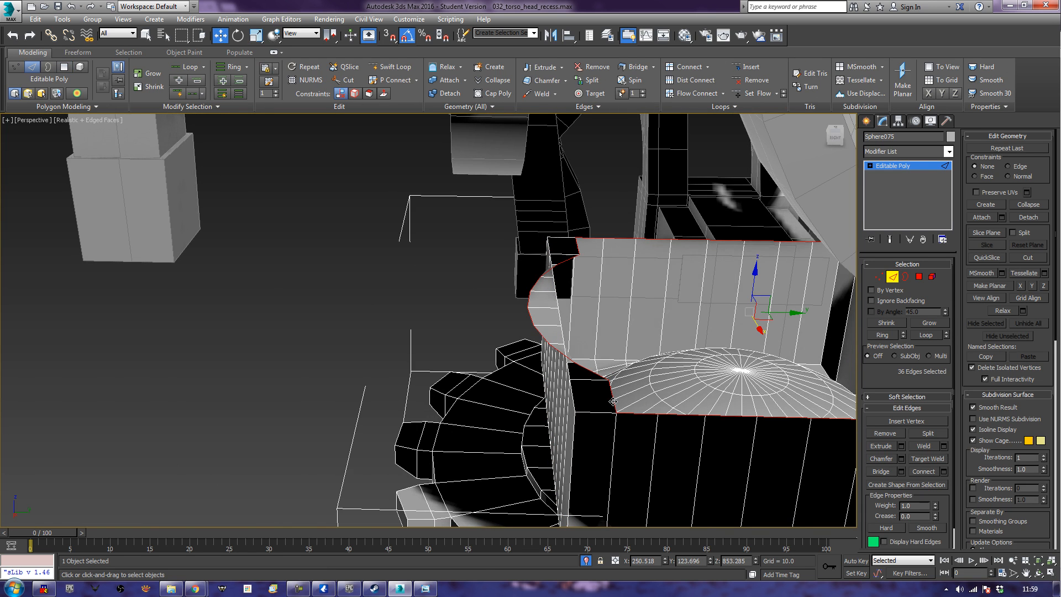
{"action": "double_click", "coordinate": [613, 401]}
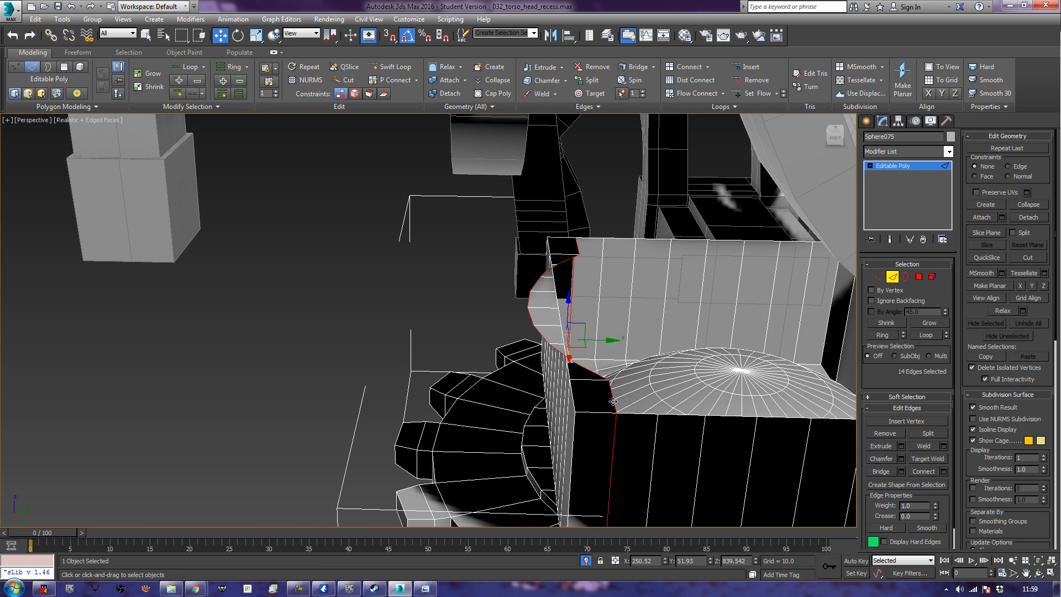
- Try deleting the selected rim edge loop and undo the deletion
{"action": "key", "text": "Delete"}
{"action": "middle_click_drag", "start_coordinate": [612, 401], "coordinate": [766, 417], "text": "alt"}
{"action": "key", "text": "ctrl+z"}
- Drop the end edges from the rim selection and delete the remaining curved rim edges behind the flat wall
{"action": "left_click_drag", "start_coordinate": [600, 465], "coordinate": [587, 470], "text": "alt"}
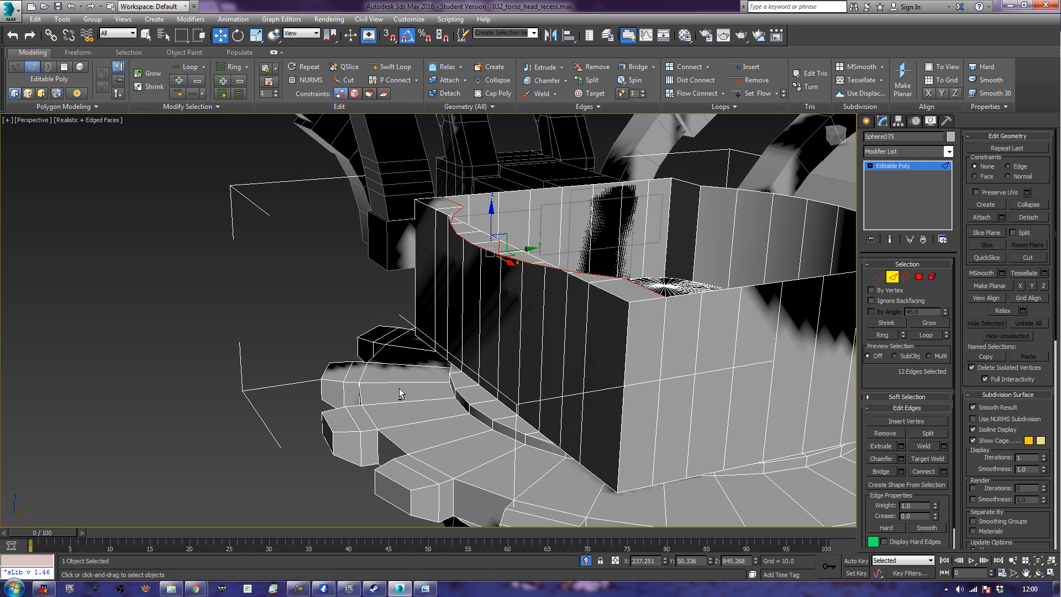
{"action": "left_click", "coordinate": [508, 343], "text": "alt"}
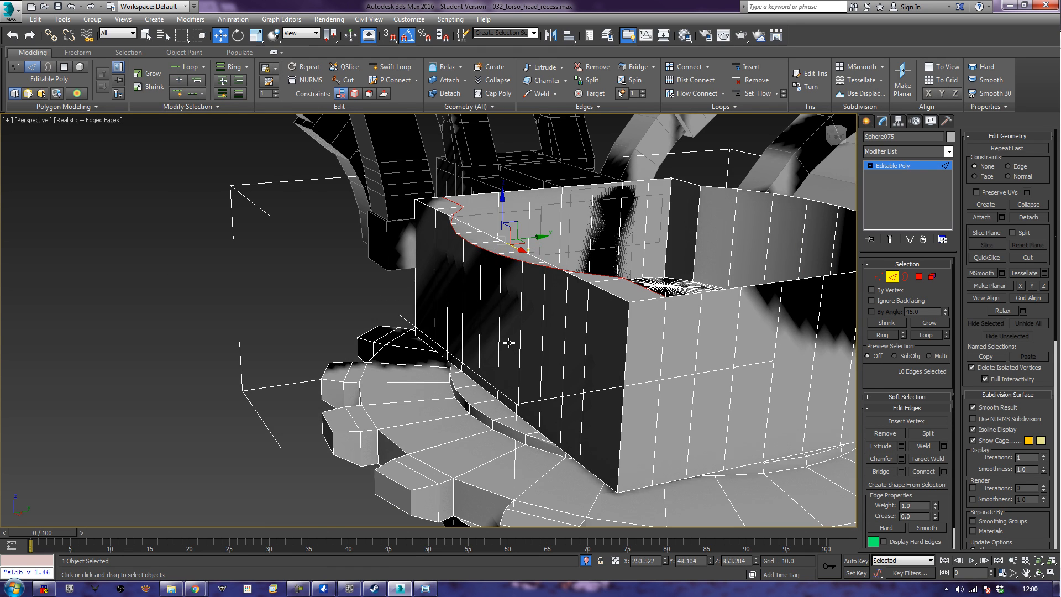
{"action": "left_click", "coordinate": [509, 343]}
- Select the two vertical corner edges of the flat collar wall and move them inward along Y
{"action": "middle_click_drag", "start_coordinate": [471, 351], "coordinate": [558, 353], "text": "alt"}
{"action": "scroll", "coordinate": [558, 353], "scroll_direction": "down", "scroll_amount": 3}
{"action": "middle_click_drag", "start_coordinate": [649, 354], "coordinate": [575, 367], "text": "alt"}
{"action": "scroll", "coordinate": [619, 383], "scroll_direction": "up", "scroll_amount": 3}
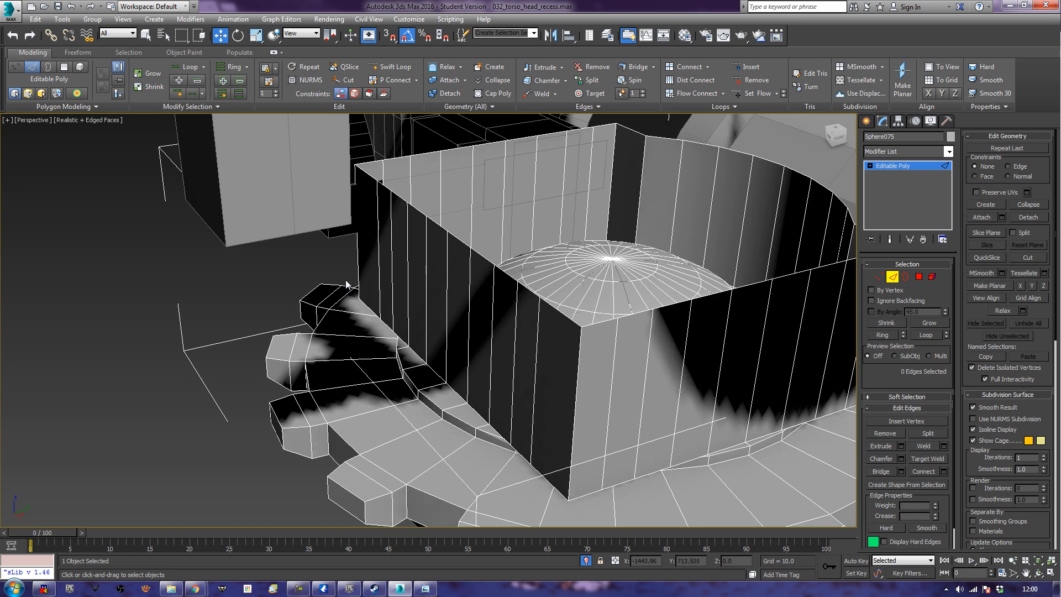
{"action": "left_click", "coordinate": [358, 269]}
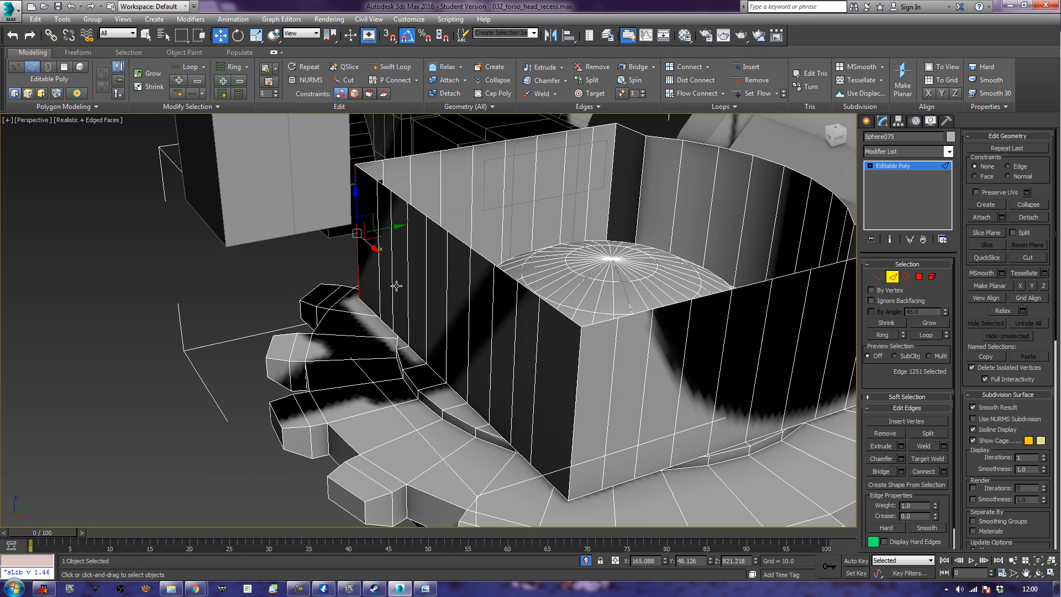
{"action": "left_click", "coordinate": [573, 409], "text": "ctrl"}
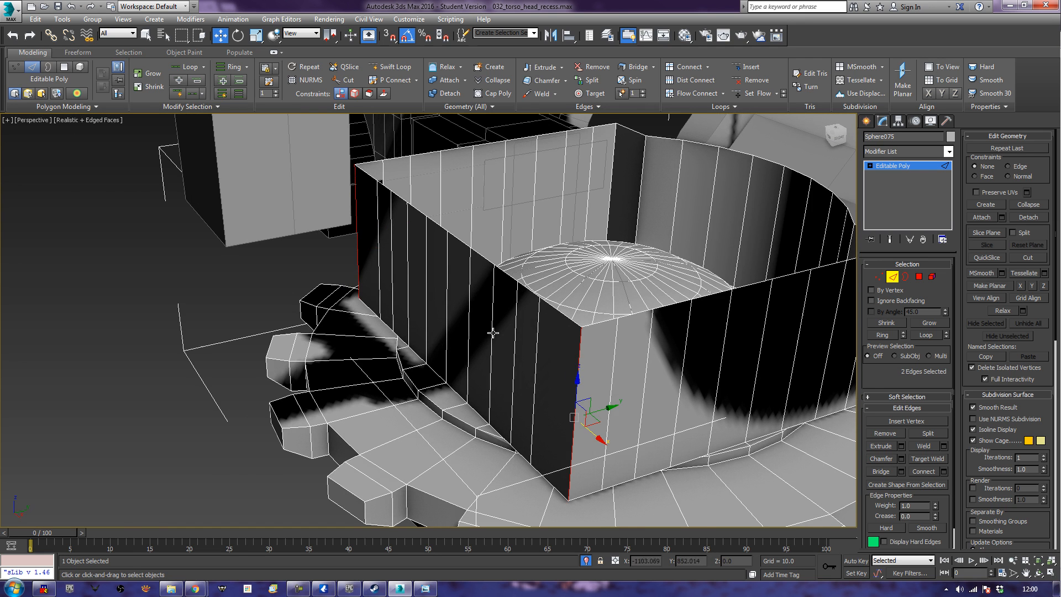
{"action": "left_click_drag", "start_coordinate": [613, 410], "coordinate": [633, 404]}
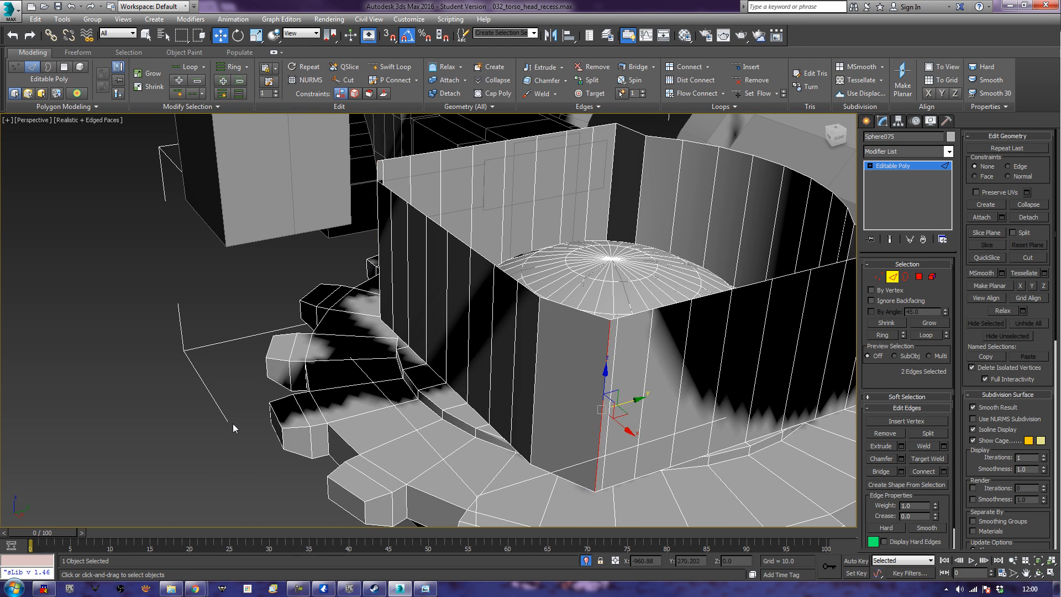
- Clear the collar edge selection and leave edge editing on the base object
{"action": "left_click", "coordinate": [232, 430]}
{"action": "scroll", "coordinate": [232, 423], "scroll_direction": "down", "scroll_amount": 6}
{"action": "middle_click_drag", "start_coordinate": [232, 423], "coordinate": [418, 402], "text": "alt"}
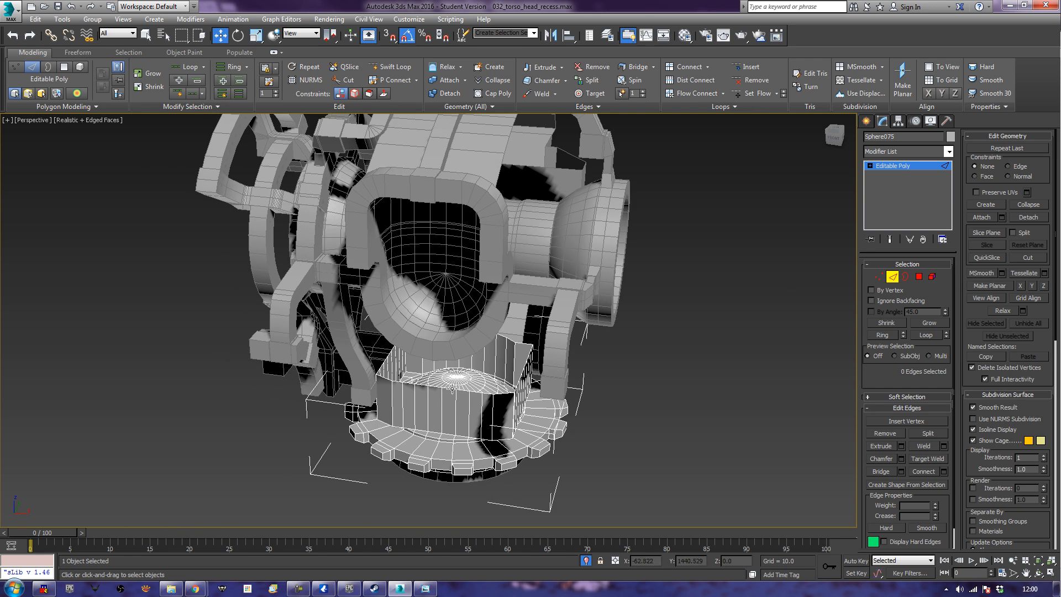
{"action": "left_click", "coordinate": [893, 277]}
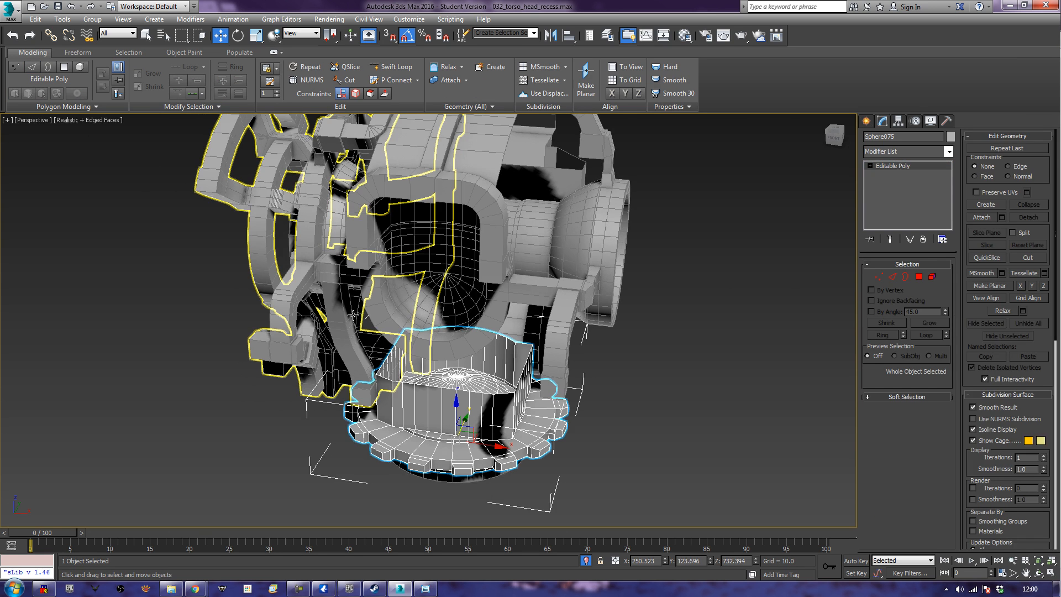
- Add a Symmetry modifier to the side frame object and set its mirror axis to Z
{"action": "left_click", "coordinate": [337, 328]}
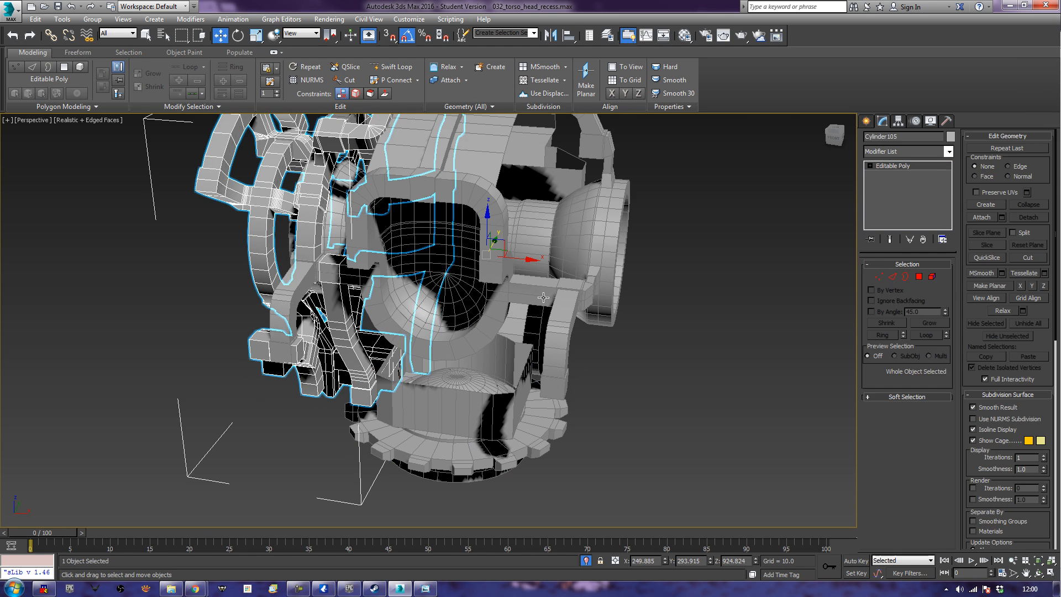
{"action": "left_click", "coordinate": [944, 157]}
{"action": "scroll", "coordinate": [945, 159], "scroll_direction": "down", "scroll_amount": 3}
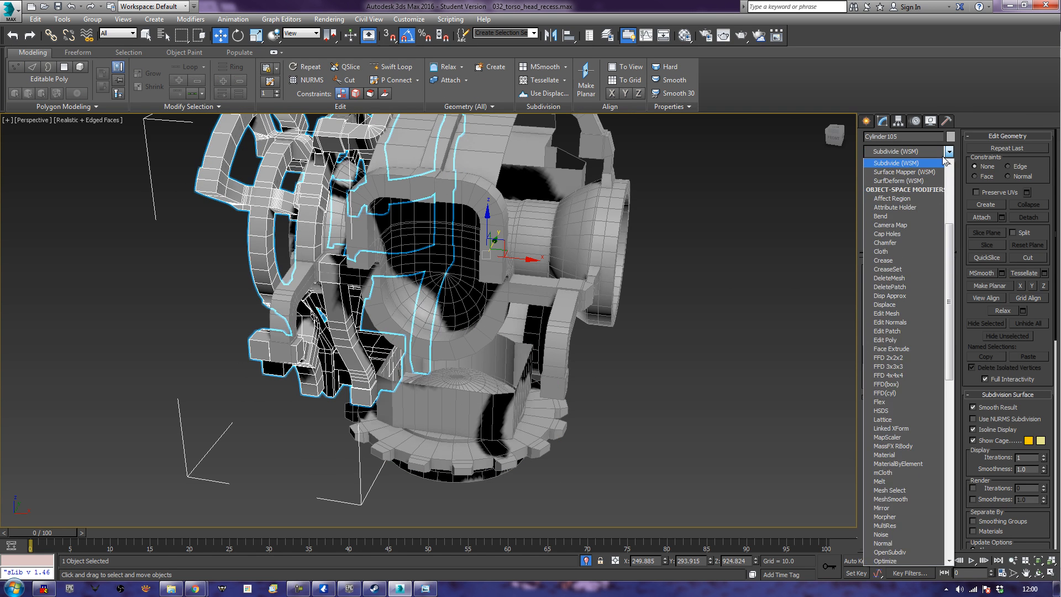
{"action": "key", "text": "s"}
{"action": "key", "text": "s"}
{"action": "key", "text": "s"}
{"action": "key", "text": "s"}
{"action": "key", "text": "s"}
{"action": "key", "text": "s"}
{"action": "key", "text": "s"}
{"action": "key", "text": "s"}
{"action": "key", "text": "s"}
{"action": "key", "text": "s"}
{"action": "key", "text": "s"}
{"action": "key", "text": "s"}
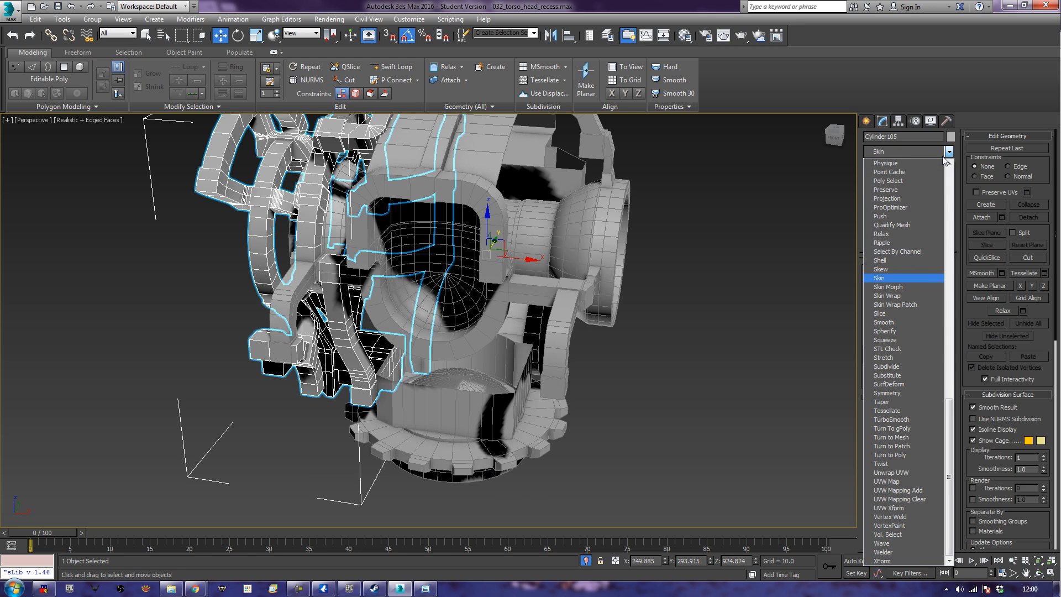
{"action": "key", "text": "s"}
{"action": "key", "text": "s"}
{"action": "key", "text": "s"}
{"action": "key", "text": "s"}
{"action": "key", "text": "s"}
{"action": "key", "text": "Return"}
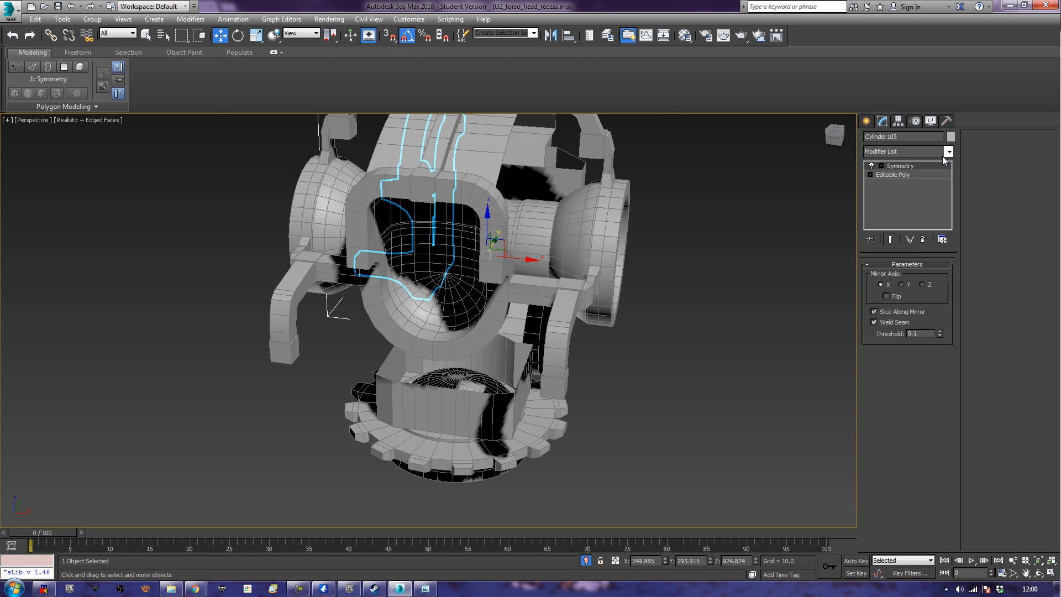
{"action": "left_click", "coordinate": [922, 284]}
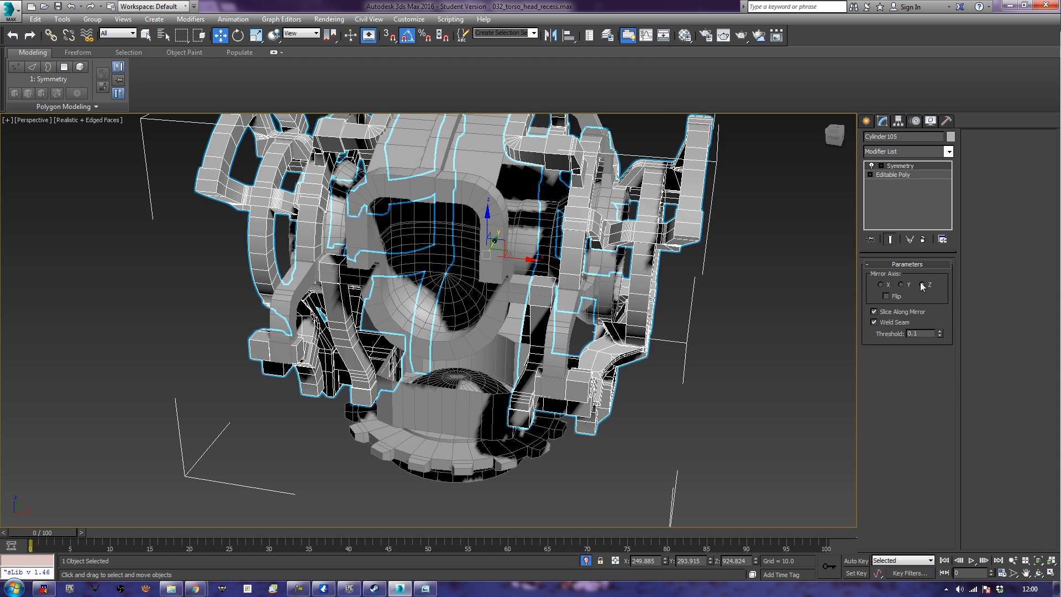
- Convert the mirrored frame to an Editable Poly
{"action": "right_click", "coordinate": [312, 354]}
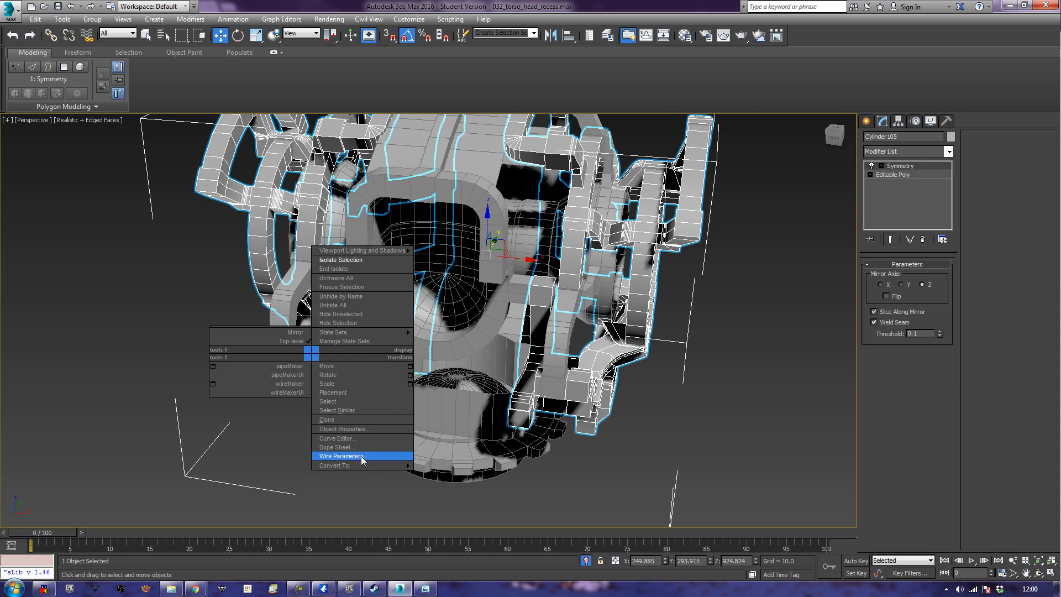
{"action": "mouse_move", "coordinate": [365, 470]}
{"action": "left_click", "coordinate": [452, 474]}
- Attach the mirrored frame, the horizontal cylinder at the back and the rear central block to the base object
{"action": "middle_click_drag", "start_coordinate": [459, 470], "coordinate": [431, 431], "text": "alt"}
{"action": "left_click", "coordinate": [495, 450]}
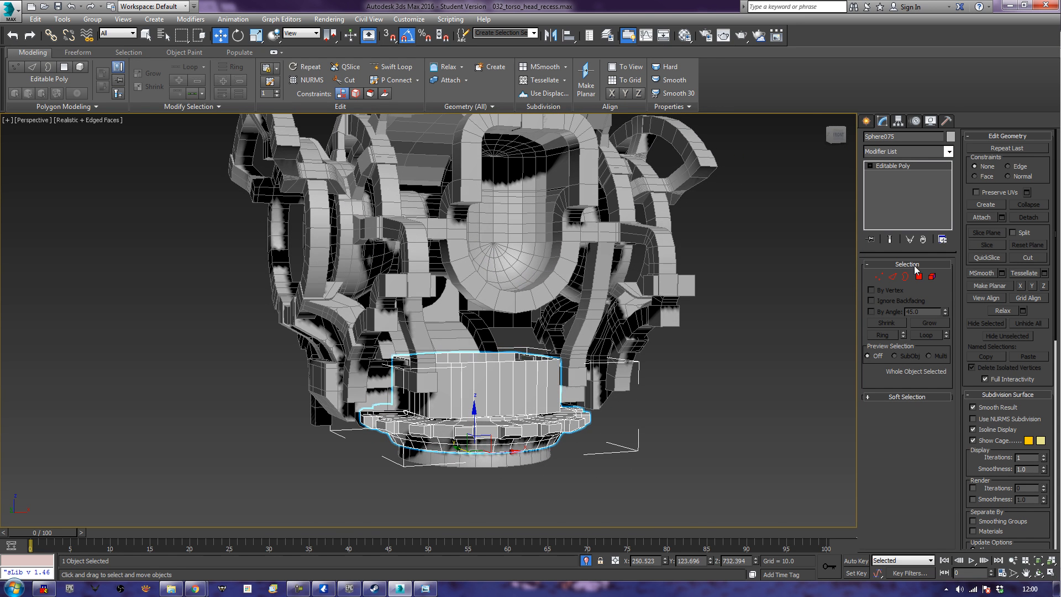
{"action": "left_click", "coordinate": [994, 218]}
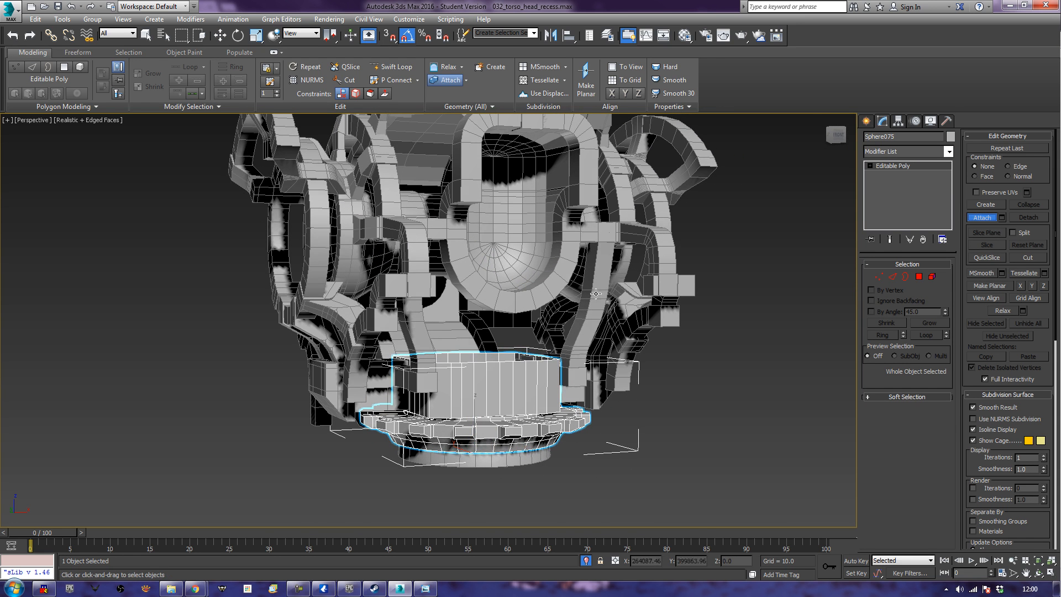
{"action": "left_click", "coordinate": [309, 274]}
{"action": "middle_click_drag", "start_coordinate": [215, 378], "coordinate": [1, 357], "text": "alt"}
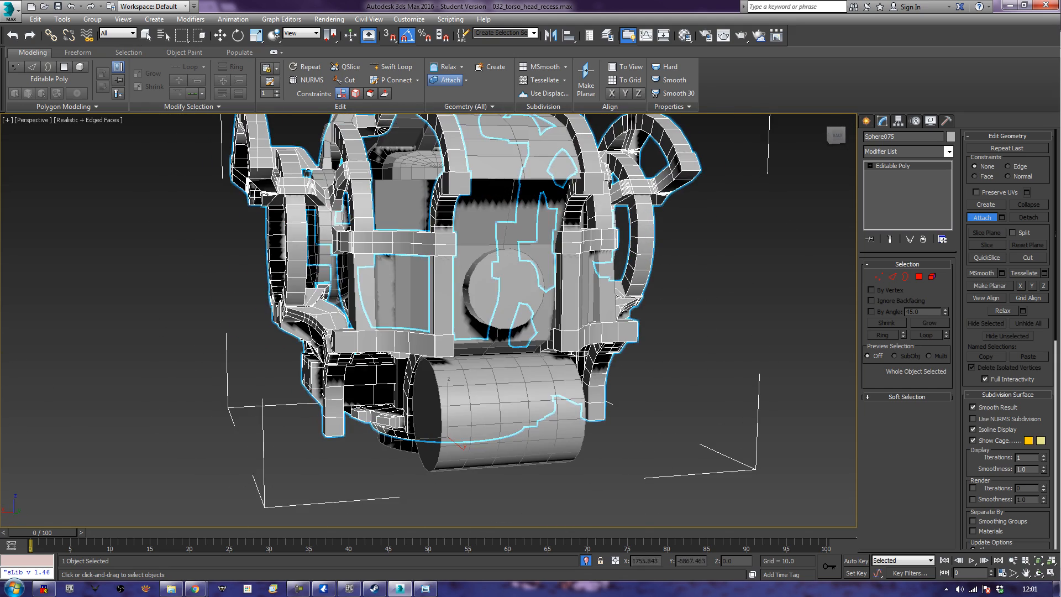
{"action": "left_click", "coordinate": [489, 404]}
{"action": "left_click", "coordinate": [492, 284]}
- Attach the front socket bowl and its rounded surrounding frame to the combined torso object
{"action": "middle_click_drag", "start_coordinate": [329, 392], "coordinate": [526, 431], "text": "alt"}
{"action": "left_click", "coordinate": [514, 302]}
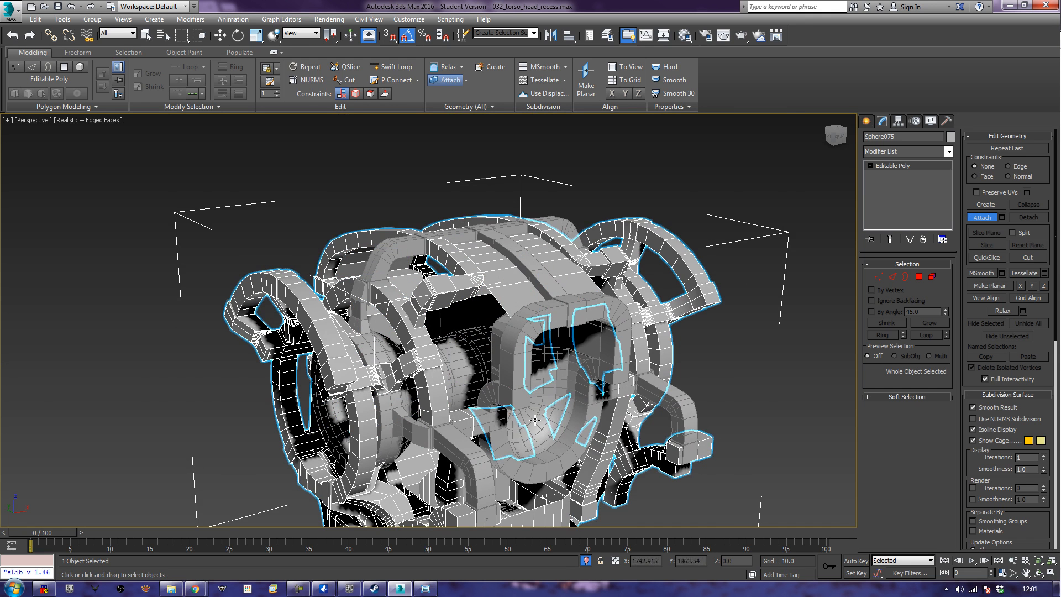
{"action": "left_click", "coordinate": [519, 429]}
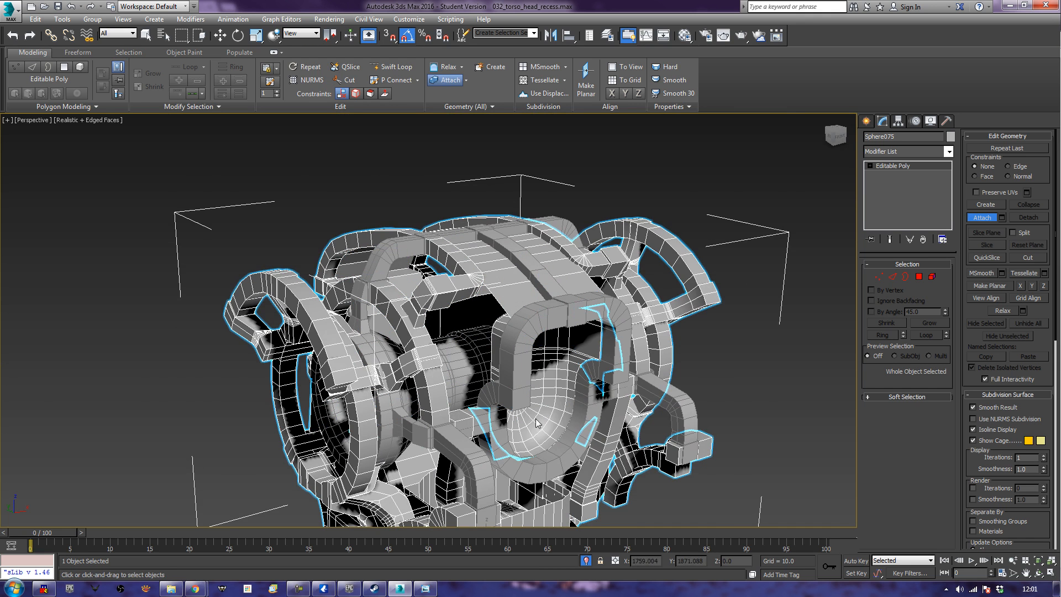
{"action": "left_click", "coordinate": [509, 462]}
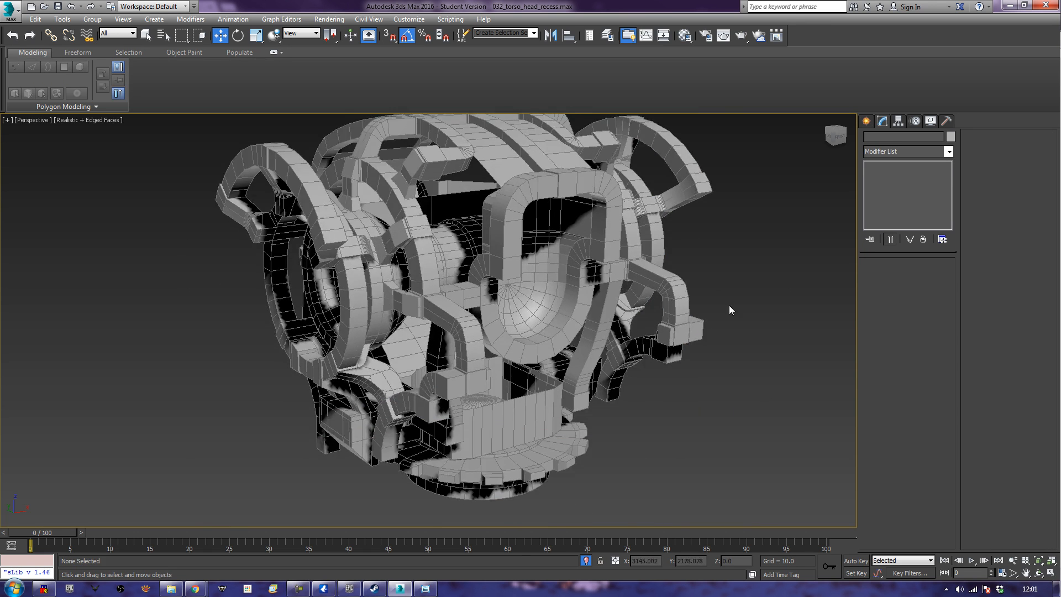
- Try rotating the combined torso -15 degrees about X, undo the rotation and deselect the torso
{"action": "scroll", "coordinate": [691, 337], "scroll_direction": "down", "scroll_amount": 5}
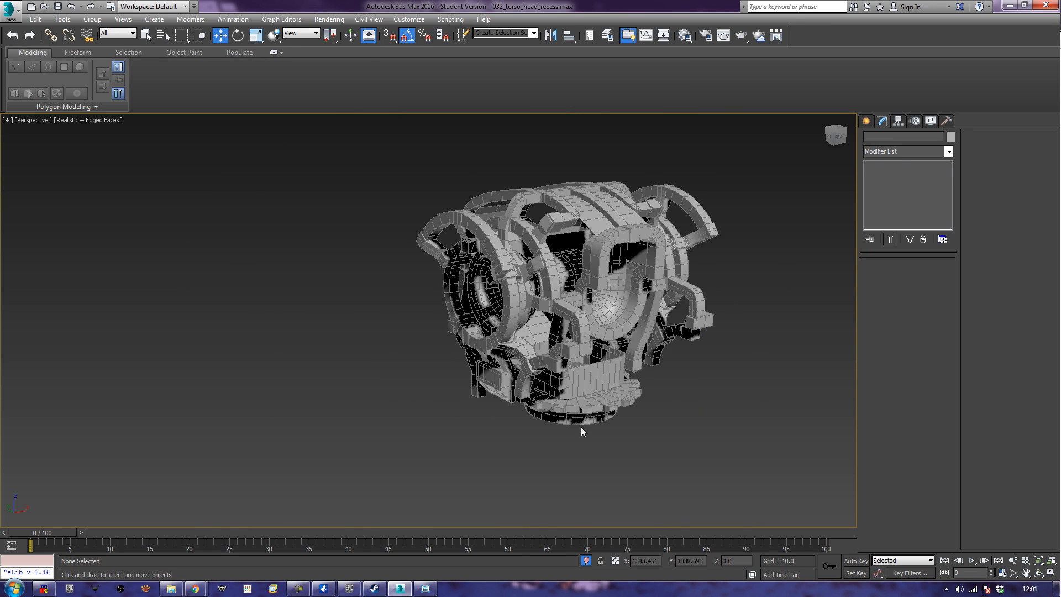
{"action": "left_click", "coordinate": [590, 399]}
{"action": "middle_click_drag", "start_coordinate": [590, 399], "coordinate": [590, 382], "text": "alt"}
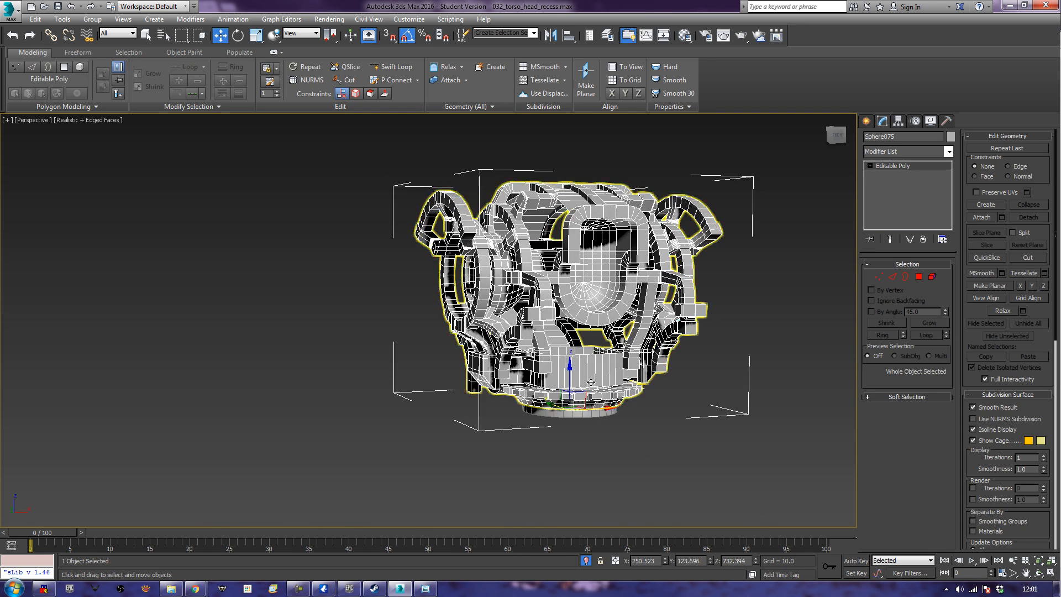
{"action": "key", "text": "e"}
{"action": "mouse_move", "coordinate": [581, 415]}
{"action": "left_mouse_down"}
{"action": "mouse_move", "coordinate": [600, 426]}
{"action": "mouse_move", "coordinate": [592, 407]}
{"action": "left_mouse_up"}
{"action": "key", "text": "ctrl+z"}
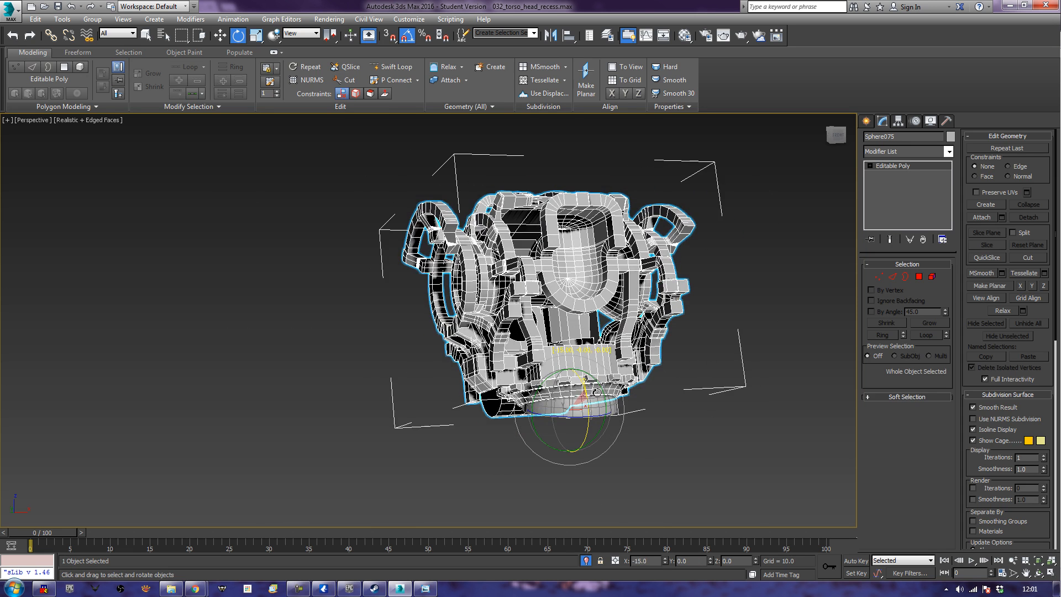
{"action": "key", "text": "ctrl+z"}
{"action": "left_click", "coordinate": [345, 354]}
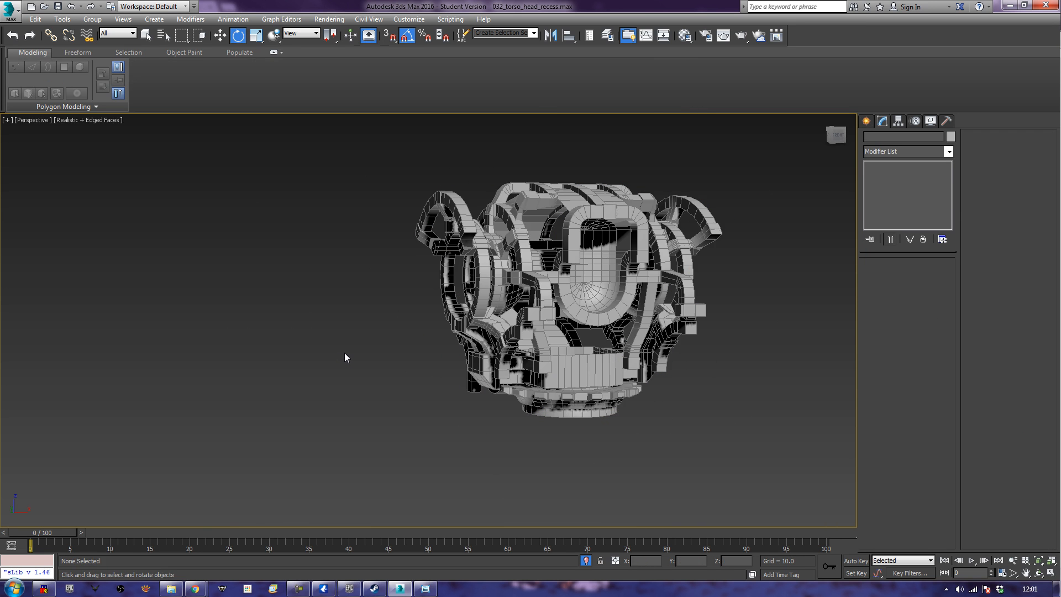
- Hide the edged-faces overlay and add a Smooth modifier to the combined torso
{"action": "key", "text": "F4"}
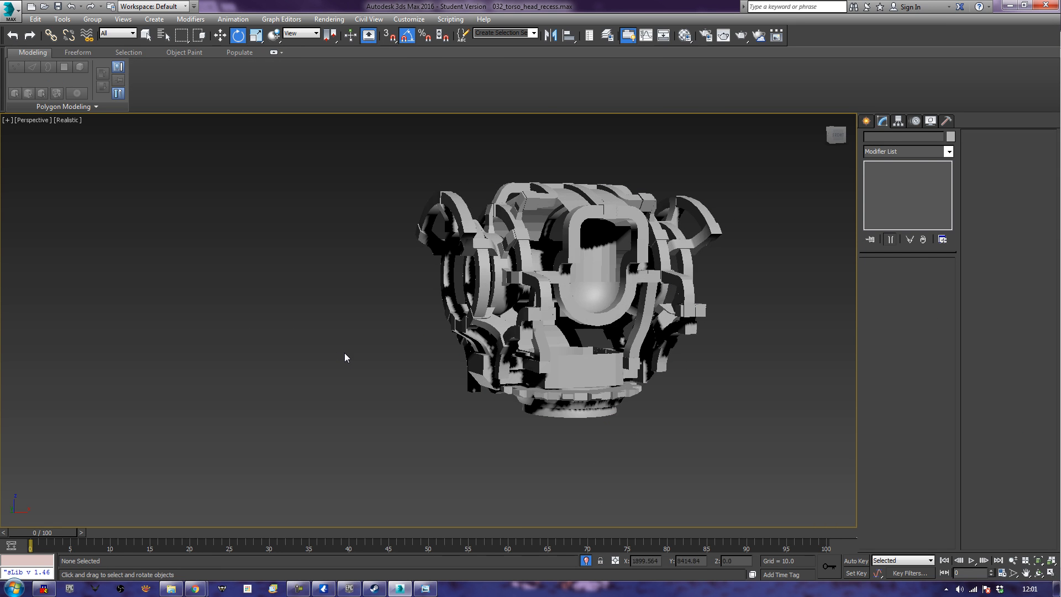
{"action": "left_click", "coordinate": [551, 238]}
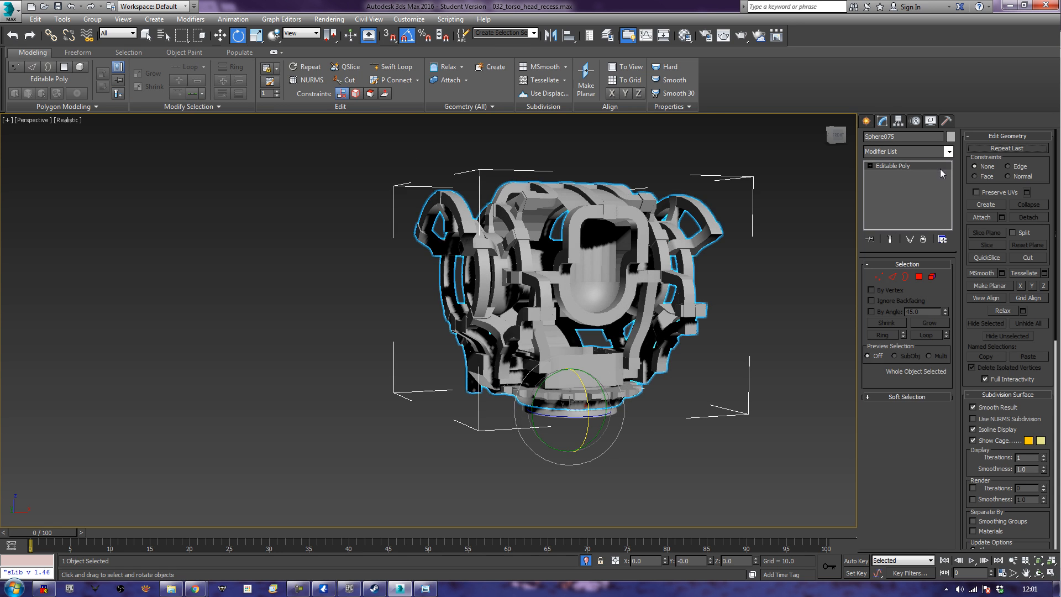
{"action": "left_click", "coordinate": [948, 152]}
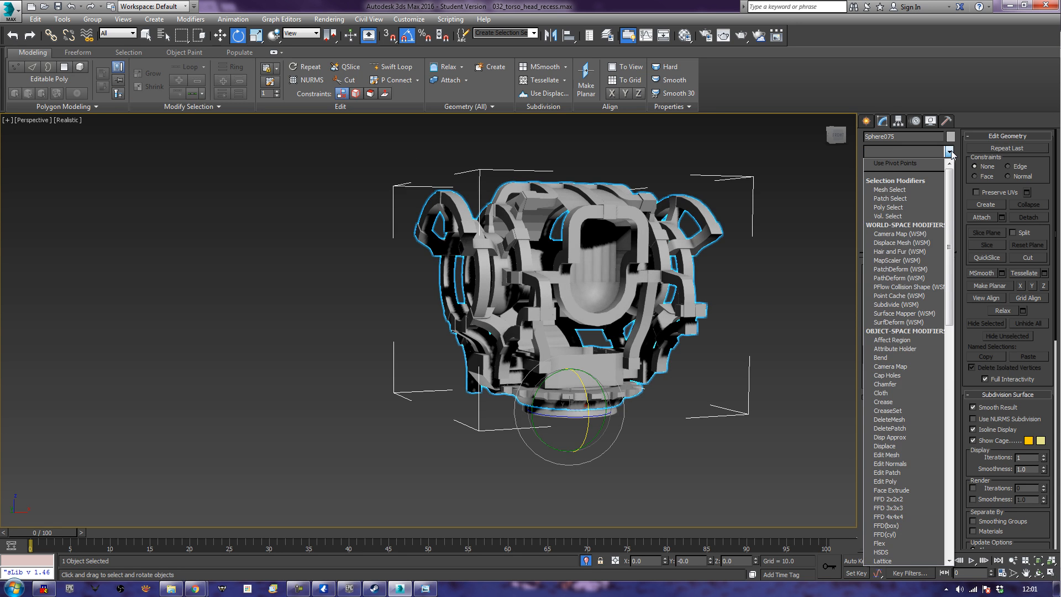
{"action": "type", "text": "skin"}
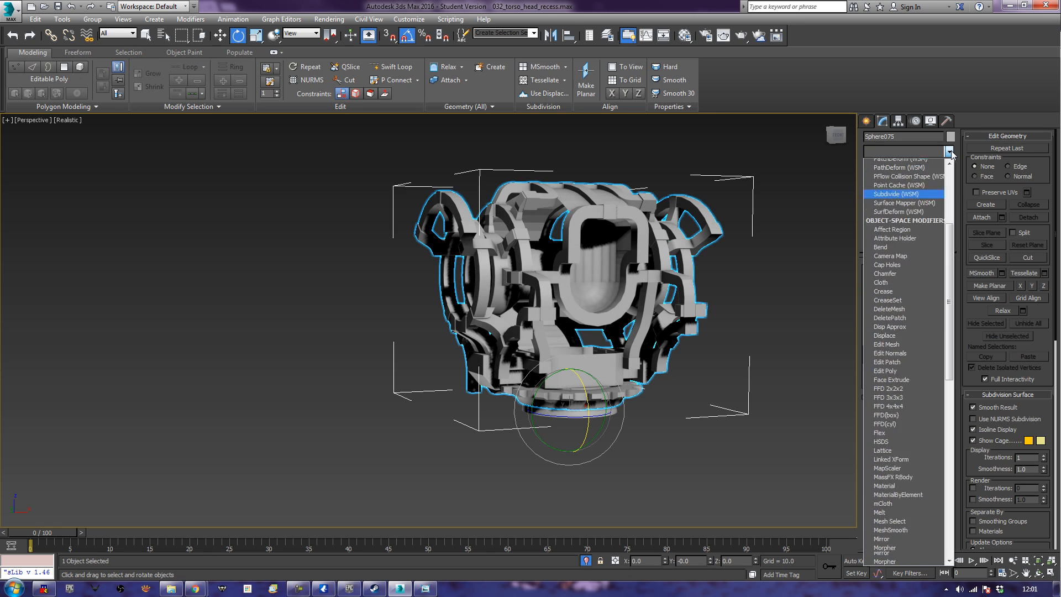
{"action": "key", "text": "s"}
{"action": "key", "text": "s"}
{"action": "key", "text": "s"}
{"action": "key", "text": "s"}
{"action": "key", "text": "s"}
{"action": "key", "text": "s"}
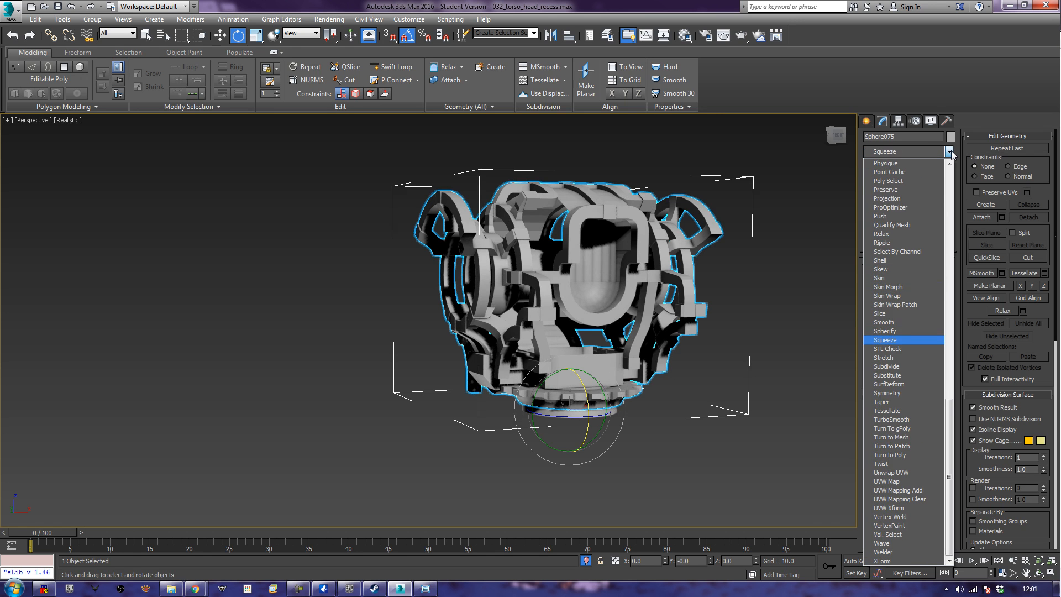
{"action": "key", "text": "Up"}
{"action": "key", "text": "Up"}
{"action": "key", "text": "Return"}
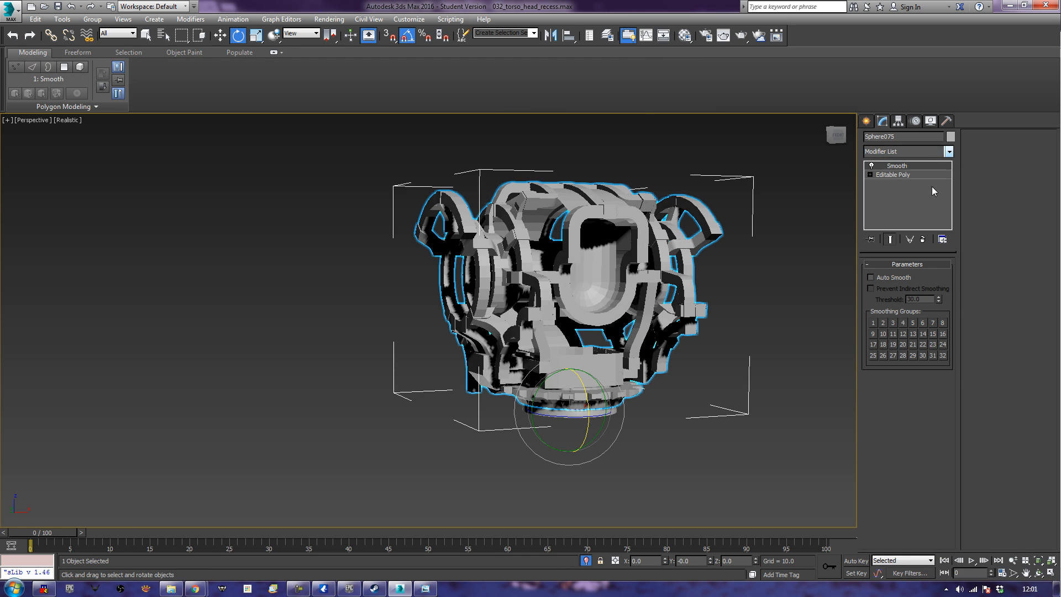
- Enable Auto Smooth with a threshold of 24.5 and convert the torso back to an Editable Poly
{"action": "left_click", "coordinate": [877, 278]}
{"action": "double_click", "coordinate": [913, 299]}
{"action": "type", "text": "24.5"}
{"action": "key", "text": "Return"}
{"action": "right_click", "coordinate": [512, 253]}
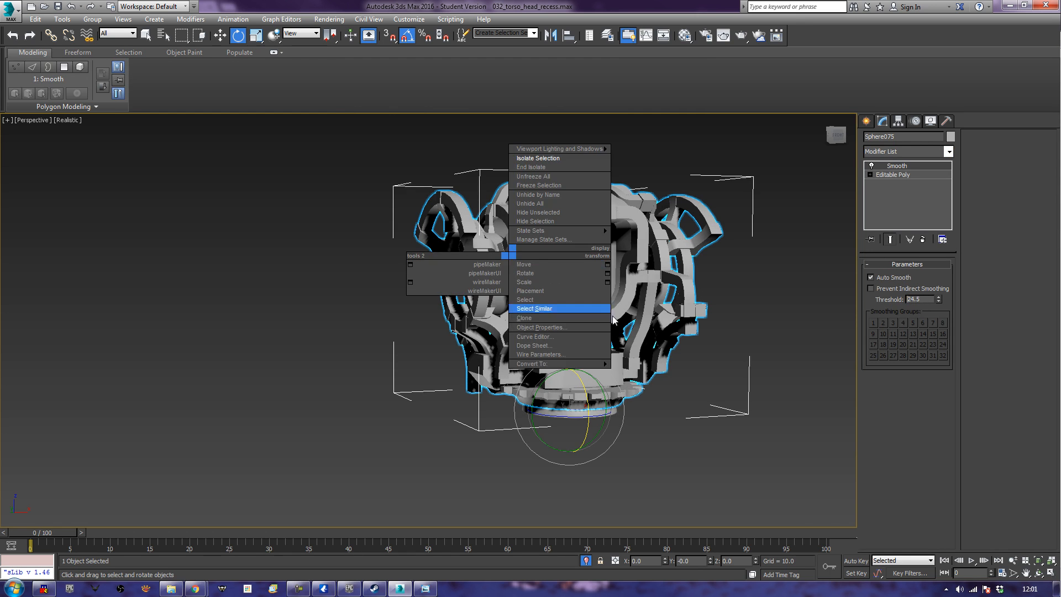
{"action": "mouse_move", "coordinate": [604, 366]}
{"action": "left_click", "coordinate": [650, 372]}
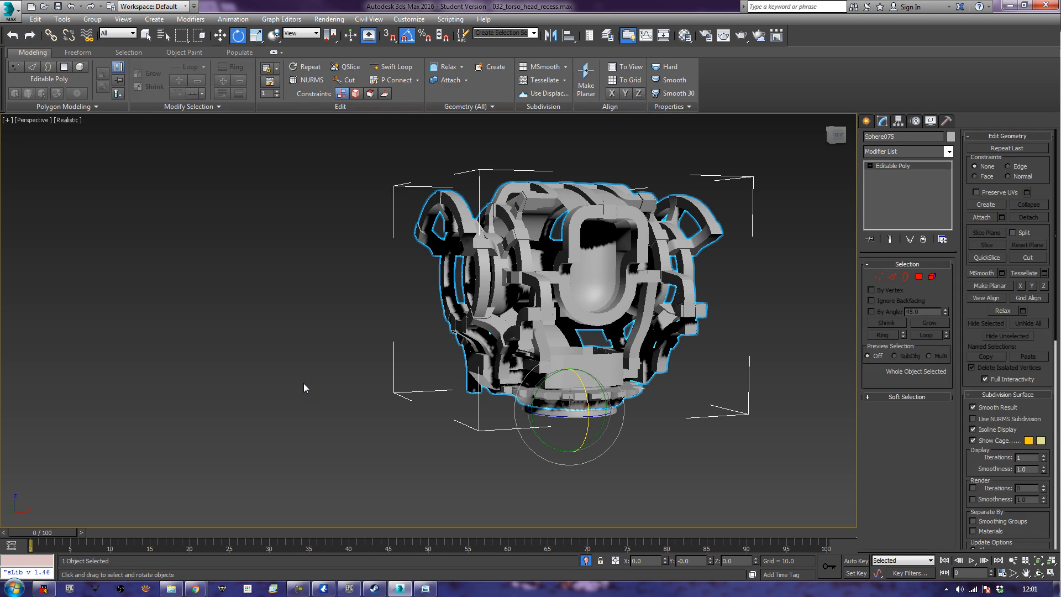
- Unhide all objects and frame the whole robot with the torso on its legs
{"action": "left_click", "coordinate": [303, 384]}
{"action": "right_click", "coordinate": [303, 384]}
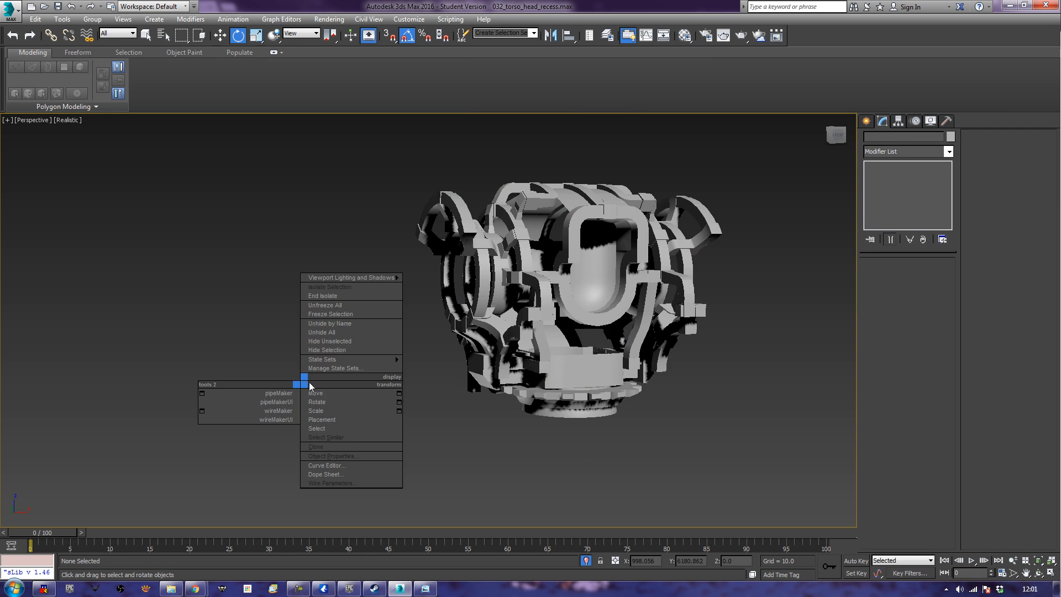
{"action": "left_click", "coordinate": [322, 332]}
{"action": "key", "text": "z"}
{"action": "middle_click_drag", "start_coordinate": [294, 298], "coordinate": [397, 327], "text": "alt"}
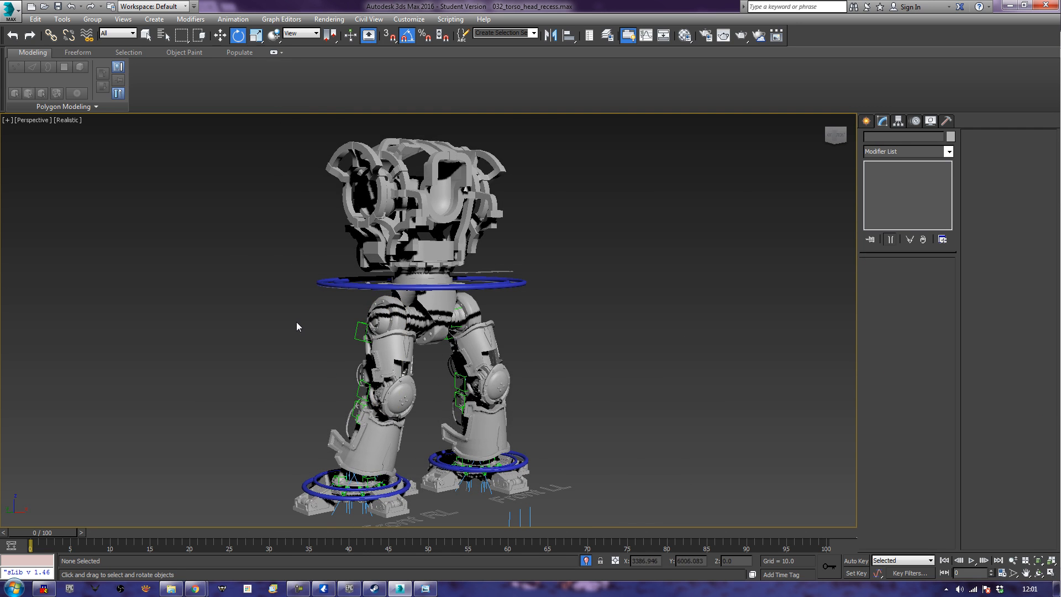